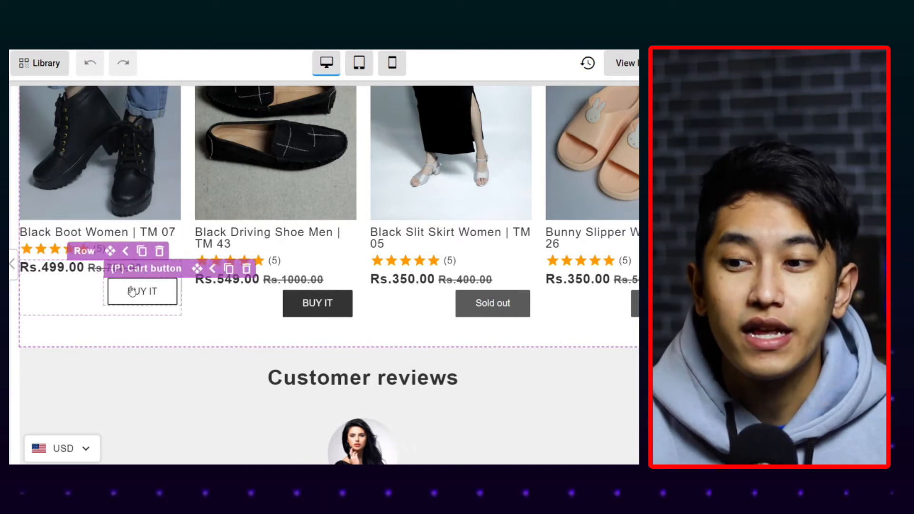
{"action": "left_click", "coordinate": [280, 381]}
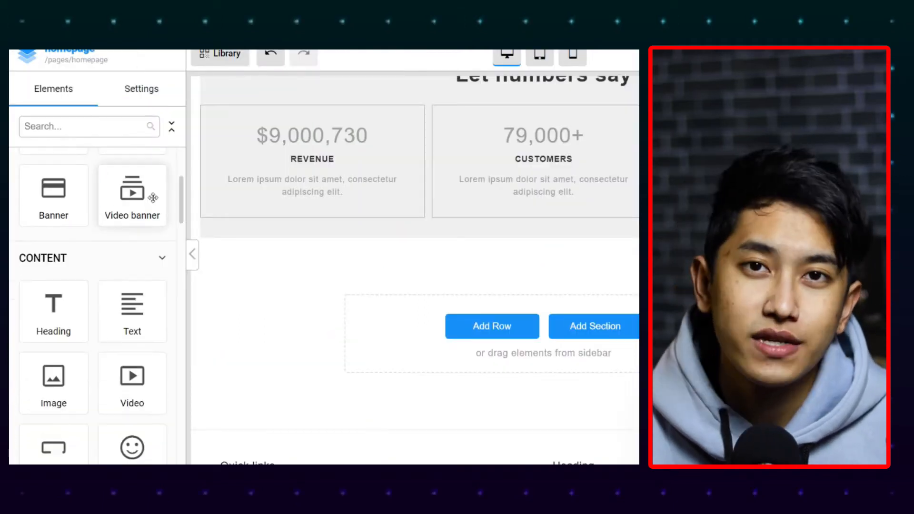
{"action": "left_click_drag", "start_coordinate": [152, 198], "coordinate": [368, 241]}
{"action": "left_click_drag", "start_coordinate": [284, 251], "coordinate": [292, 250]}
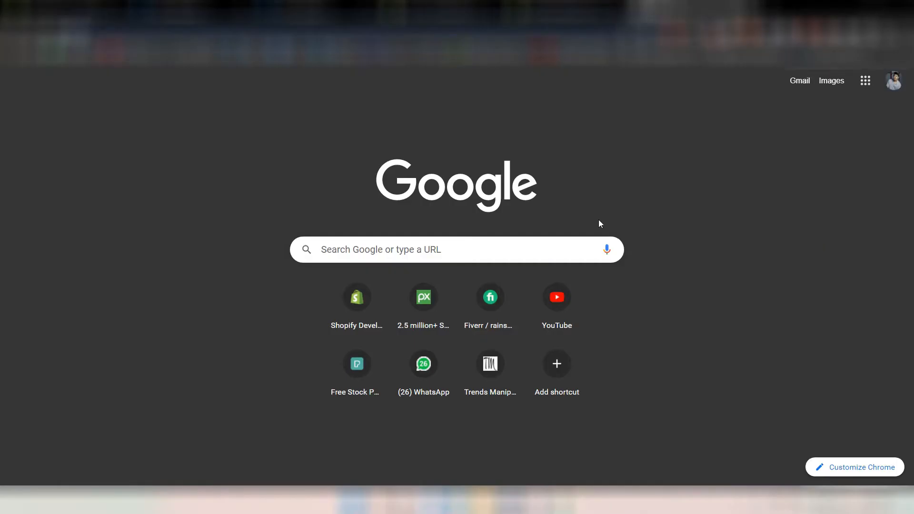
Step: Open the Trends Manipur example store and look over its homepage banner, Men's and Women's categories and customer ratings
{"action": "left_click", "coordinate": [504, 362]}
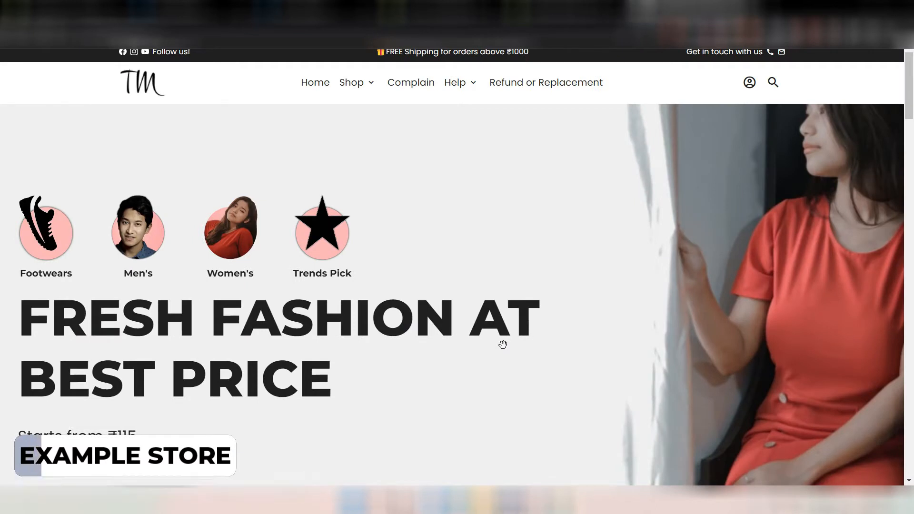
{"action": "scroll", "coordinate": [459, 382], "scroll_direction": "down", "scroll_amount": 4}
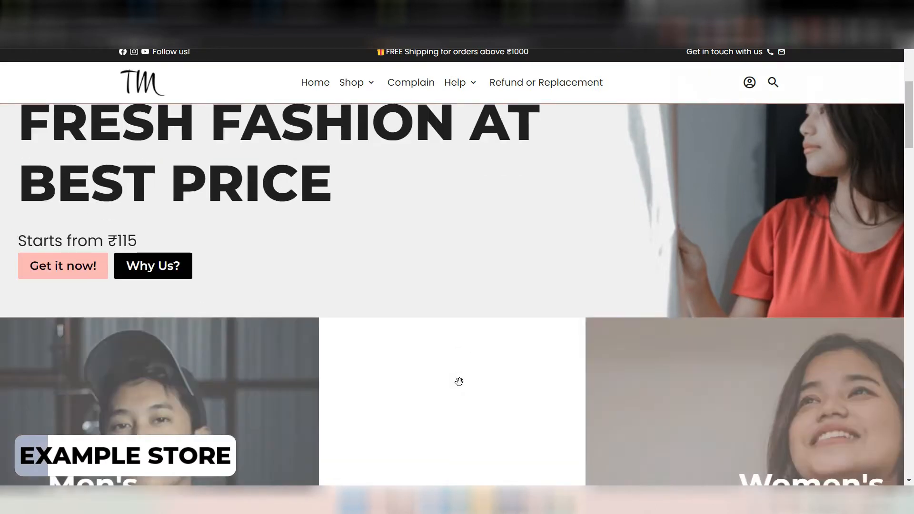
{"action": "scroll", "coordinate": [459, 382], "scroll_direction": "down", "scroll_amount": 5}
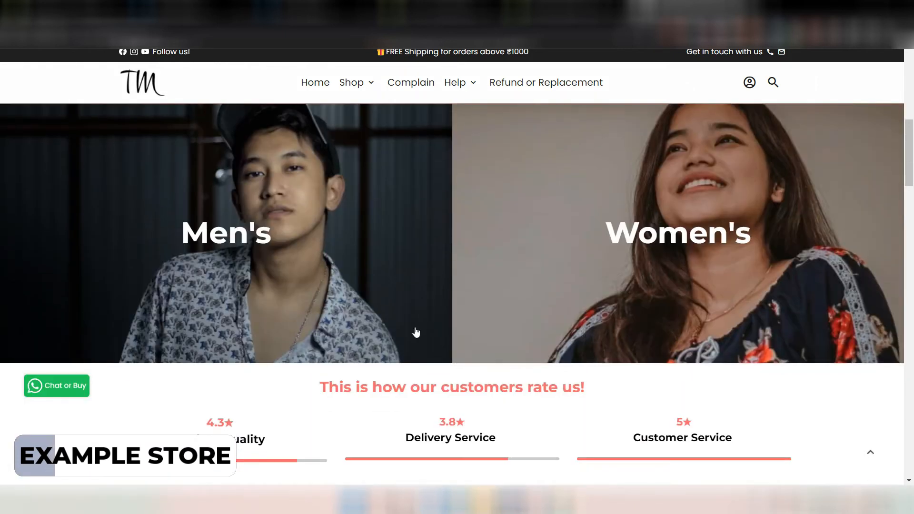
{"action": "scroll", "coordinate": [396, 366], "scroll_direction": "up", "scroll_amount": 9}
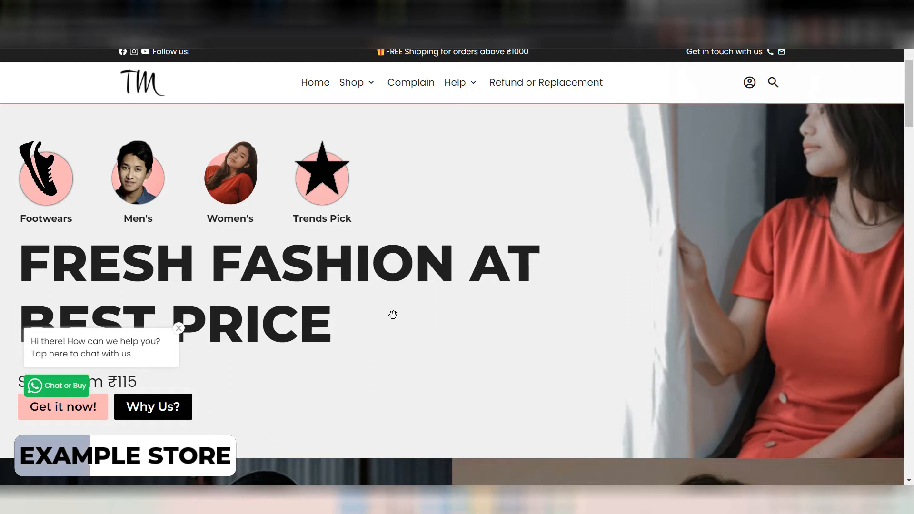
{"action": "scroll", "coordinate": [393, 315], "scroll_direction": "down", "scroll_amount": 1}
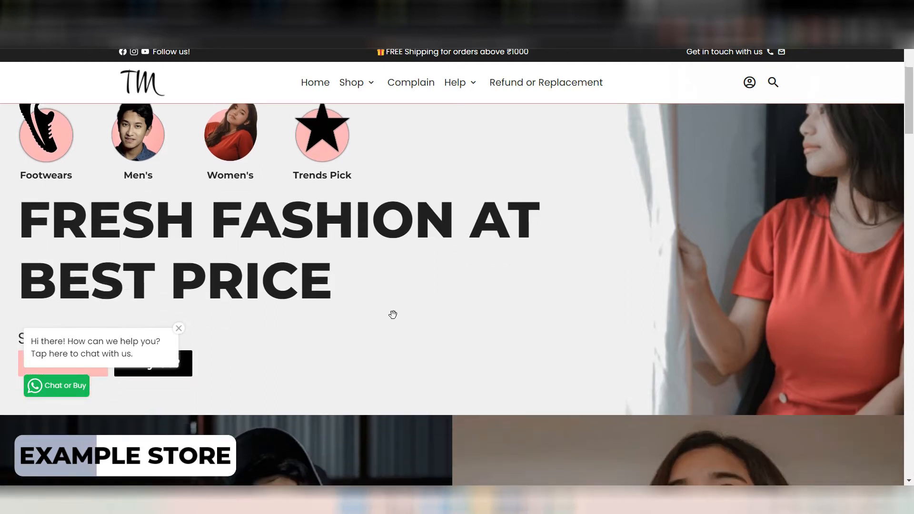
{"action": "scroll", "coordinate": [393, 314], "scroll_direction": "down", "scroll_amount": 3}
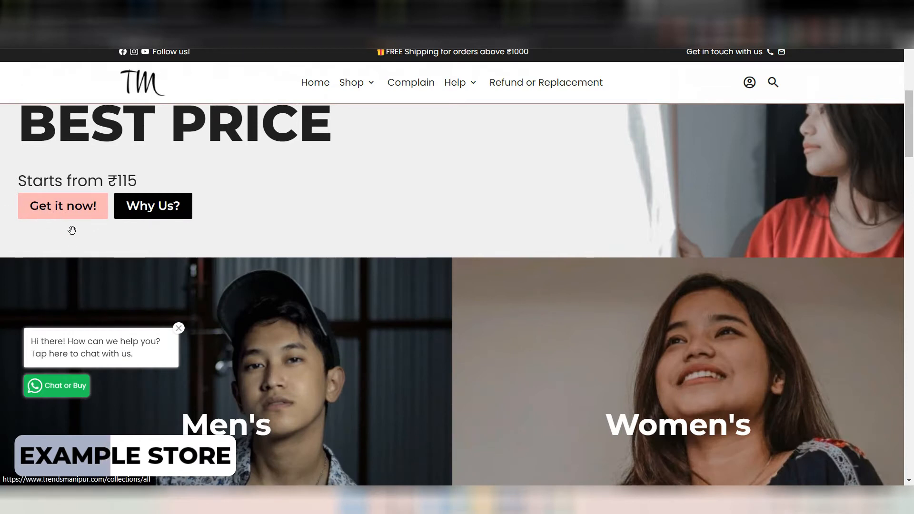
Step: Jump to the example store's Why Us? section and examine it along with the customer reviews and Instagram sections
{"action": "left_click", "coordinate": [144, 217]}
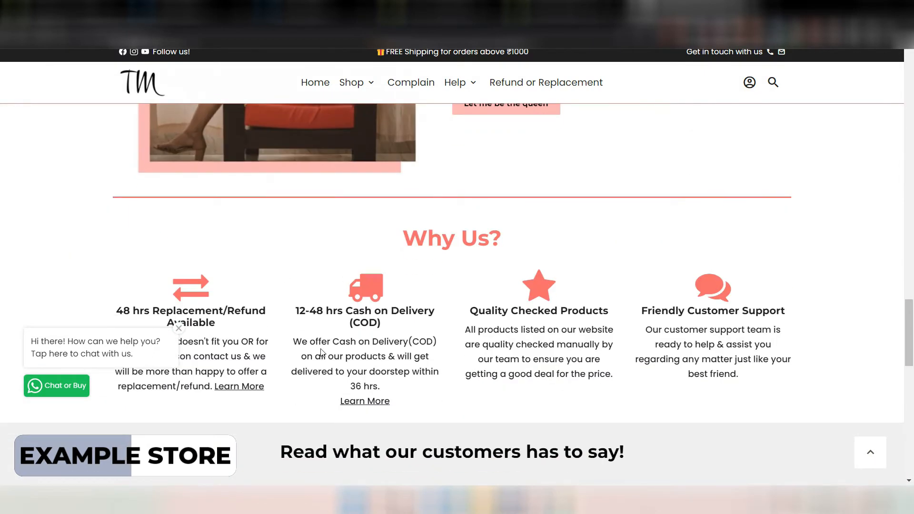
{"action": "scroll", "coordinate": [322, 353], "scroll_direction": "down", "scroll_amount": 2}
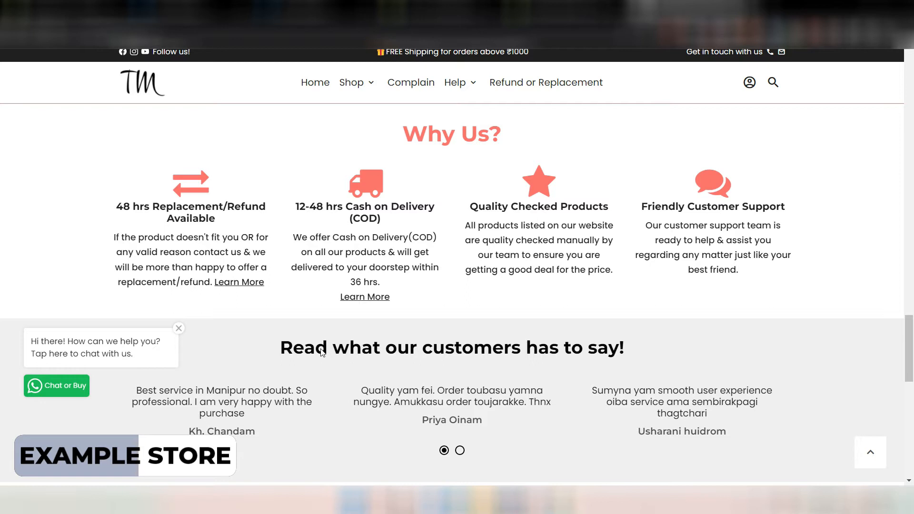
{"action": "scroll", "coordinate": [322, 352], "scroll_direction": "down", "scroll_amount": 8}
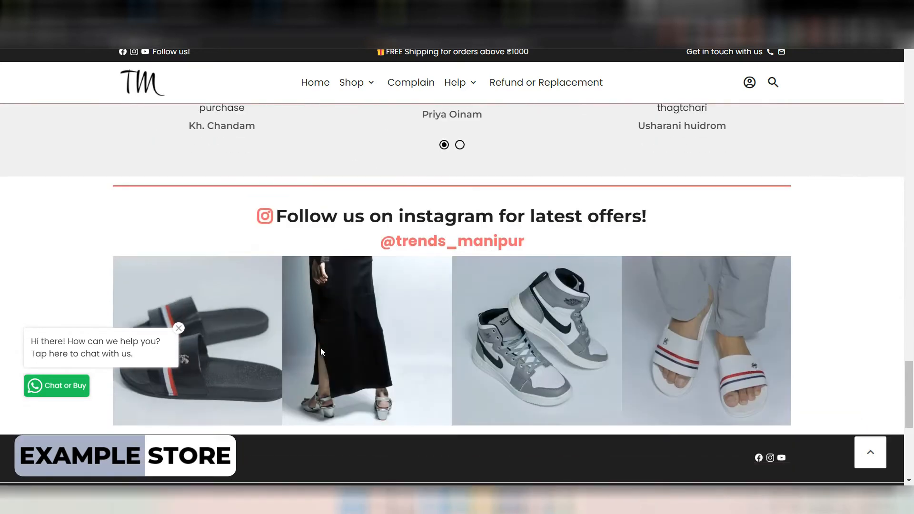
{"action": "scroll", "coordinate": [321, 346], "scroll_direction": "up", "scroll_amount": 10}
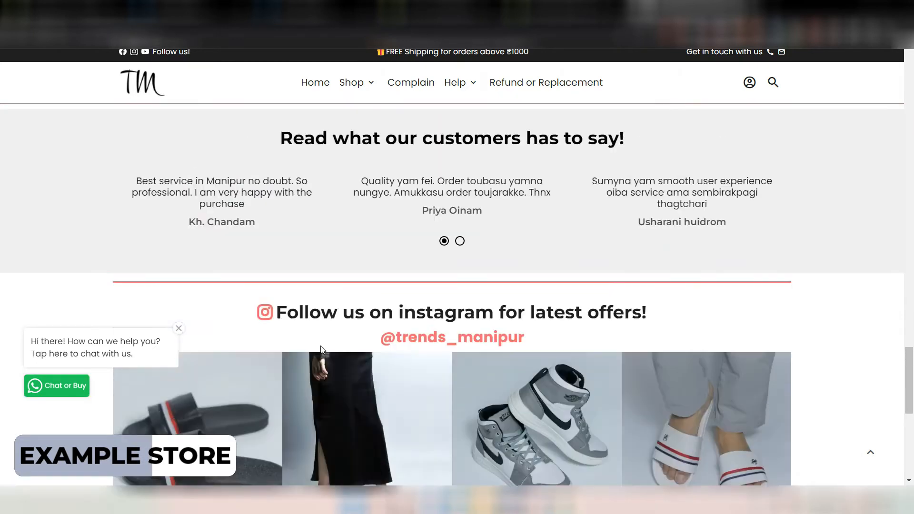
{"action": "scroll", "coordinate": [321, 351], "scroll_direction": "up", "scroll_amount": 3}
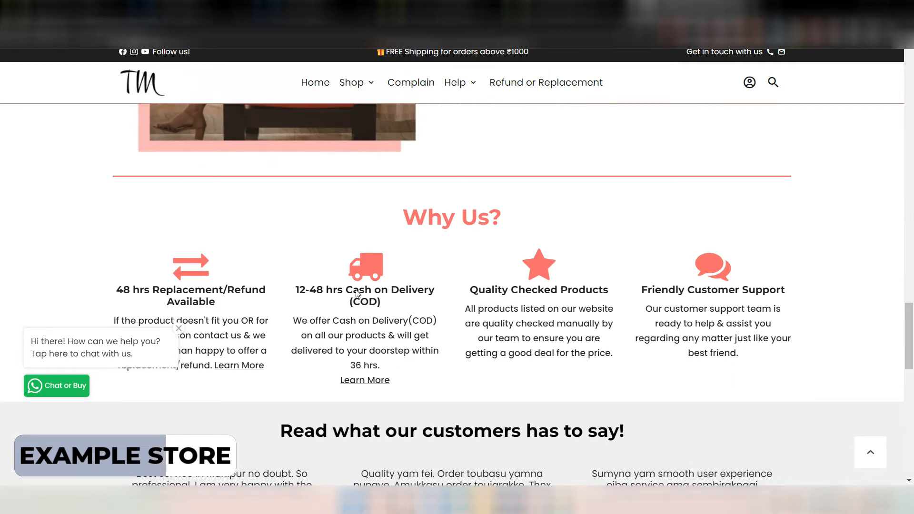
{"action": "scroll", "coordinate": [456, 352], "scroll_direction": "down", "scroll_amount": 3}
{"action": "scroll", "coordinate": [455, 347], "scroll_direction": "up", "scroll_amount": 10}
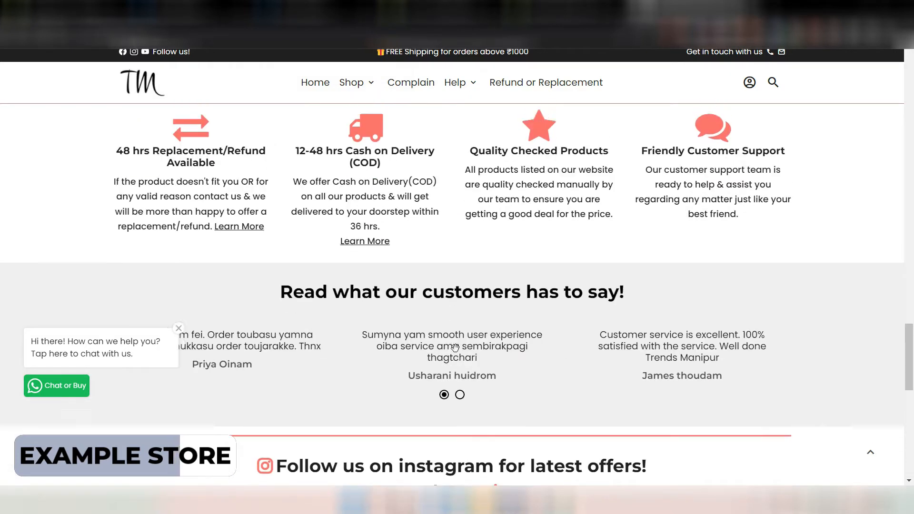
Step: Examine the example store's footwear banner, Trendy Women's, Shop by Price and Shop by Size sections, working back up the homepage
{"action": "scroll", "coordinate": [456, 352], "scroll_direction": "up", "scroll_amount": 2}
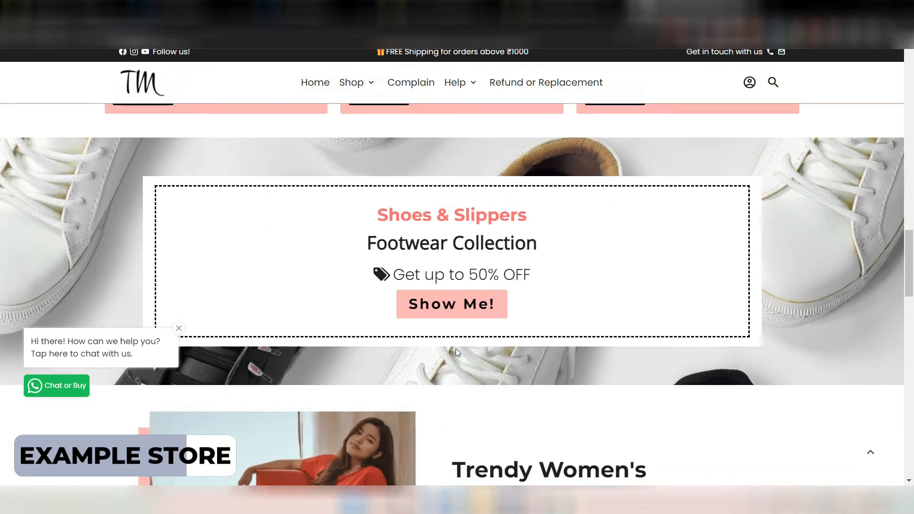
{"action": "scroll", "coordinate": [686, 342], "scroll_direction": "down", "scroll_amount": 2}
{"action": "scroll", "coordinate": [685, 342], "scroll_direction": "up", "scroll_amount": 5}
{"action": "scroll", "coordinate": [686, 343], "scroll_direction": "down", "scroll_amount": 3}
{"action": "scroll", "coordinate": [685, 343], "scroll_direction": "up", "scroll_amount": 3}
{"action": "scroll", "coordinate": [685, 343], "scroll_direction": "down", "scroll_amount": 5}
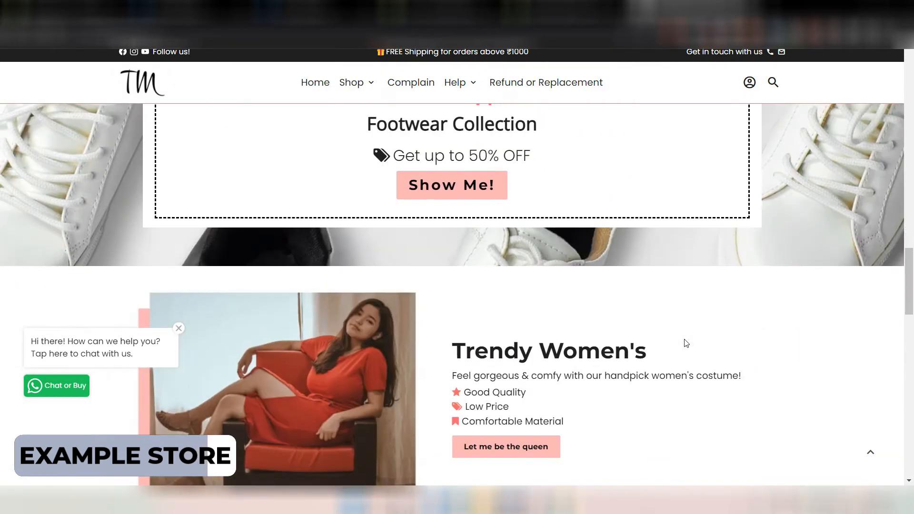
{"action": "scroll", "coordinate": [686, 343], "scroll_direction": "up", "scroll_amount": 6}
{"action": "scroll", "coordinate": [685, 343], "scroll_direction": "down", "scroll_amount": 3}
{"action": "scroll", "coordinate": [686, 342], "scroll_direction": "up", "scroll_amount": 1}
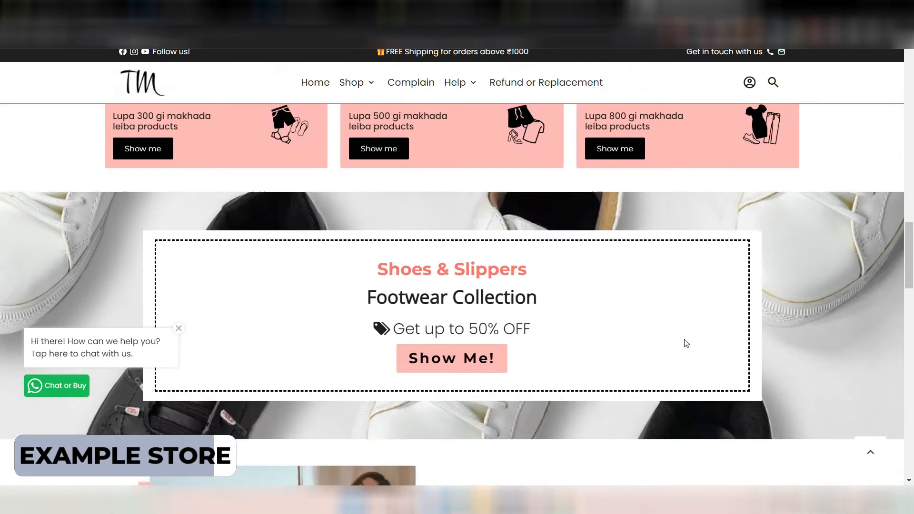
{"action": "scroll", "coordinate": [685, 343], "scroll_direction": "up", "scroll_amount": 2}
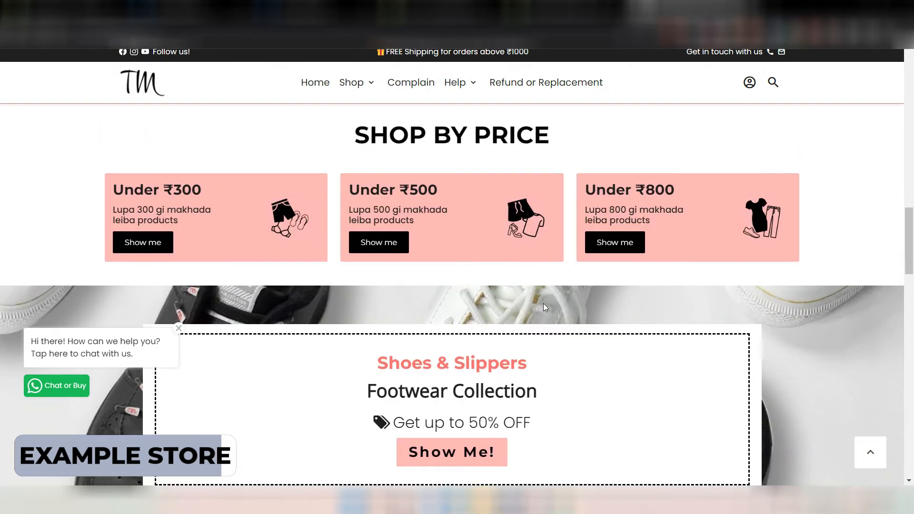
{"action": "scroll", "coordinate": [527, 301], "scroll_direction": "up", "scroll_amount": 6}
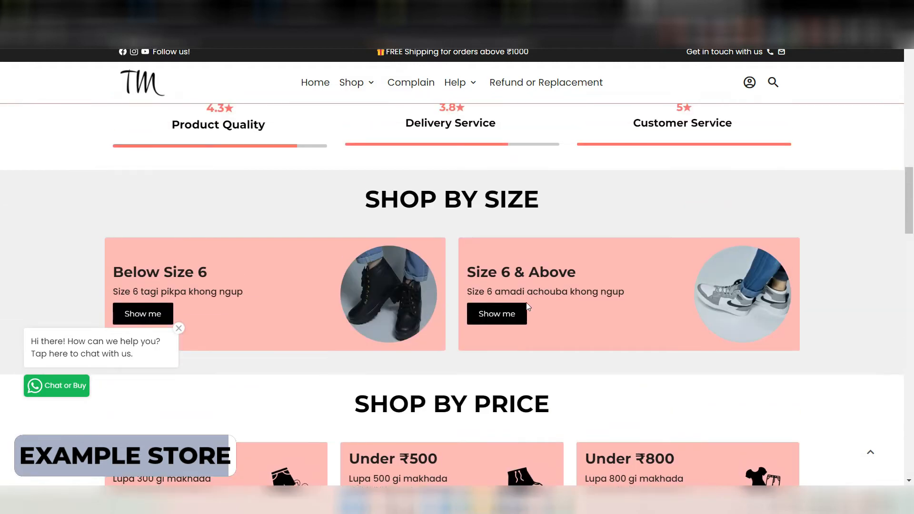
{"action": "scroll", "coordinate": [526, 304], "scroll_direction": "up", "scroll_amount": 8}
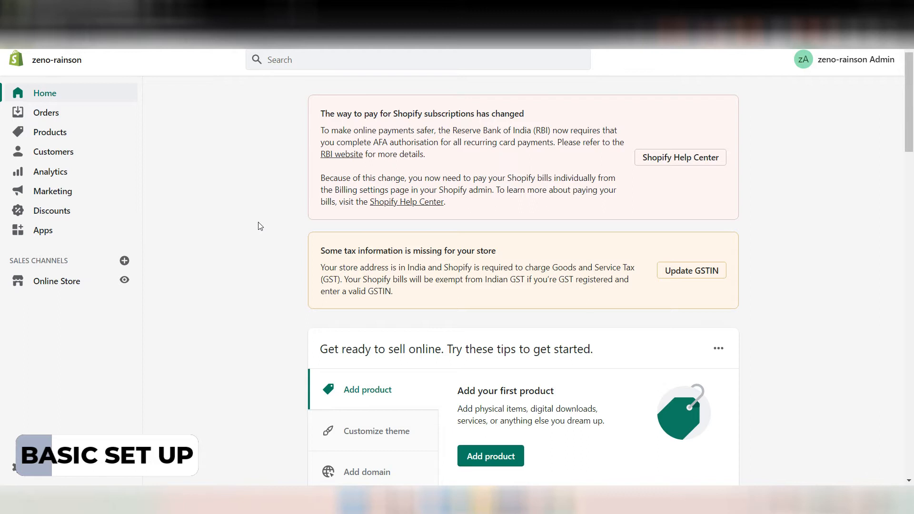
Step: From the Shopify admin, search the Shopify App Store for "zeno" and open the Zeno Landing Page Builder listing
{"action": "left_click", "coordinate": [75, 237]}
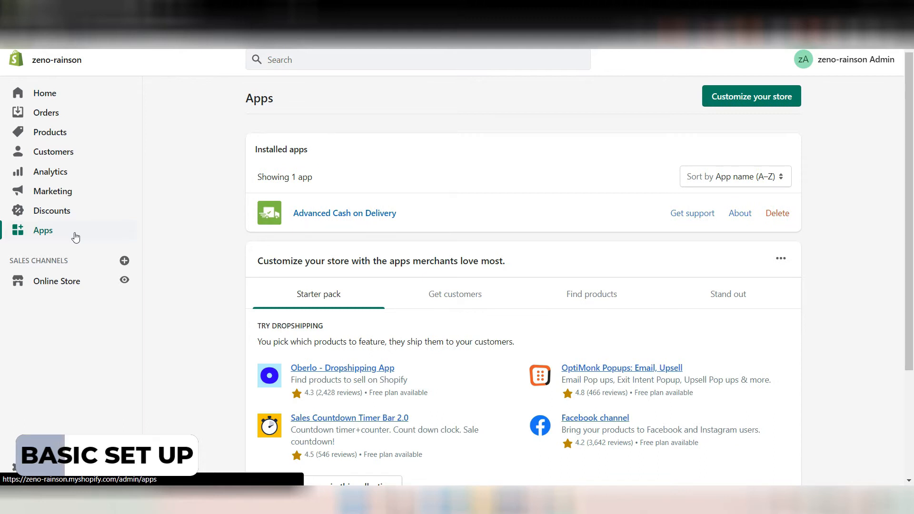
{"action": "left_click", "coordinate": [774, 96]}
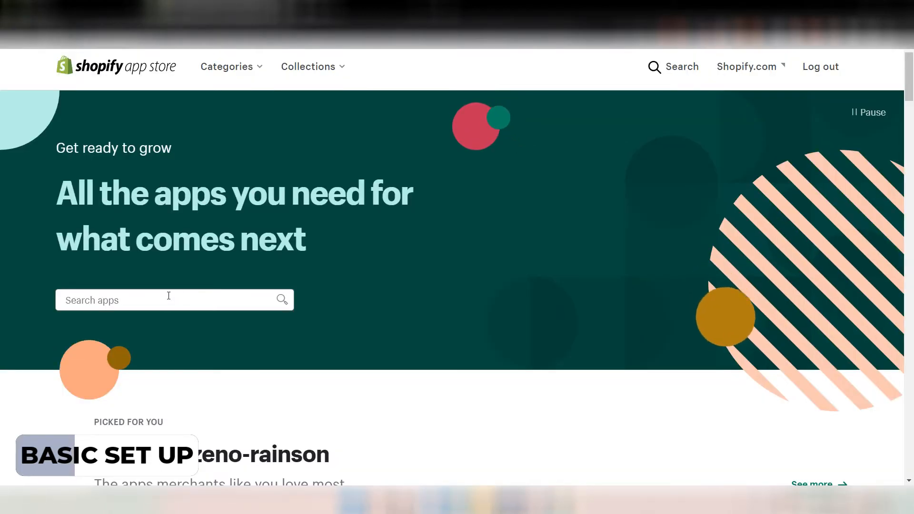
{"action": "left_click", "coordinate": [169, 295]}
{"action": "type", "text": "zeno"}
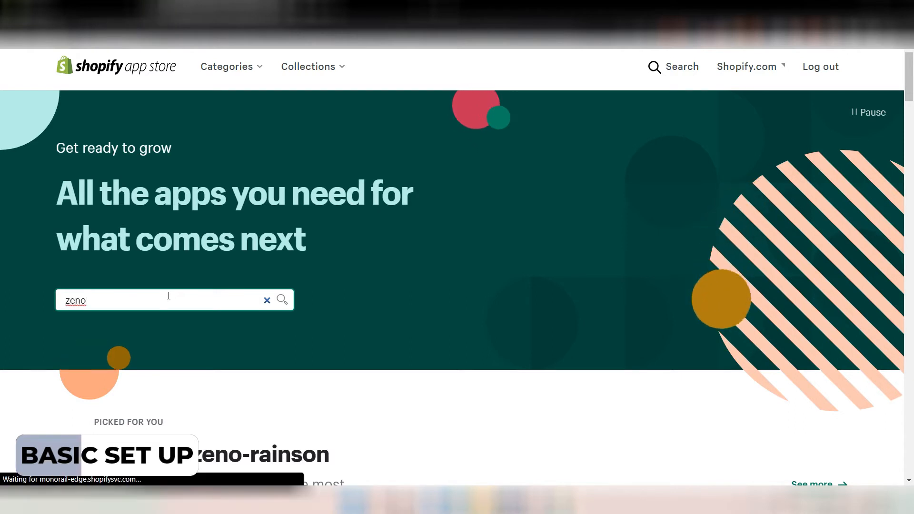
{"action": "key", "text": "Return"}
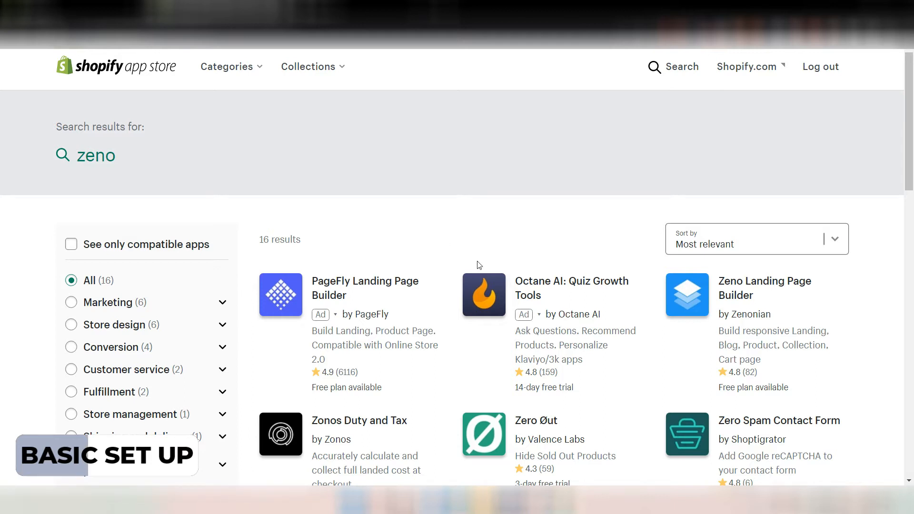
{"action": "scroll", "coordinate": [833, 254], "scroll_direction": "down", "scroll_amount": 2}
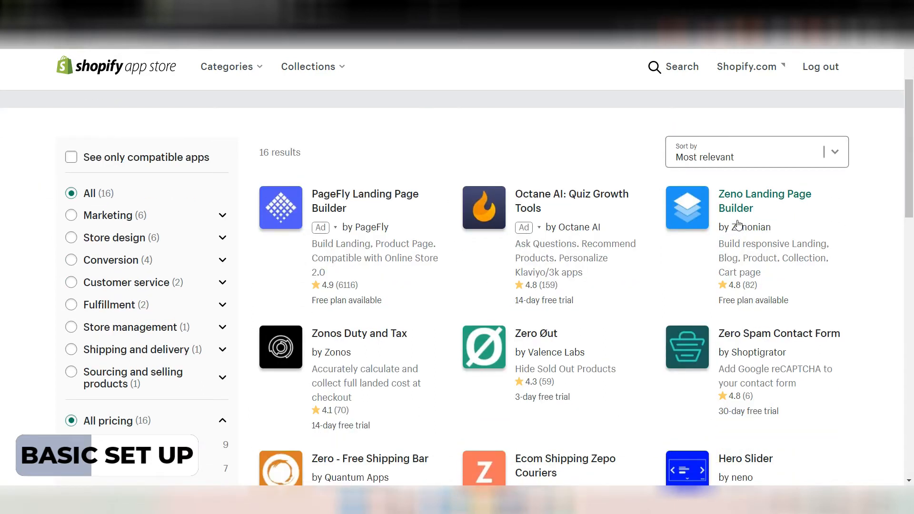
{"action": "left_click", "coordinate": [700, 219]}
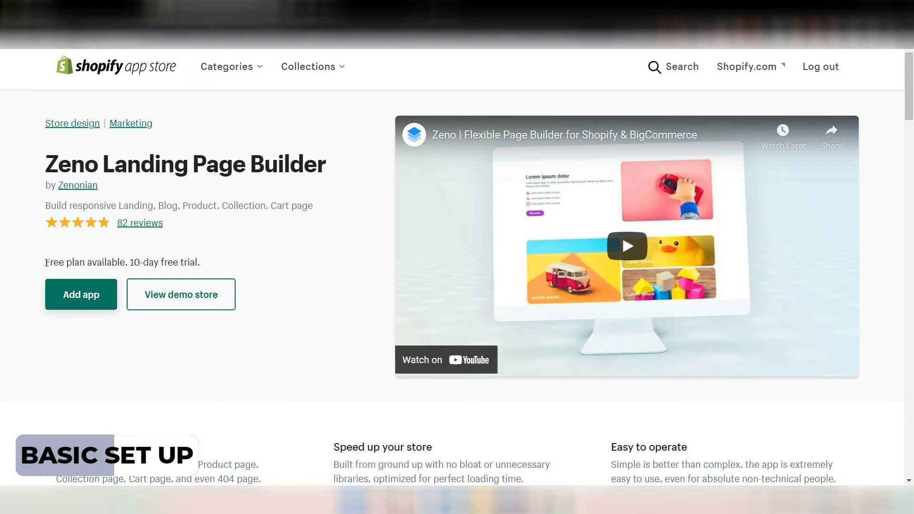
Step: Review the Zeno Landing Page Builder's feature overview and compare its Community, Starter and Professional pricing plans
{"action": "scroll", "coordinate": [235, 372], "scroll_direction": "down", "scroll_amount": 2}
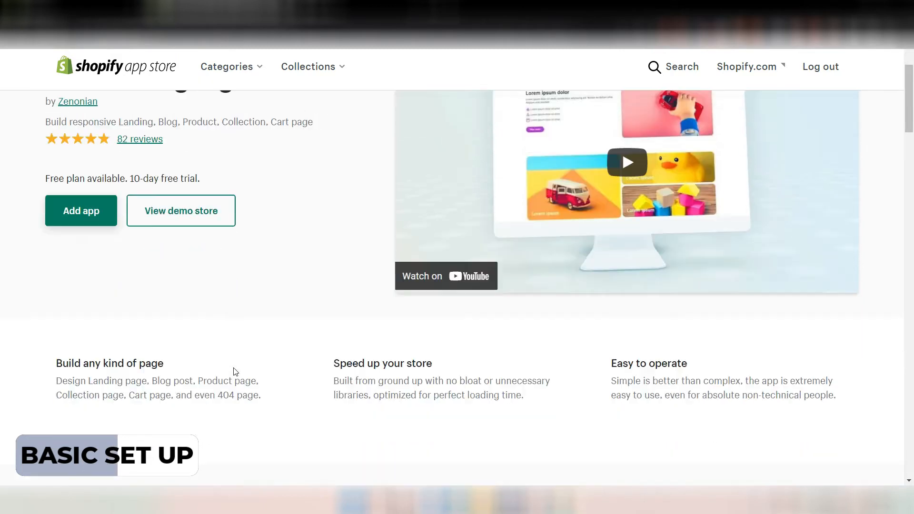
{"action": "scroll", "coordinate": [234, 371], "scroll_direction": "down", "scroll_amount": 10}
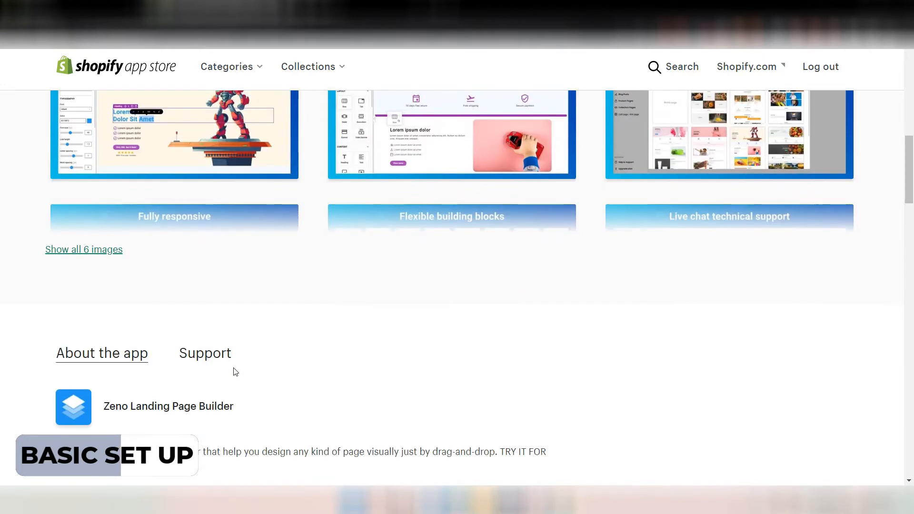
{"action": "scroll", "coordinate": [235, 371], "scroll_direction": "down", "scroll_amount": 10}
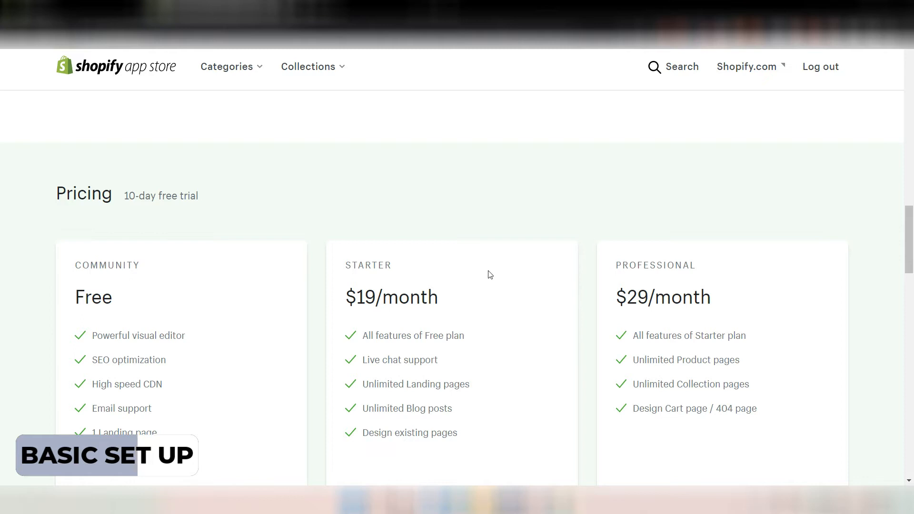
{"action": "scroll", "coordinate": [490, 275], "scroll_direction": "up", "scroll_amount": 10}
{"action": "scroll", "coordinate": [490, 275], "scroll_direction": "up", "scroll_amount": 3}
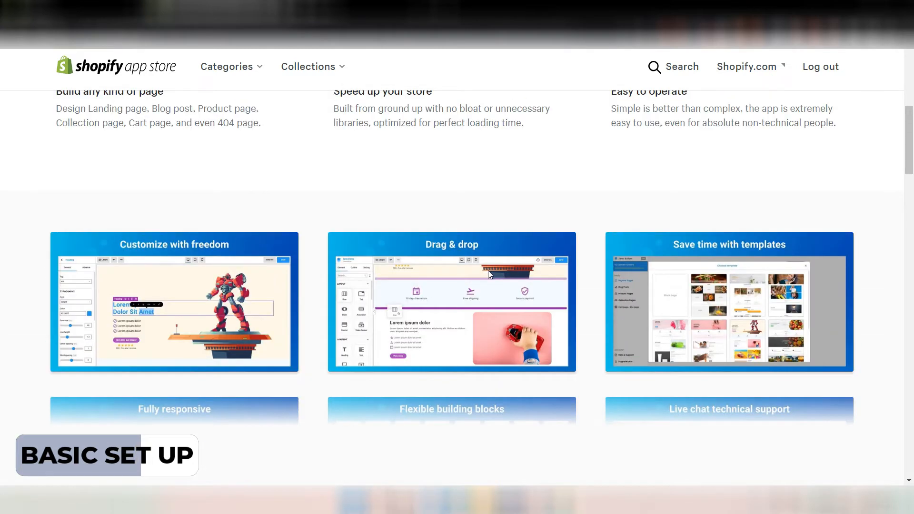
{"action": "scroll", "coordinate": [489, 276], "scroll_direction": "down", "scroll_amount": 8}
{"action": "scroll", "coordinate": [490, 276], "scroll_direction": "down", "scroll_amount": 5}
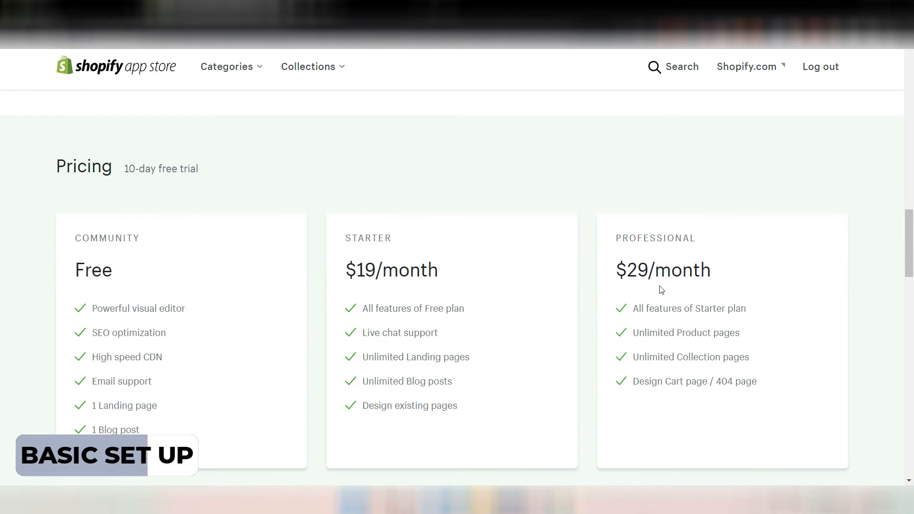
Step: Add the Zeno Landing Page Builder app to the store and approve its installation
{"action": "scroll", "coordinate": [662, 289], "scroll_direction": "up", "scroll_amount": 9}
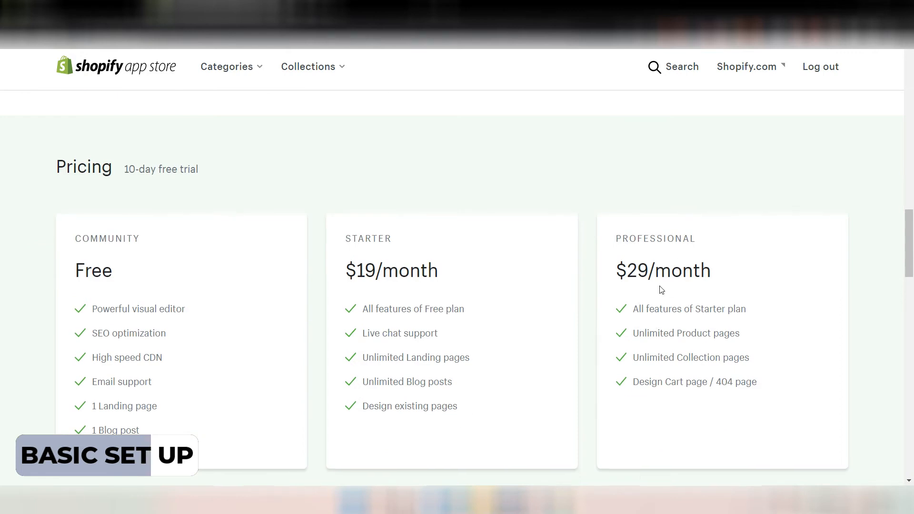
{"action": "scroll", "coordinate": [662, 290], "scroll_direction": "up", "scroll_amount": 8}
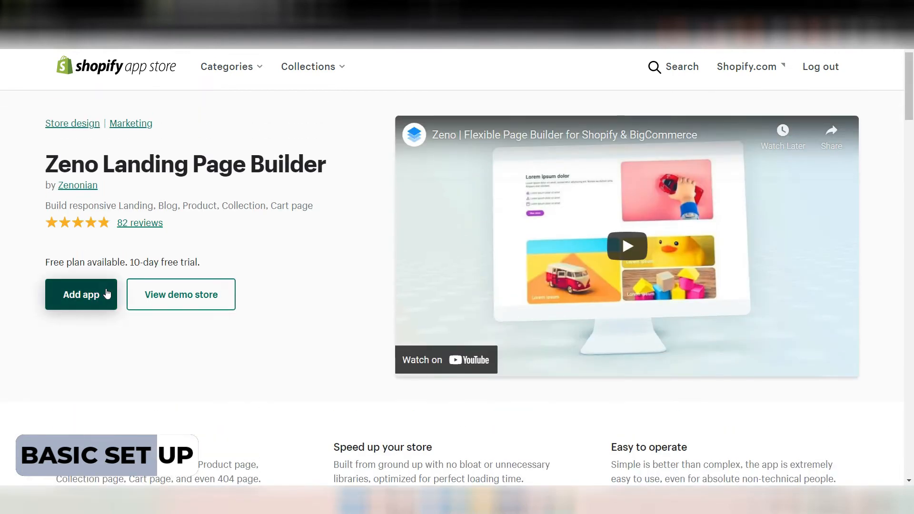
{"action": "left_click", "coordinate": [107, 294]}
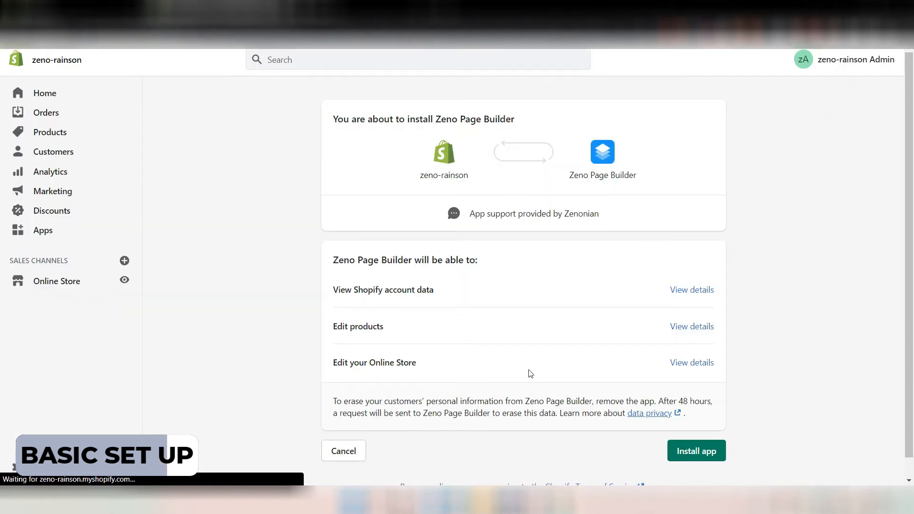
{"action": "left_click", "coordinate": [697, 450]}
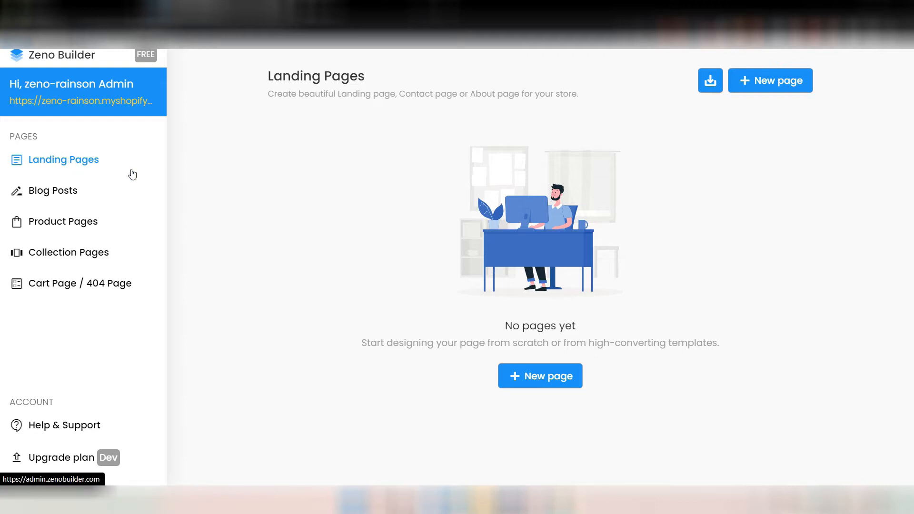
Step: Start a new landing page and browse the available page templates
{"action": "left_click", "coordinate": [527, 378]}
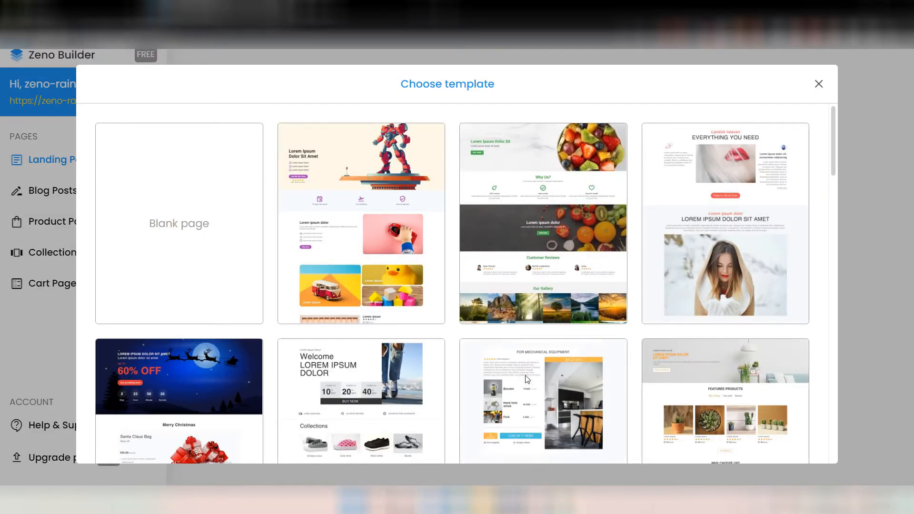
{"action": "scroll", "coordinate": [527, 378], "scroll_direction": "down", "scroll_amount": 12}
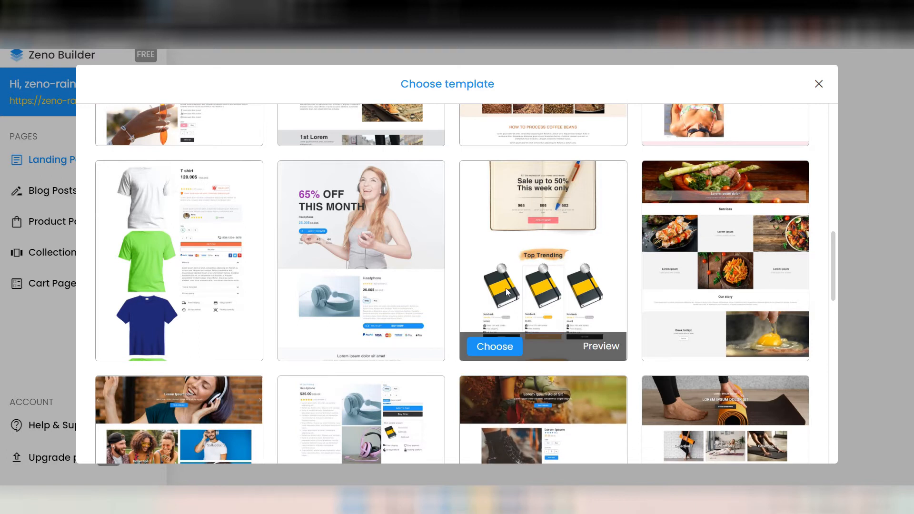
{"action": "mouse_move", "coordinate": [346, 277]}
{"action": "mouse_move", "coordinate": [564, 278]}
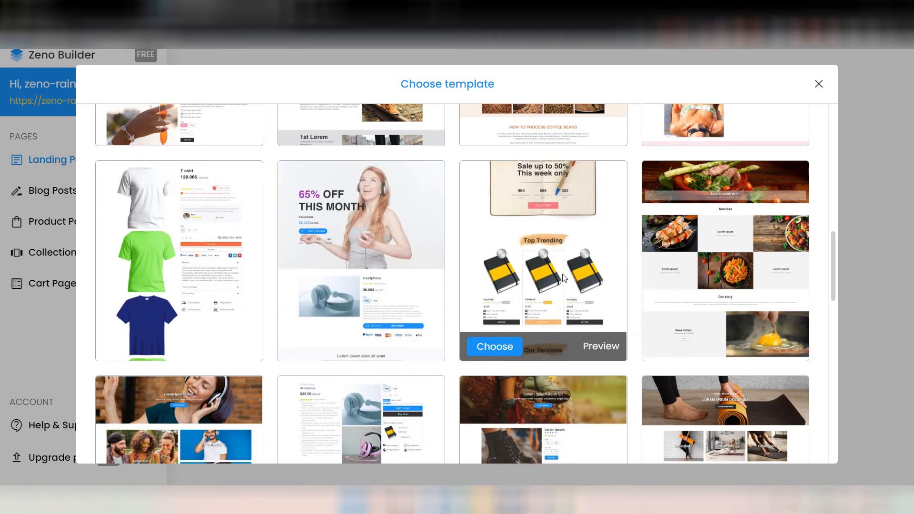
{"action": "scroll", "coordinate": [562, 275], "scroll_direction": "up", "scroll_amount": 12}
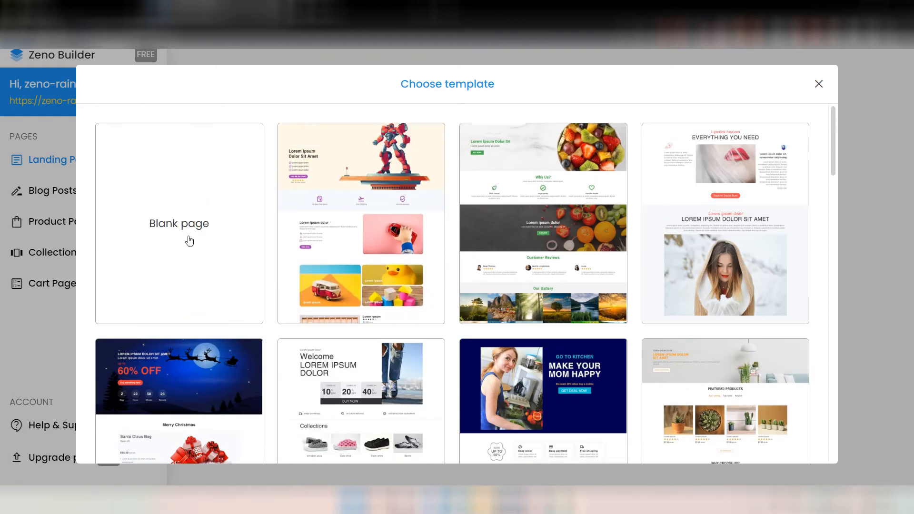
Step: Create a blank landing page named "homepage" at the path /homepage with the theme header and footer enabled
{"action": "left_click", "coordinate": [158, 241]}
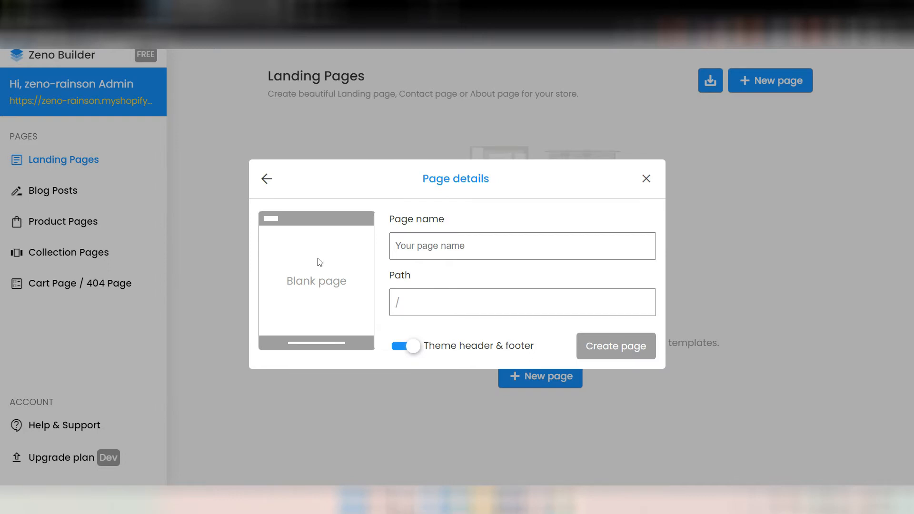
{"action": "left_click", "coordinate": [436, 245]}
{"action": "type", "text": "homepage"}
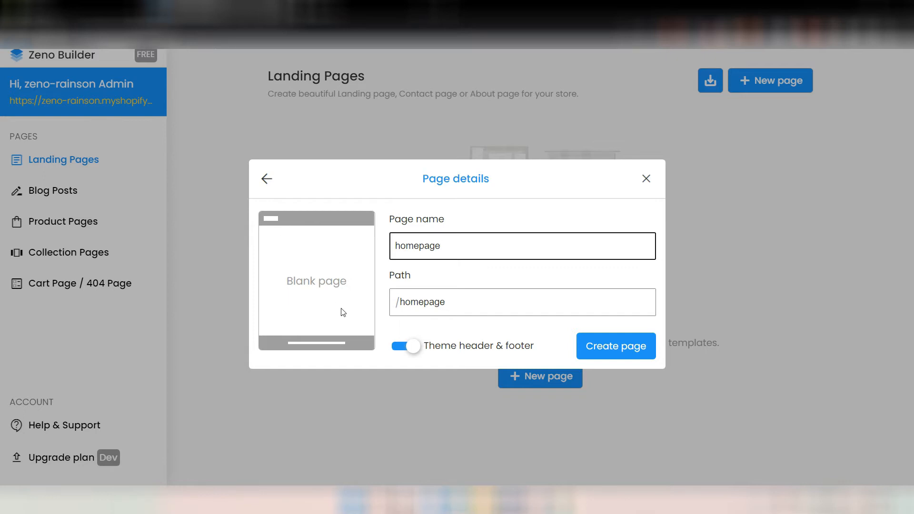
{"action": "left_click", "coordinate": [619, 355]}
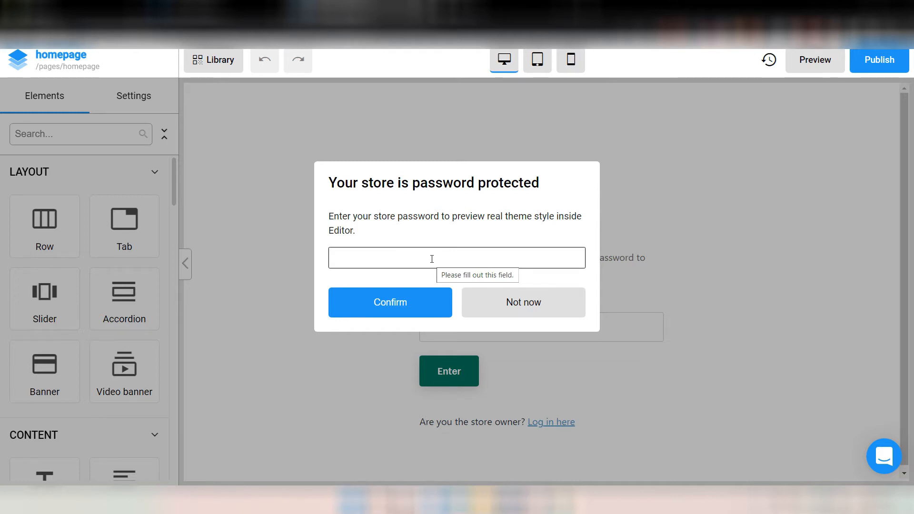
Step: In the Shopify admin, open the Online Store preferences and copy the store password from the password protection settings
{"action": "left_click", "coordinate": [83, 10]}
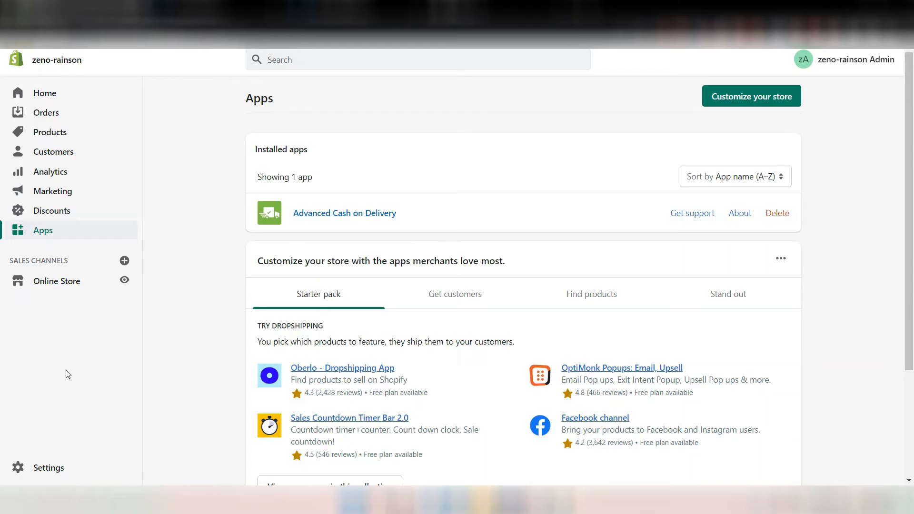
{"action": "left_click", "coordinate": [66, 287]}
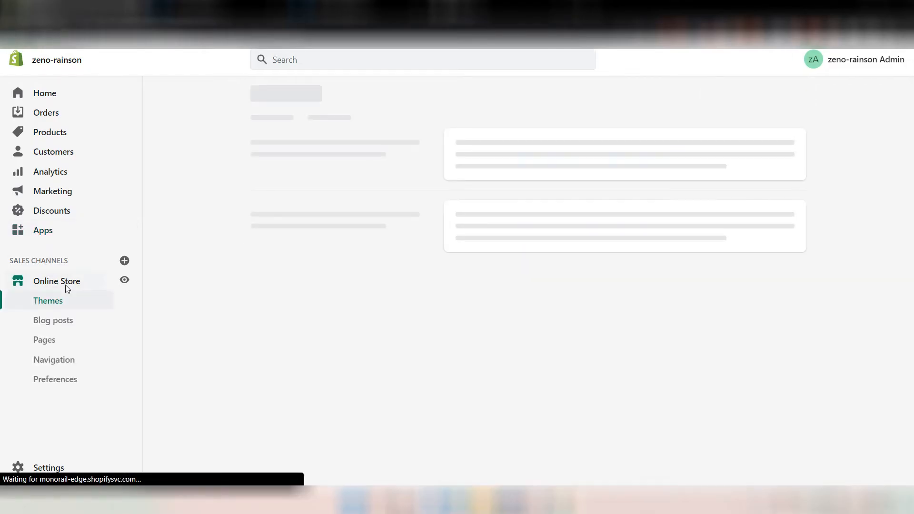
{"action": "left_click", "coordinate": [56, 379]}
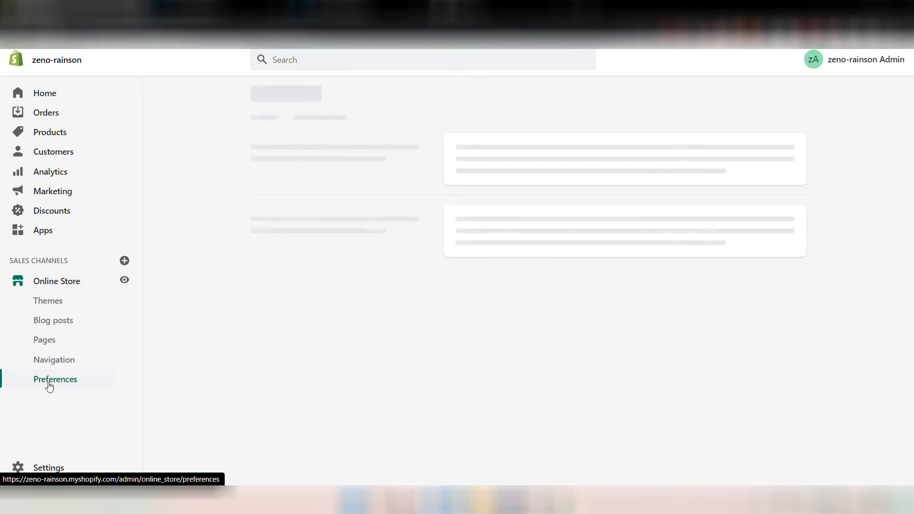
{"action": "scroll", "coordinate": [473, 330], "scroll_direction": "down", "scroll_amount": 9}
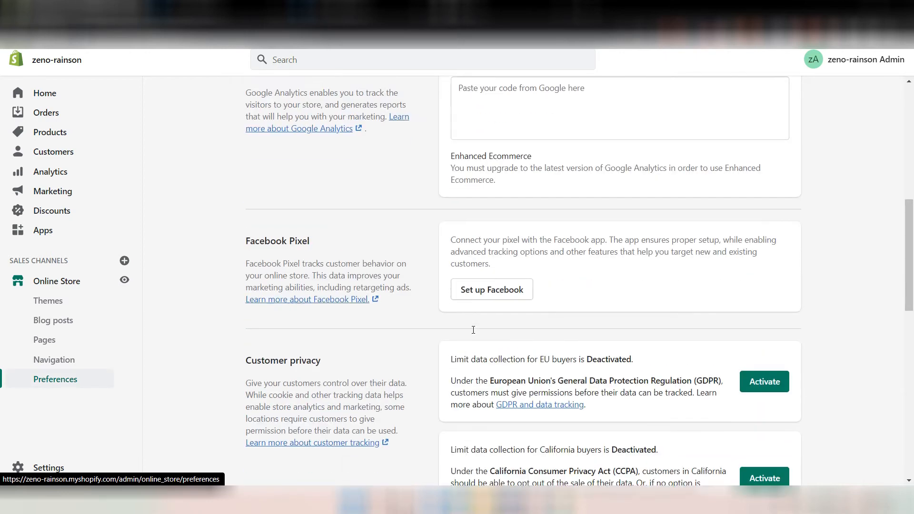
{"action": "scroll", "coordinate": [473, 330], "scroll_direction": "down", "scroll_amount": 10}
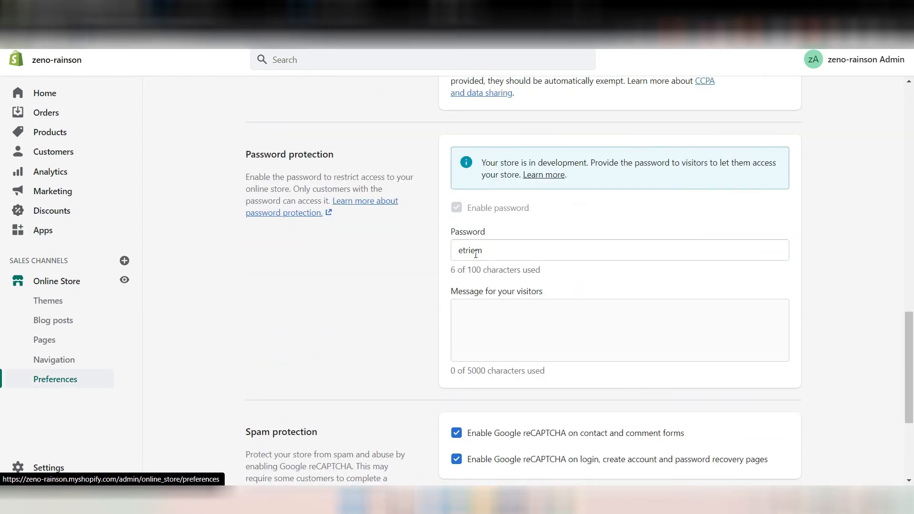
{"action": "left_click", "coordinate": [476, 255]}
{"action": "double_click", "coordinate": [475, 254]}
{"action": "key", "text": "ctrl+c"}
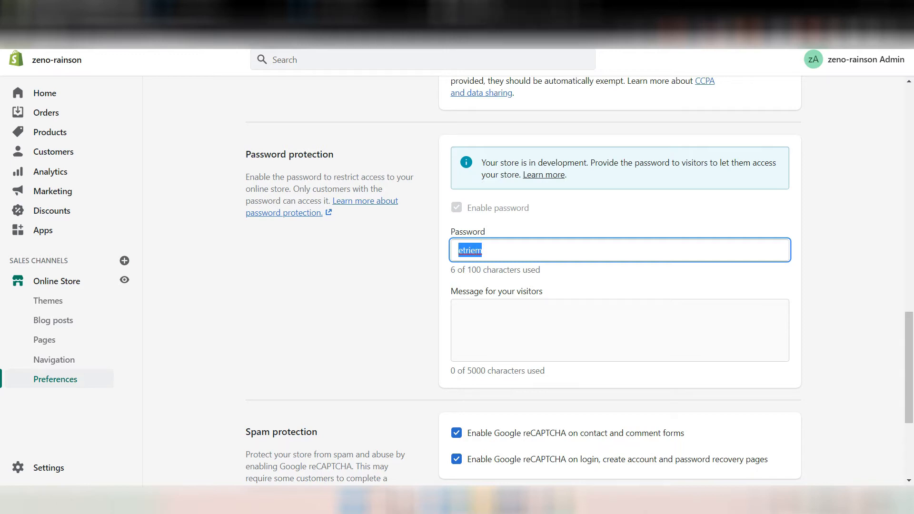
Step: Back in the Zeno editor, paste the store password and confirm it to load the real theme style
{"action": "left_click", "coordinate": [500, 10]}
{"action": "left_click", "coordinate": [362, 9]}
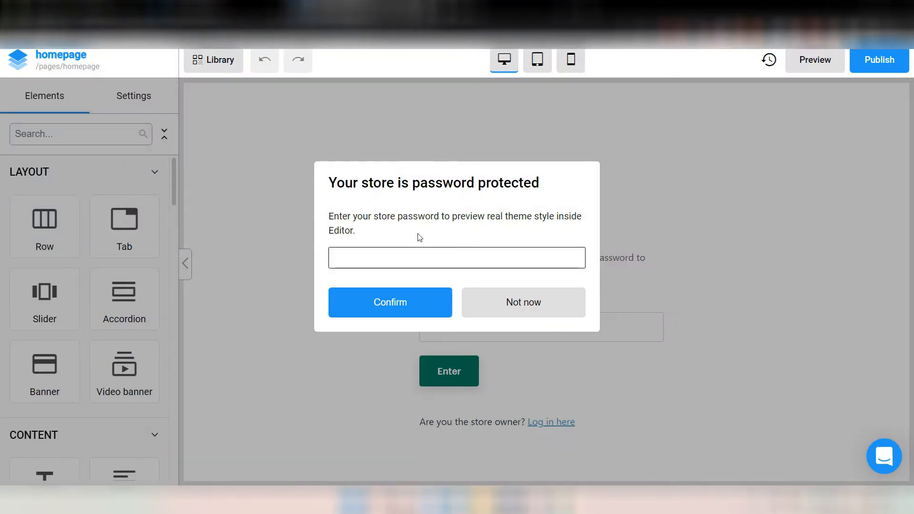
{"action": "left_click", "coordinate": [397, 257]}
{"action": "key", "text": "ctrl+v"}
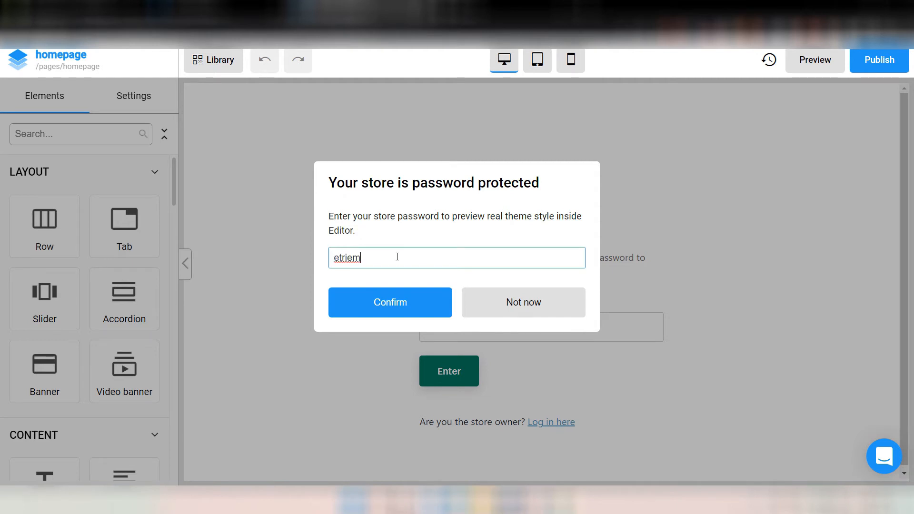
{"action": "left_click", "coordinate": [390, 312]}
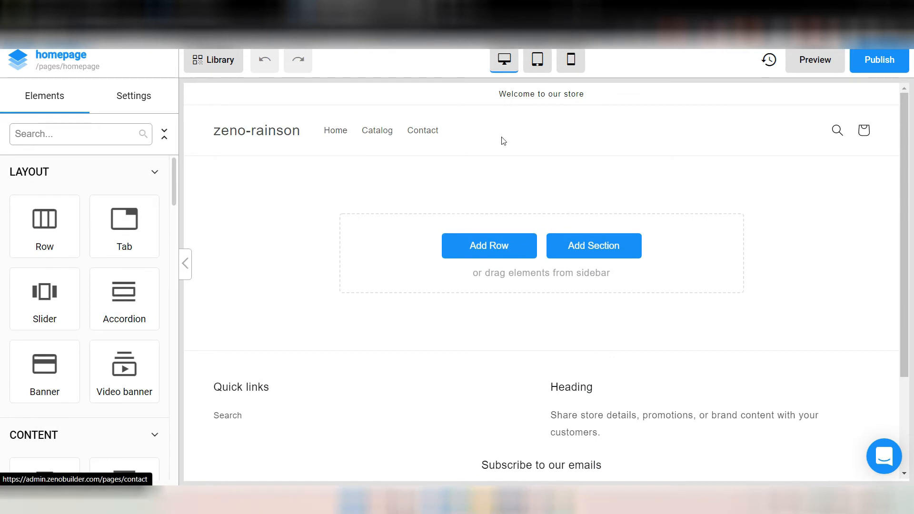
Step: Review the blank page's theme header and footer, and check the Online Store themes in the Shopify admin
{"action": "scroll", "coordinate": [371, 410], "scroll_direction": "down", "scroll_amount": 3}
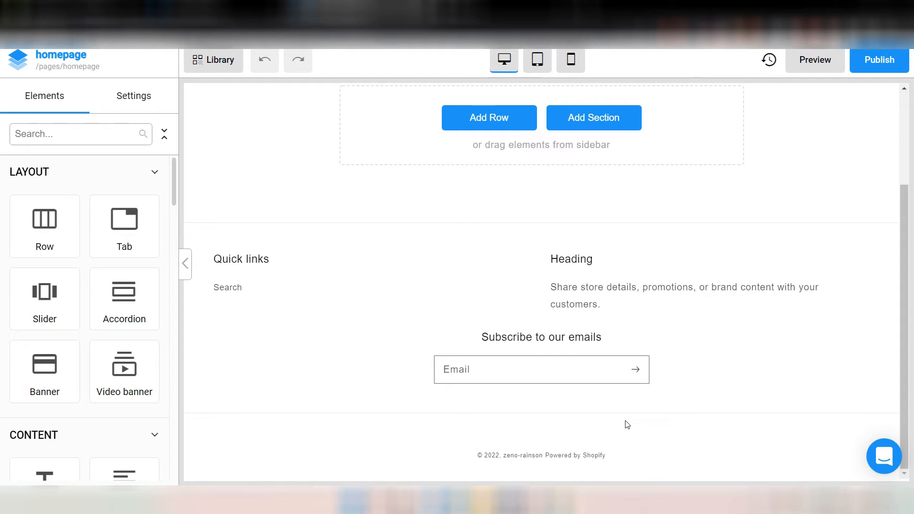
{"action": "scroll", "coordinate": [625, 425], "scroll_direction": "up", "scroll_amount": 3}
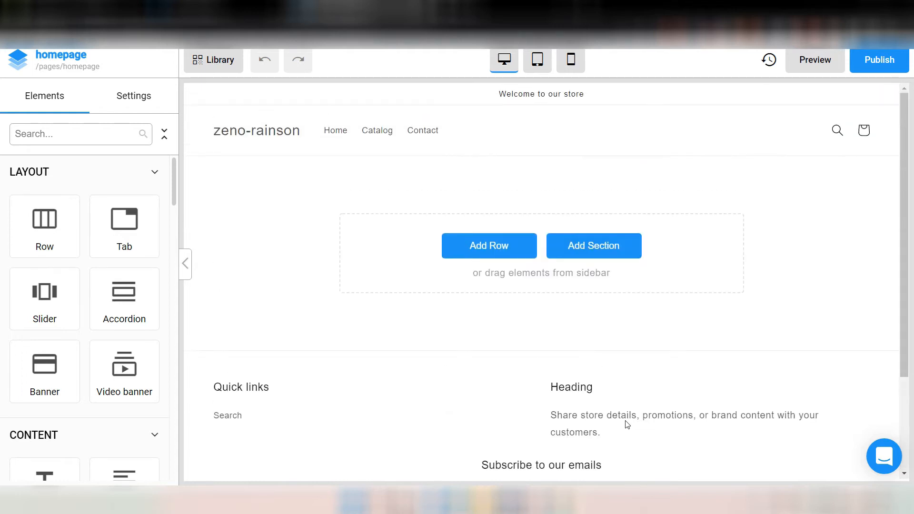
{"action": "left_click", "coordinate": [76, 12]}
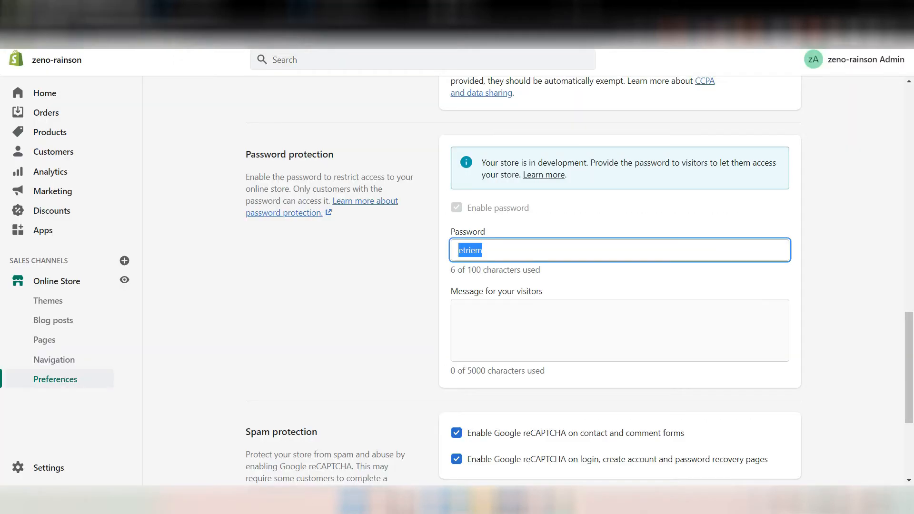
{"action": "left_click", "coordinate": [71, 284]}
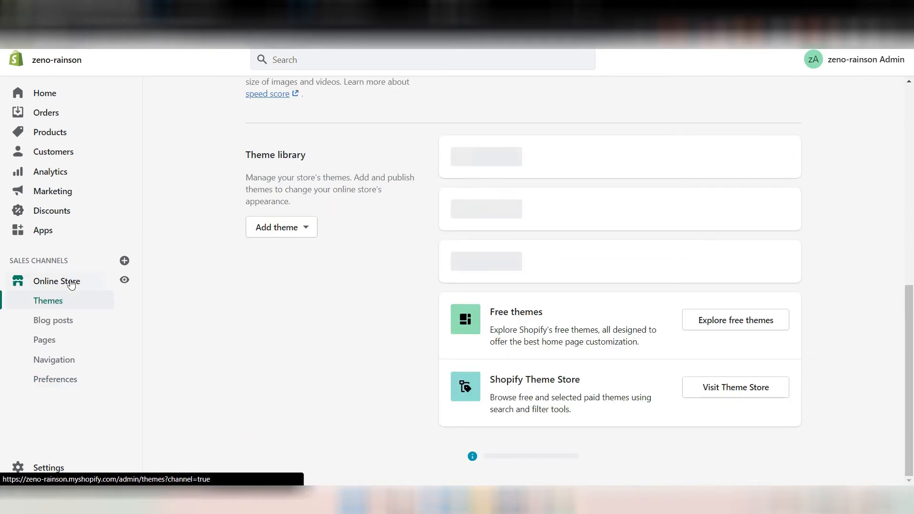
{"action": "scroll", "coordinate": [459, 241], "scroll_direction": "up", "scroll_amount": 6}
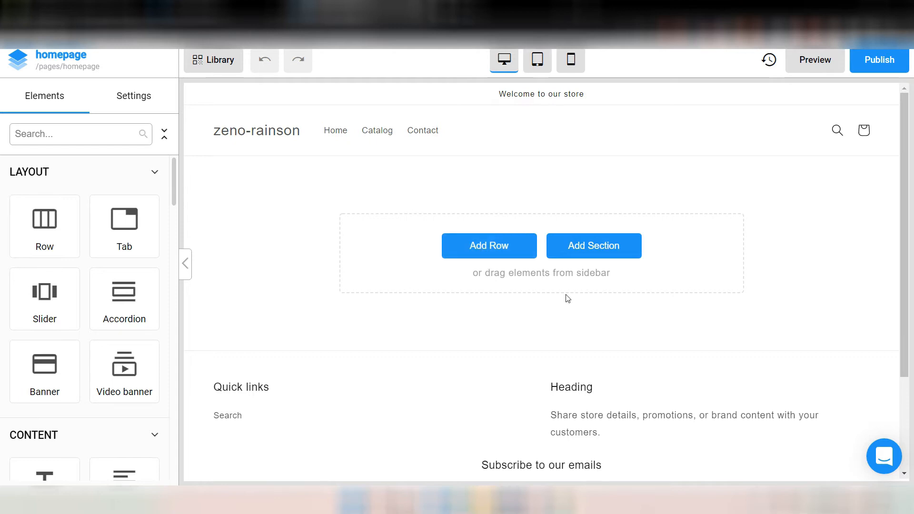
Step: Insert the Banner 14 section from the section library into the homepage
{"action": "left_click", "coordinate": [489, 248]}
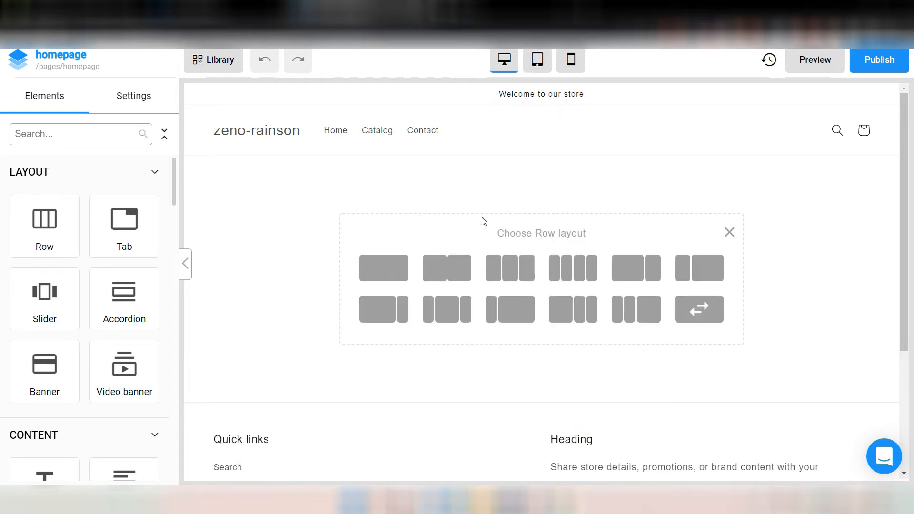
{"action": "left_click", "coordinate": [729, 233]}
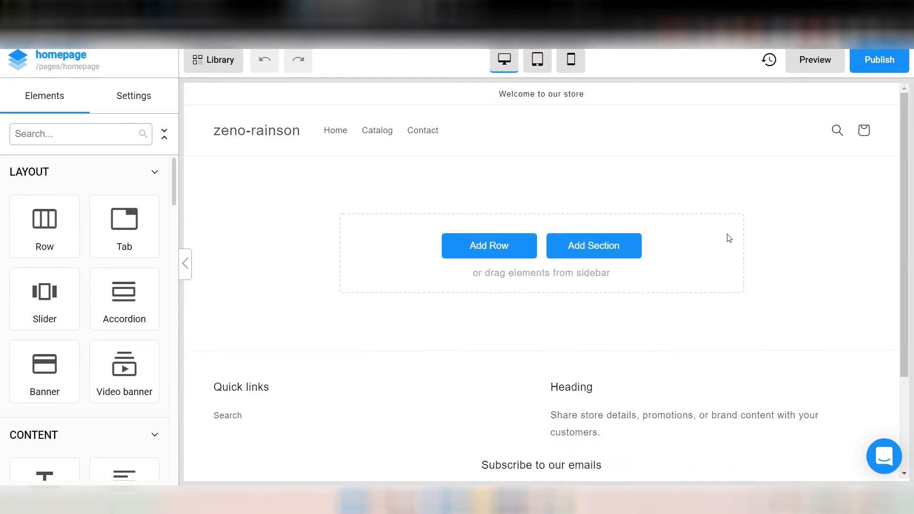
{"action": "left_click", "coordinate": [599, 244]}
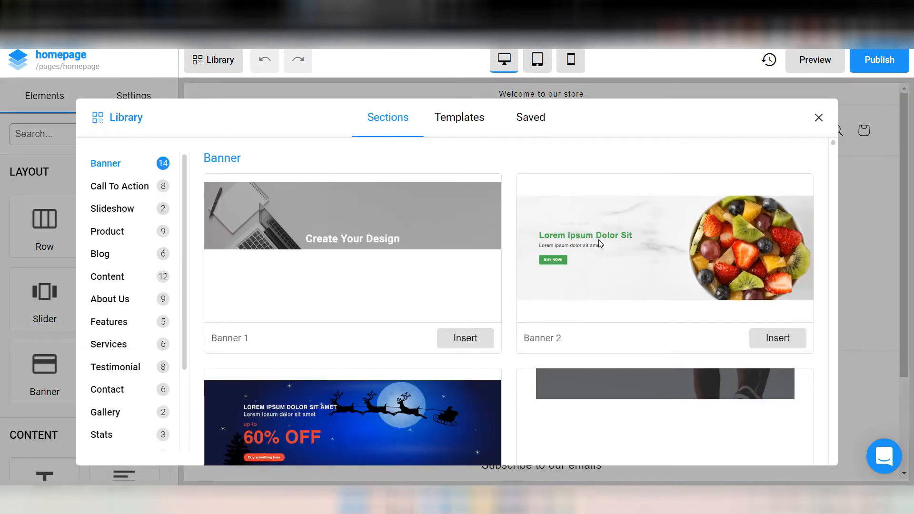
{"action": "scroll", "coordinate": [449, 336], "scroll_direction": "down", "scroll_amount": 5}
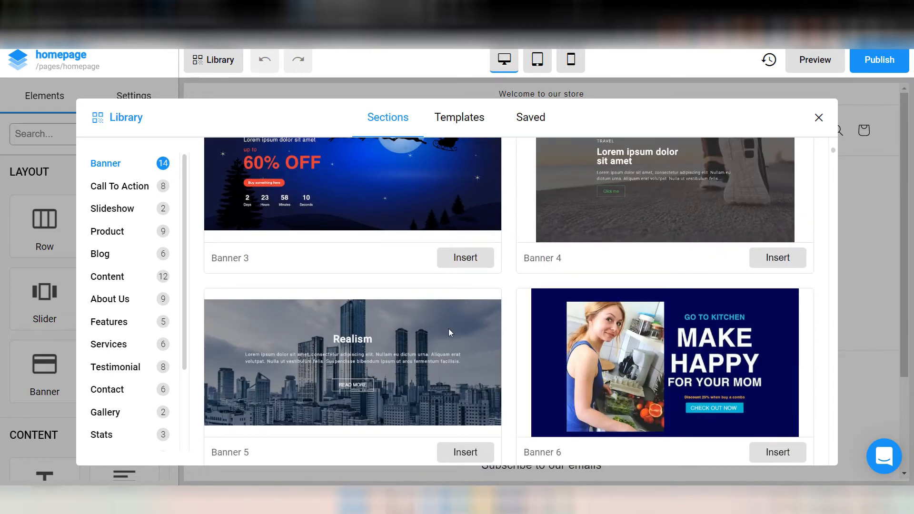
{"action": "scroll", "coordinate": [449, 332], "scroll_direction": "down", "scroll_amount": 4}
{"action": "scroll", "coordinate": [449, 332], "scroll_direction": "down", "scroll_amount": 8}
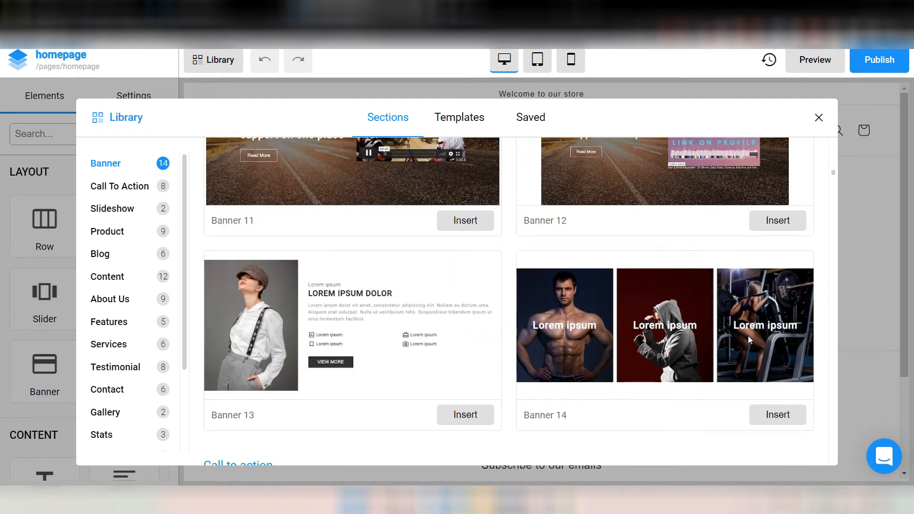
{"action": "left_click", "coordinate": [790, 413]}
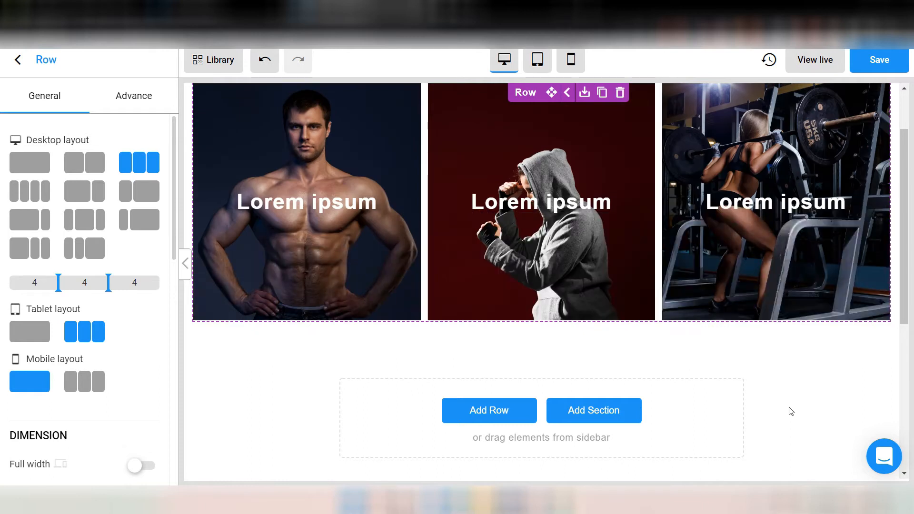
Step: Change the three banner headings to ABS, BICEPS and LEGS
{"action": "scroll", "coordinate": [654, 341], "scroll_direction": "up", "scroll_amount": 2}
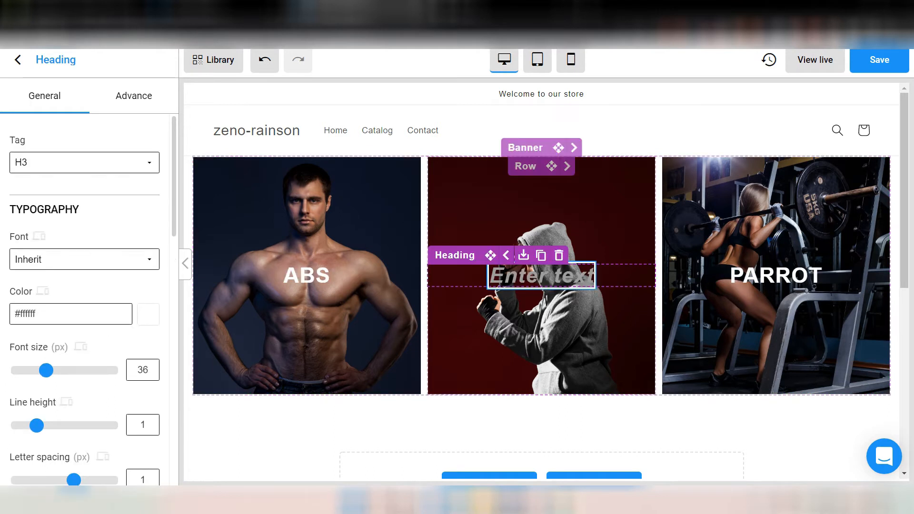
{"action": "type", "text": "BICEPS"}
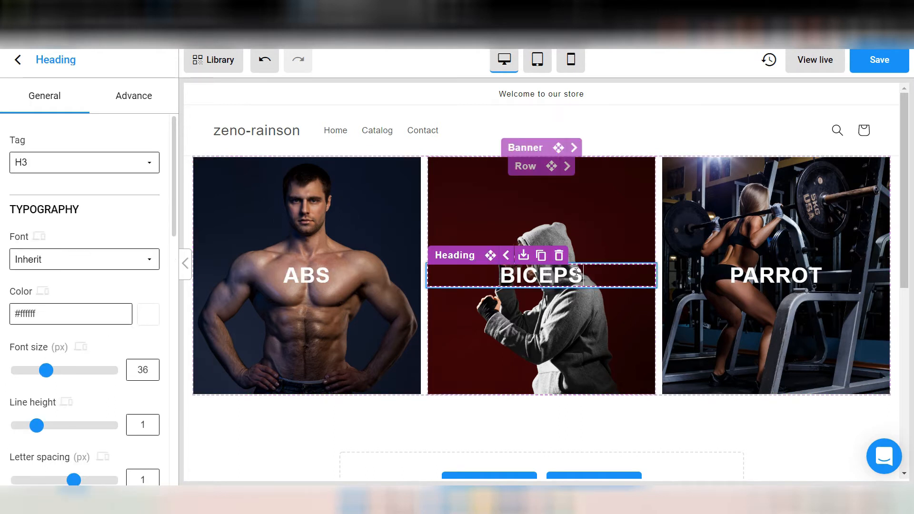
{"action": "left_click", "coordinate": [759, 279]}
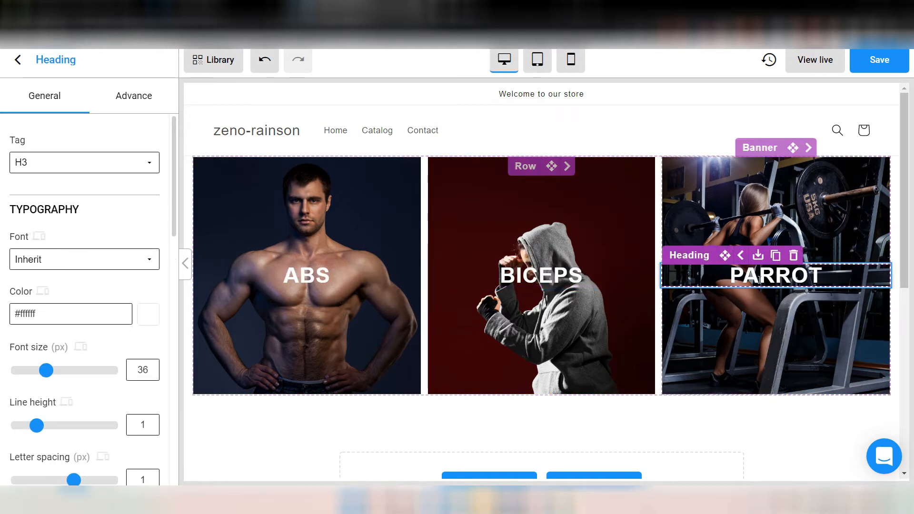
{"action": "type", "text": "LEGS"}
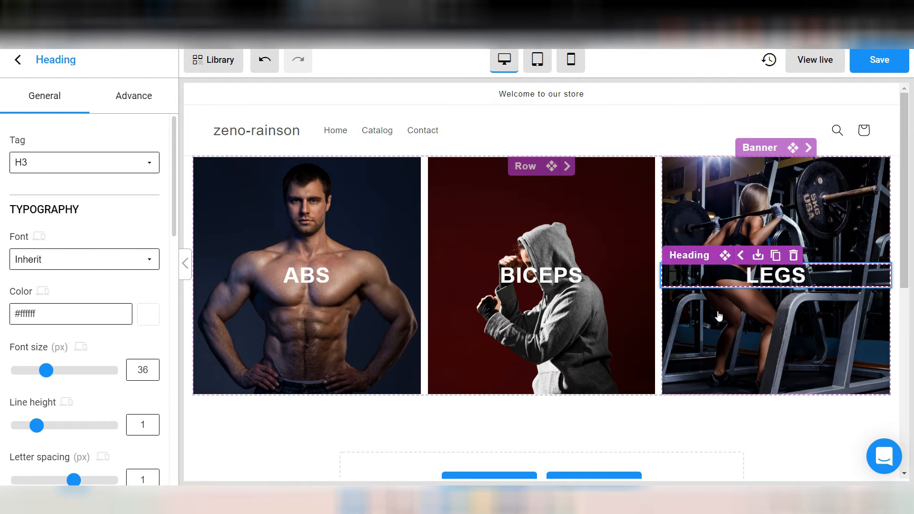
{"action": "left_click", "coordinate": [588, 423]}
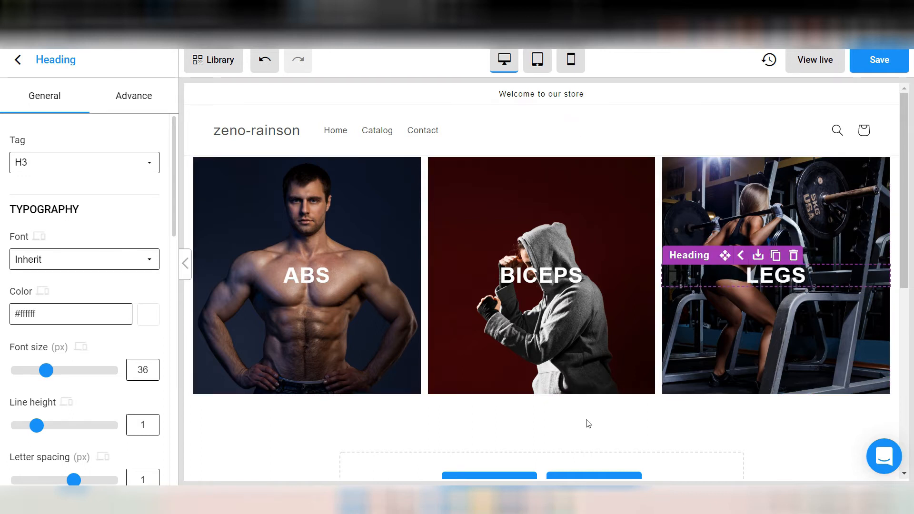
Step: Check the available fonts for the ABS heading
{"action": "left_click", "coordinate": [328, 281]}
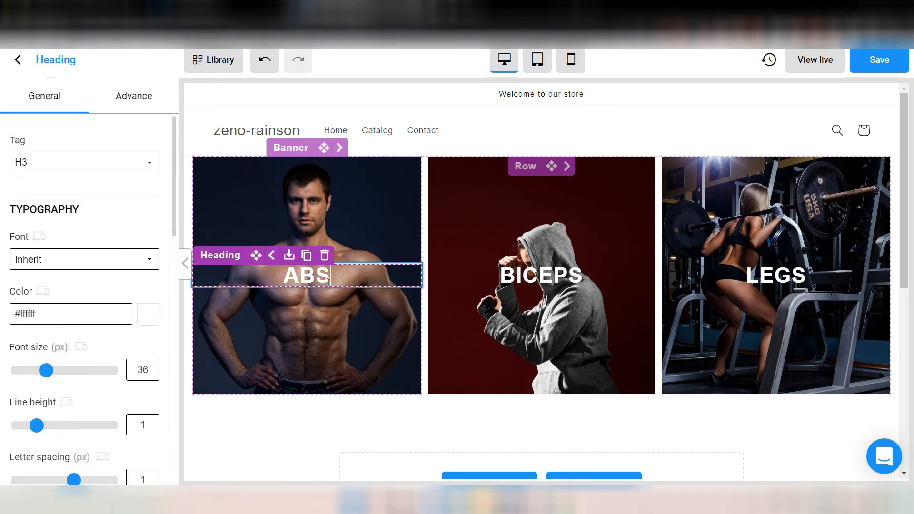
{"action": "left_click", "coordinate": [119, 269]}
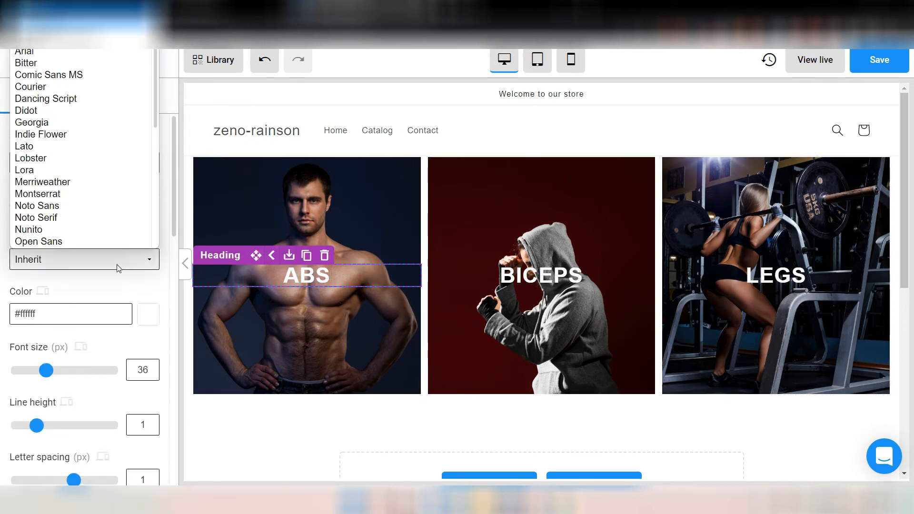
{"action": "left_click", "coordinate": [105, 293]}
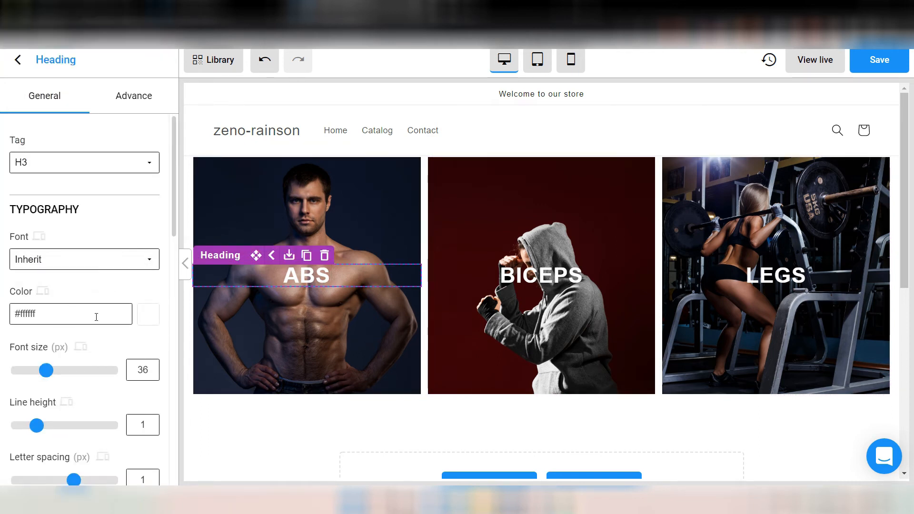
Step: Review the ABS heading's typography, position, decoration and spacing settings, and open its advanced settings
{"action": "scroll", "coordinate": [105, 334], "scroll_direction": "down", "scroll_amount": 2}
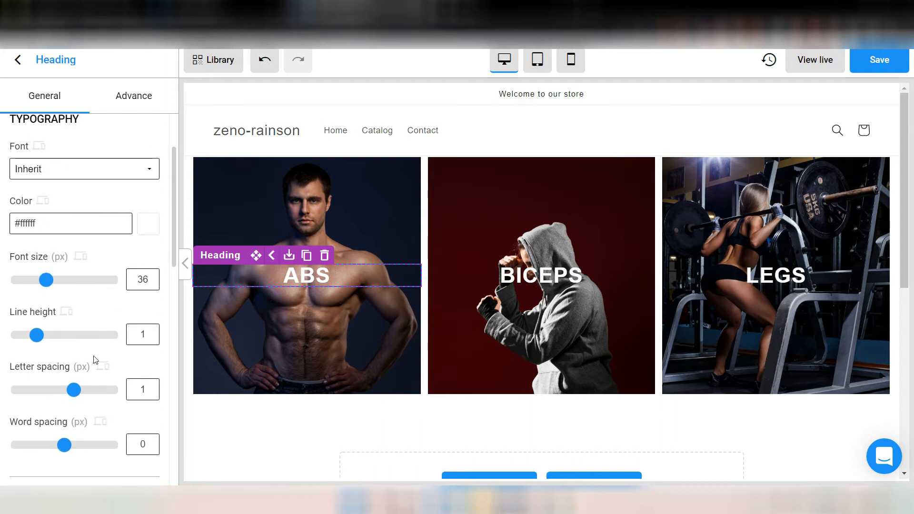
{"action": "scroll", "coordinate": [51, 362], "scroll_direction": "down", "scroll_amount": 2}
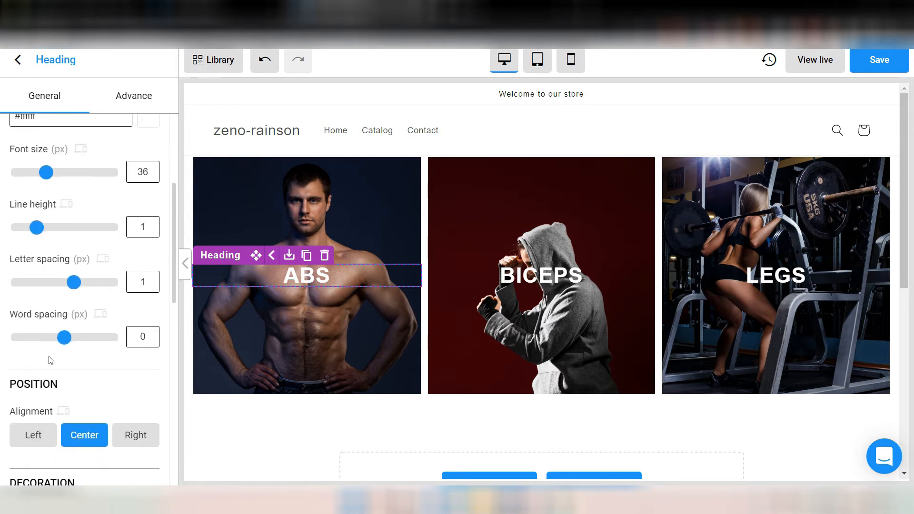
{"action": "scroll", "coordinate": [82, 341], "scroll_direction": "down", "scroll_amount": 6}
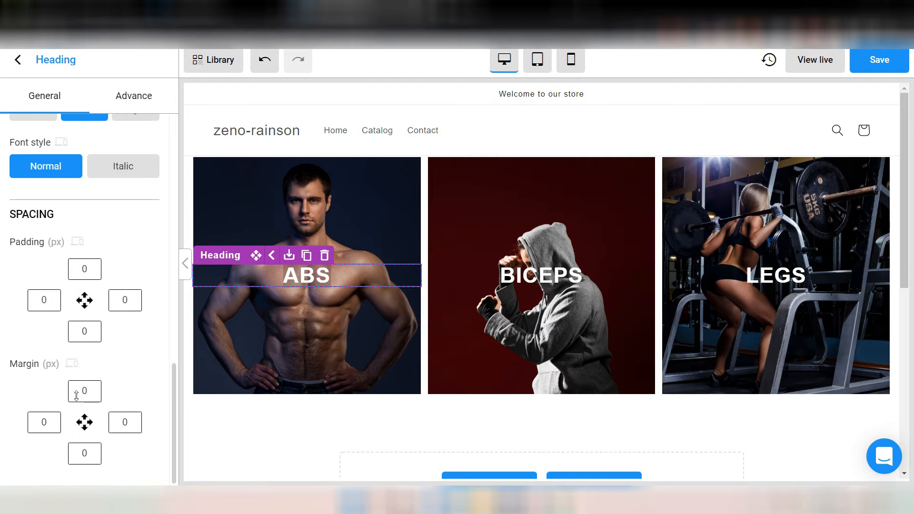
{"action": "left_click", "coordinate": [133, 96]}
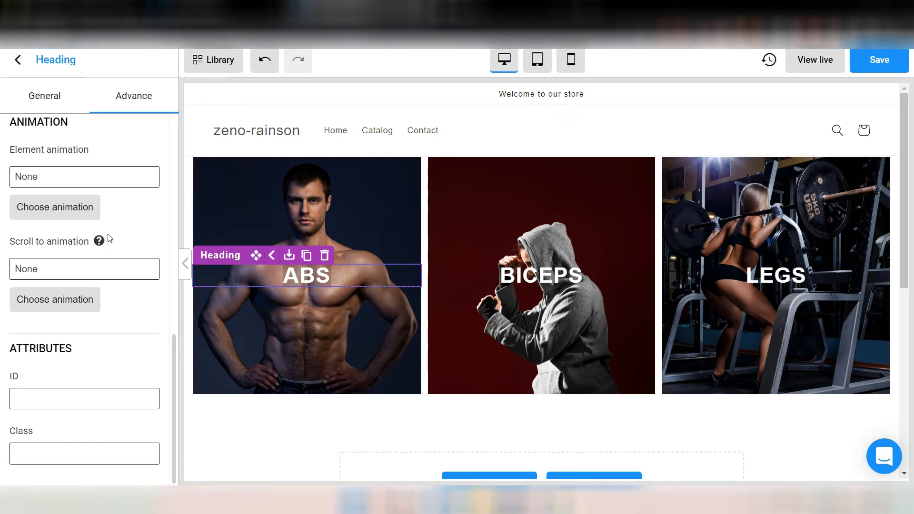
Step: Try a text shadow and a border on the ABS heading, switching each one off again
{"action": "scroll", "coordinate": [109, 238], "scroll_direction": "up", "scroll_amount": 5}
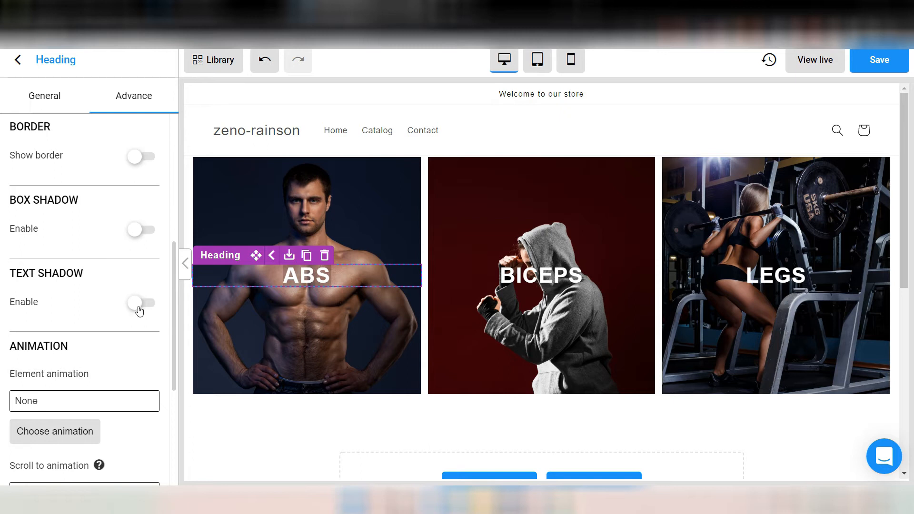
{"action": "left_click", "coordinate": [141, 309]}
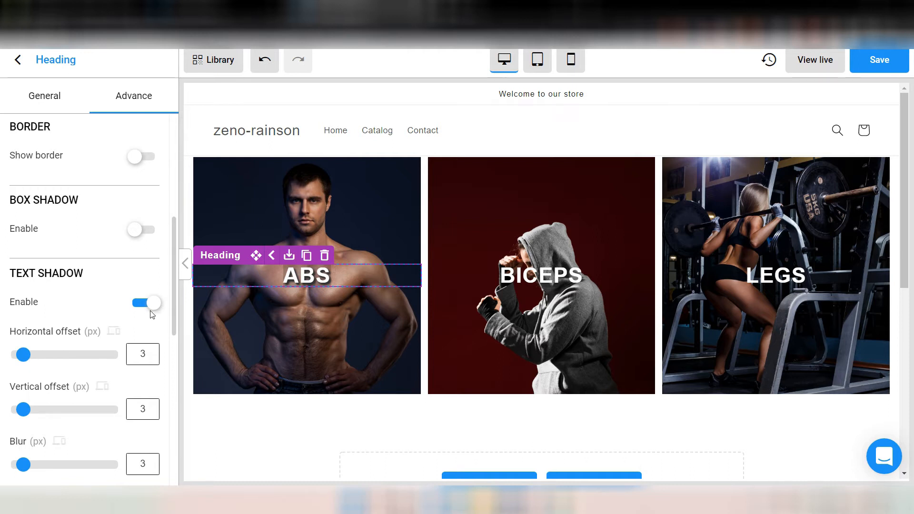
{"action": "left_click", "coordinate": [149, 308]}
{"action": "scroll", "coordinate": [69, 273], "scroll_direction": "up", "scroll_amount": 2}
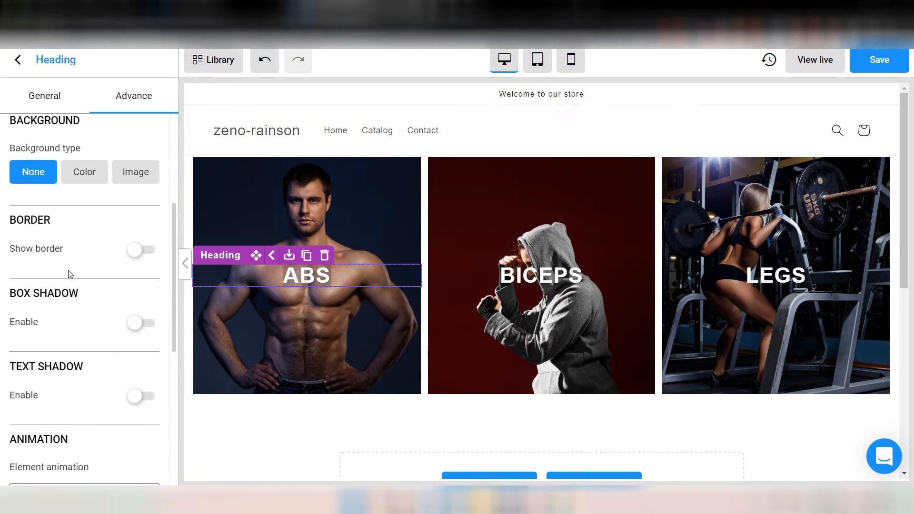
{"action": "scroll", "coordinate": [70, 275], "scroll_direction": "up", "scroll_amount": 1}
{"action": "left_click", "coordinate": [143, 295]}
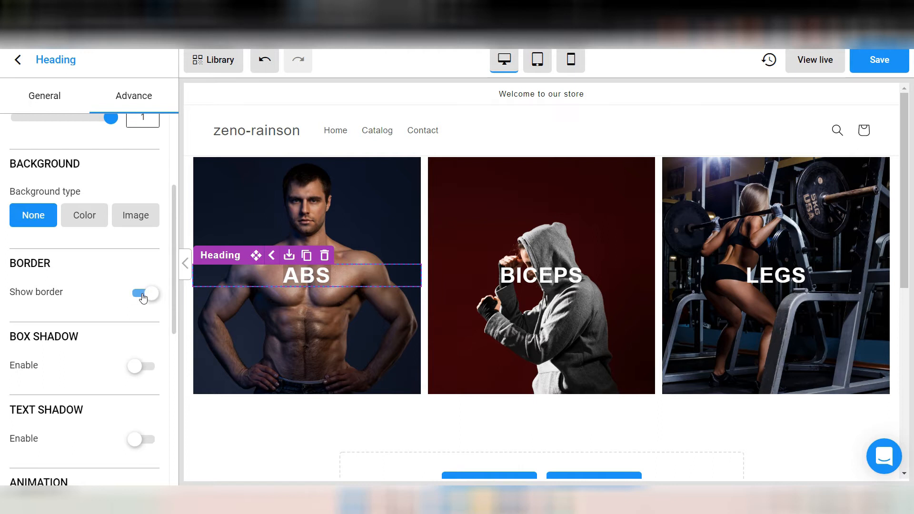
{"action": "left_click", "coordinate": [144, 294]}
Step: Try hiding the ABS heading on mobile, checking the mobile preview, and restore its mobile visibility
{"action": "scroll", "coordinate": [77, 284], "scroll_direction": "up", "scroll_amount": 4}
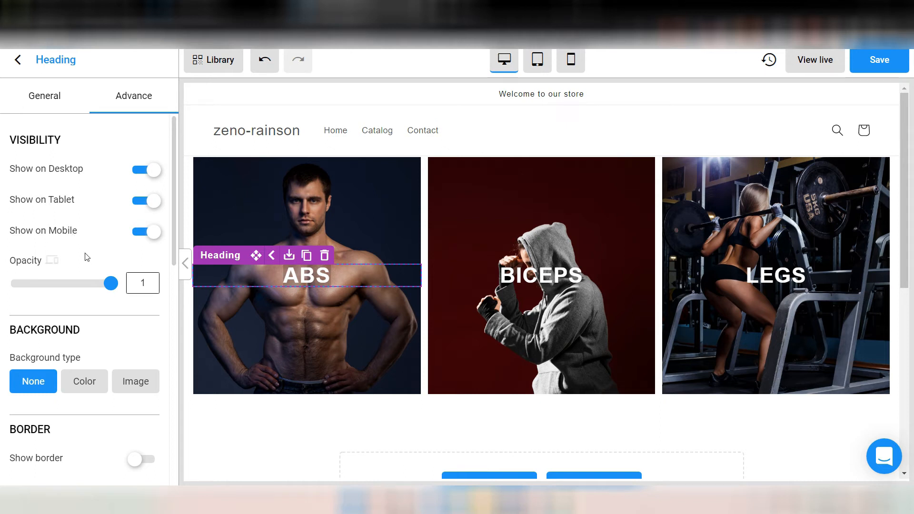
{"action": "left_click", "coordinate": [153, 233]}
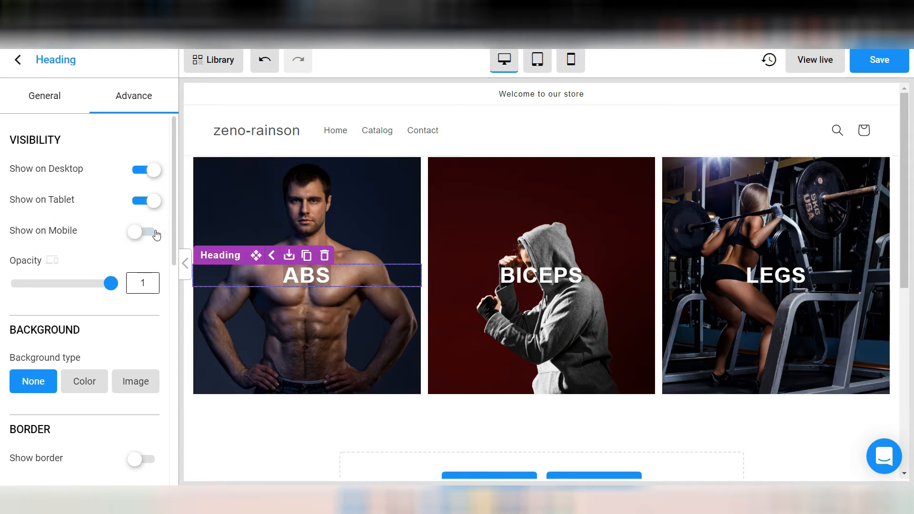
{"action": "left_click", "coordinate": [571, 61]}
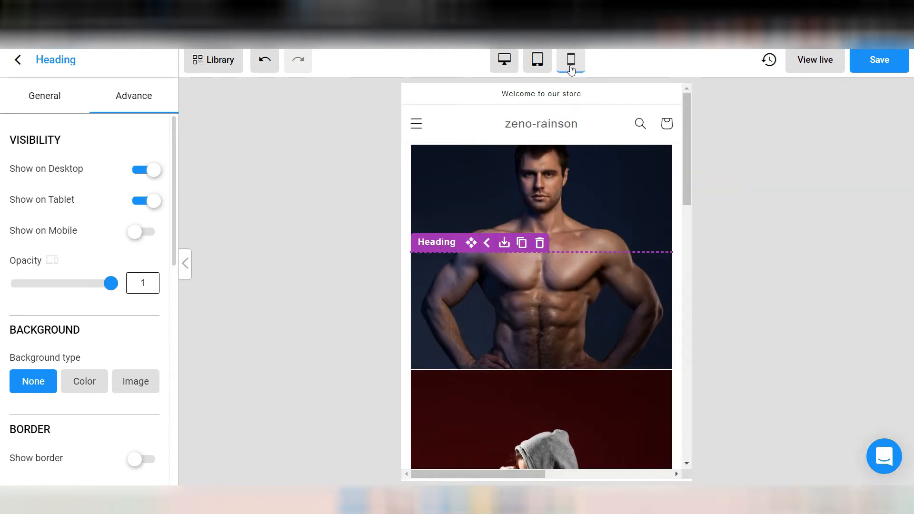
{"action": "scroll", "coordinate": [551, 323], "scroll_direction": "down", "scroll_amount": 6}
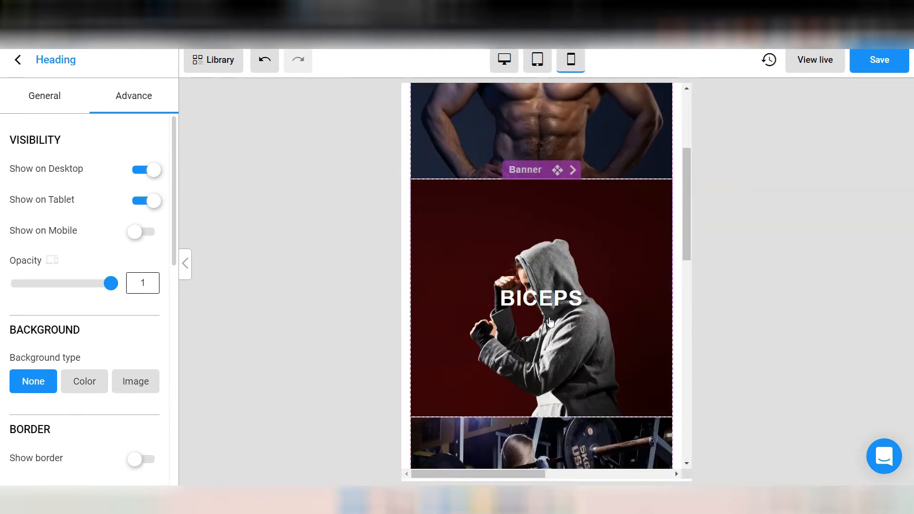
{"action": "scroll", "coordinate": [550, 323], "scroll_direction": "up", "scroll_amount": 6}
{"action": "scroll", "coordinate": [550, 323], "scroll_direction": "down", "scroll_amount": 5}
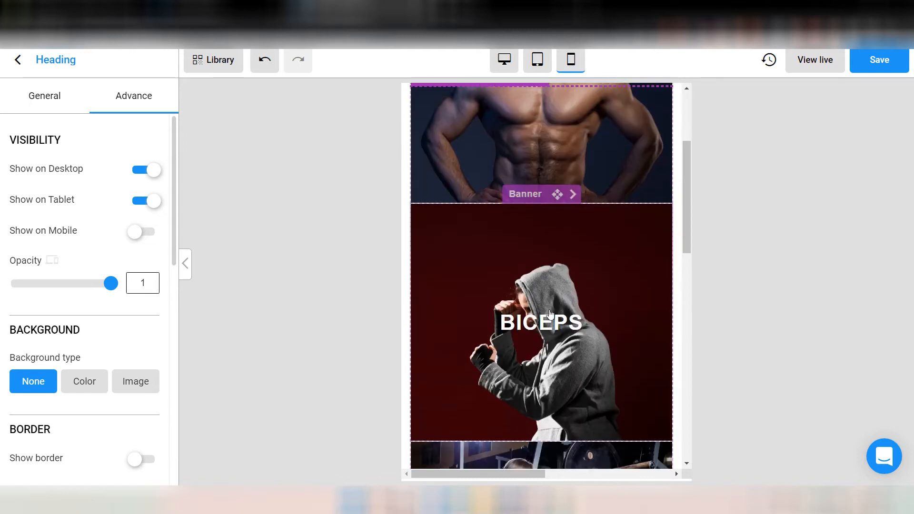
{"action": "scroll", "coordinate": [550, 319], "scroll_direction": "up", "scroll_amount": 5}
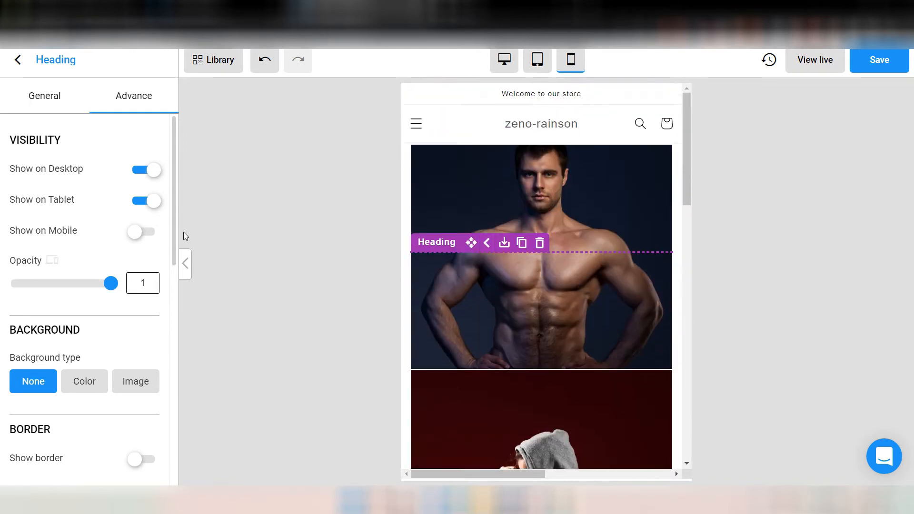
{"action": "left_click", "coordinate": [140, 233]}
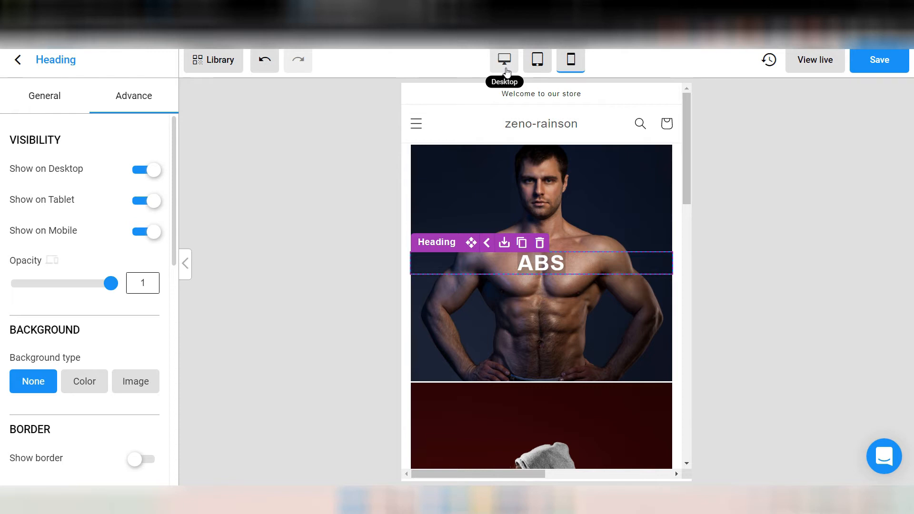
{"action": "left_click", "coordinate": [505, 70]}
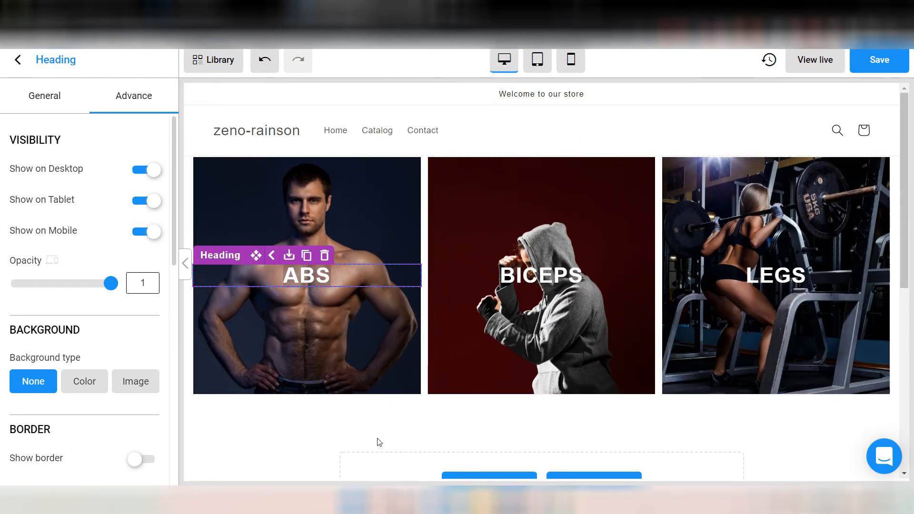
Step: Hide the whole ABS banner on mobile and check the page in the mobile preview
{"action": "left_click", "coordinate": [351, 379]}
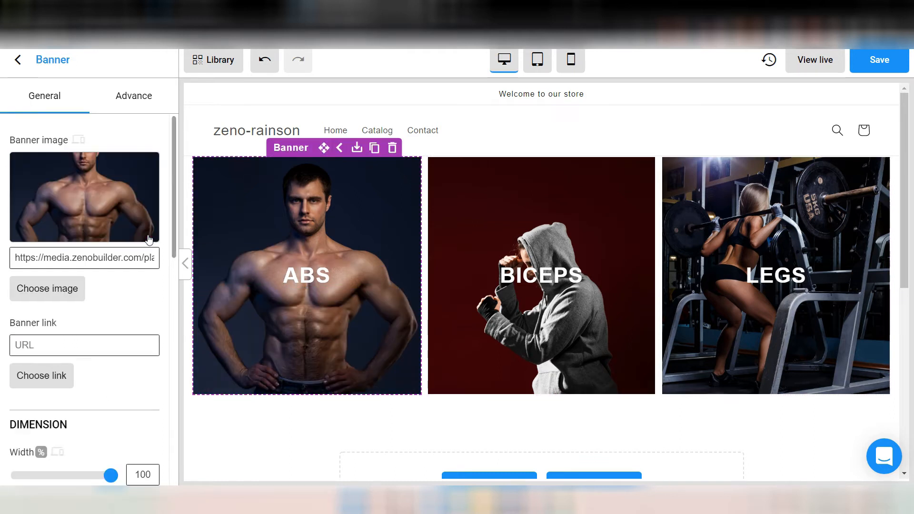
{"action": "left_click", "coordinate": [143, 110]}
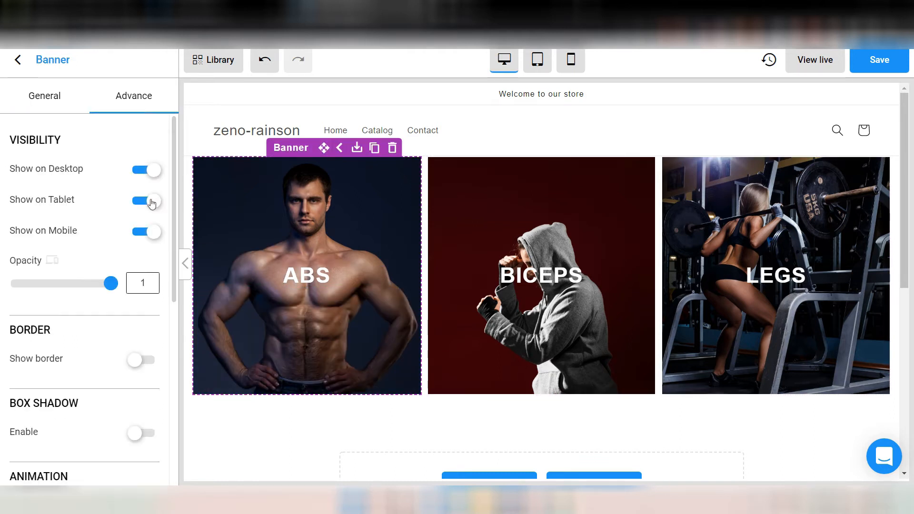
{"action": "left_click", "coordinate": [155, 233]}
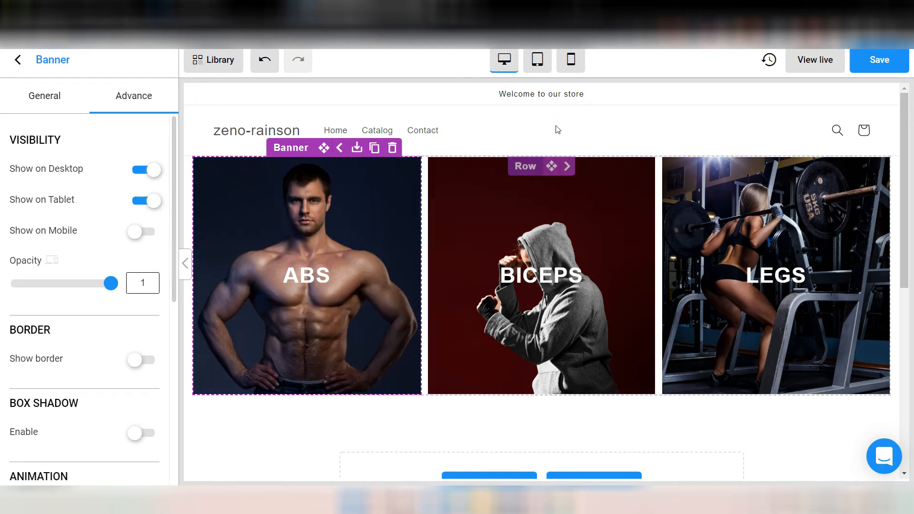
{"action": "left_click", "coordinate": [571, 61]}
{"action": "scroll", "coordinate": [569, 304], "scroll_direction": "down", "scroll_amount": 7}
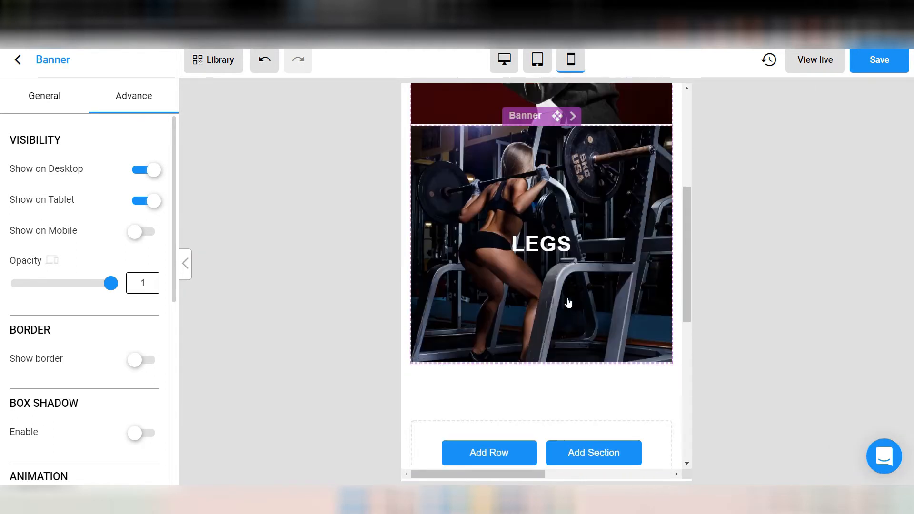
{"action": "scroll", "coordinate": [569, 303], "scroll_direction": "up", "scroll_amount": 7}
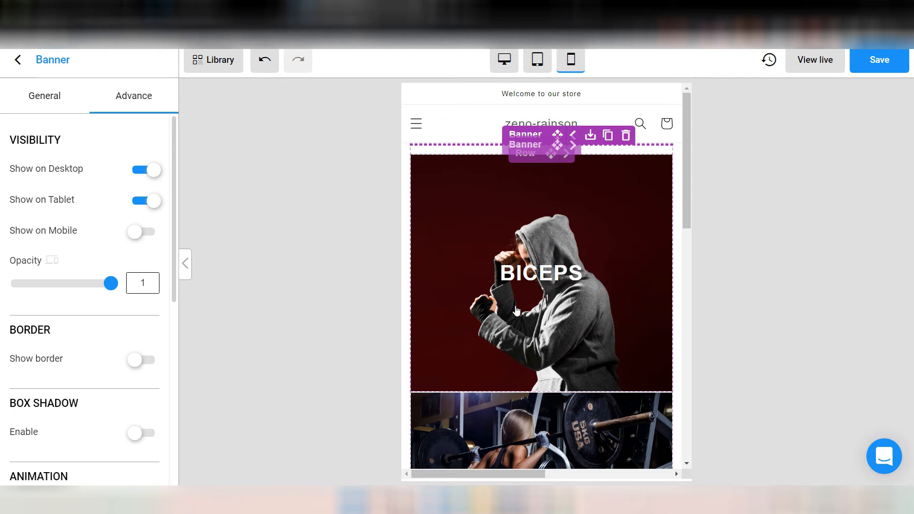
{"action": "scroll", "coordinate": [515, 312], "scroll_direction": "down", "scroll_amount": 3}
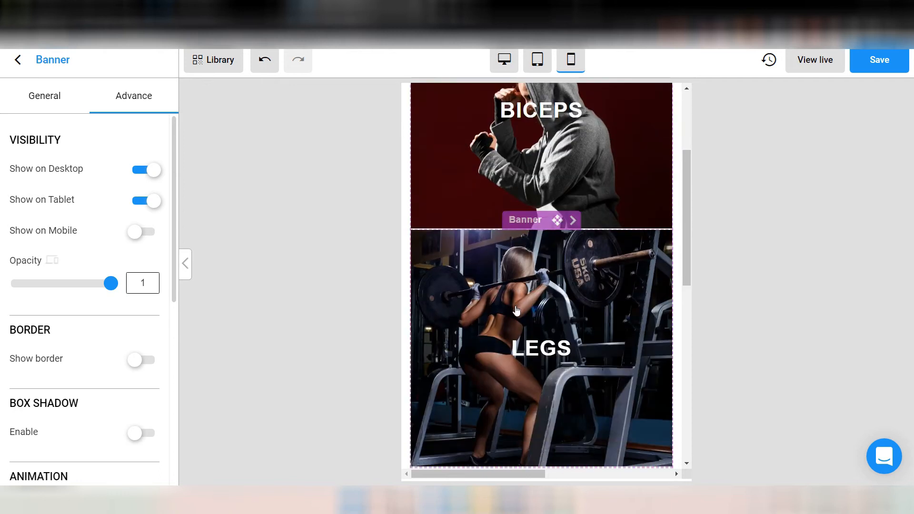
{"action": "left_click", "coordinate": [503, 71]}
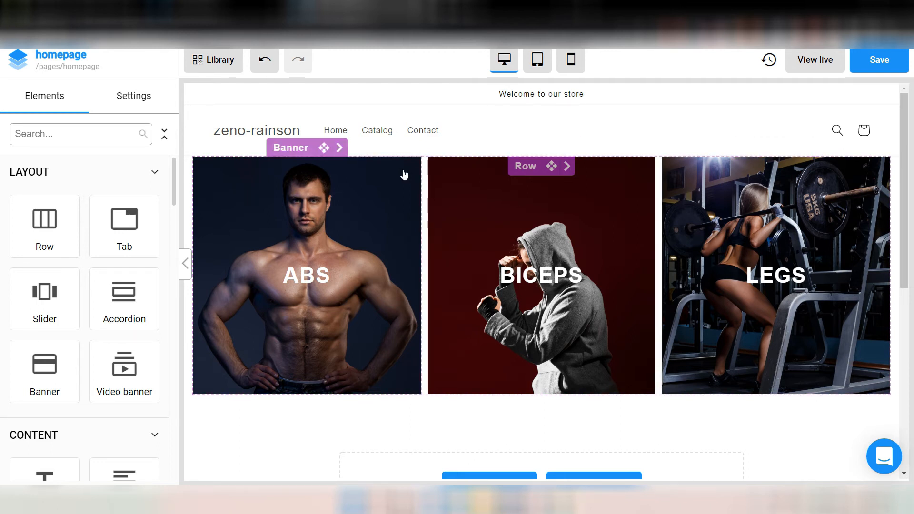
Step: Remove the column gap between the three banners in the row
{"action": "left_click", "coordinate": [423, 183]}
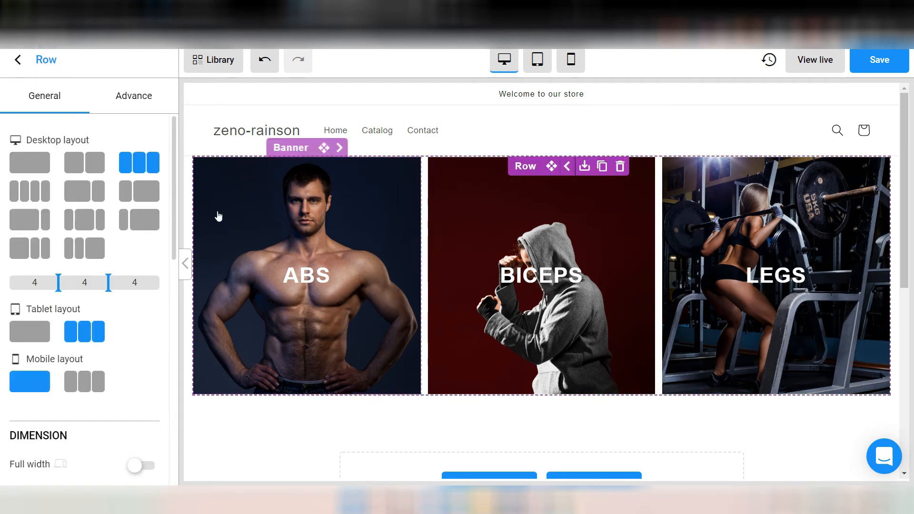
{"action": "scroll", "coordinate": [95, 243], "scroll_direction": "down", "scroll_amount": 3}
{"action": "scroll", "coordinate": [95, 242], "scroll_direction": "down", "scroll_amount": 4}
{"action": "scroll", "coordinate": [95, 242], "scroll_direction": "up", "scroll_amount": 2}
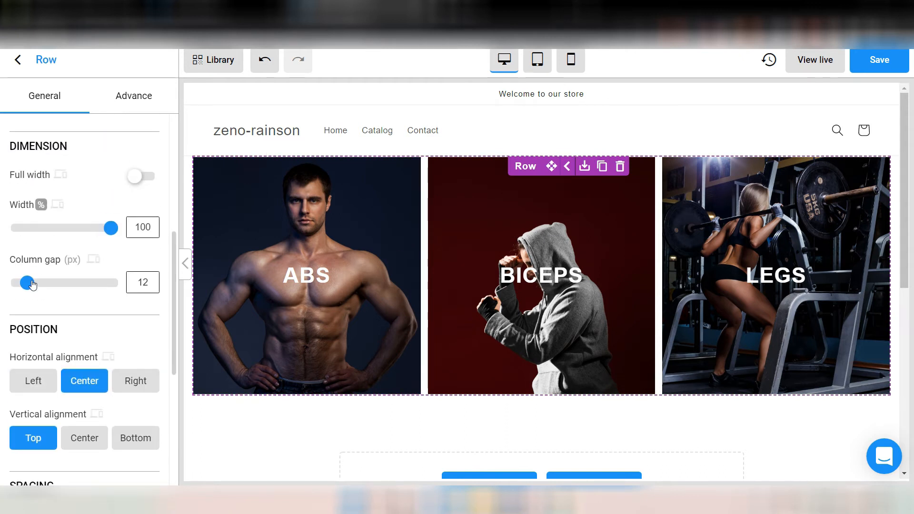
{"action": "left_click_drag", "start_coordinate": [33, 285], "coordinate": [16, 284]}
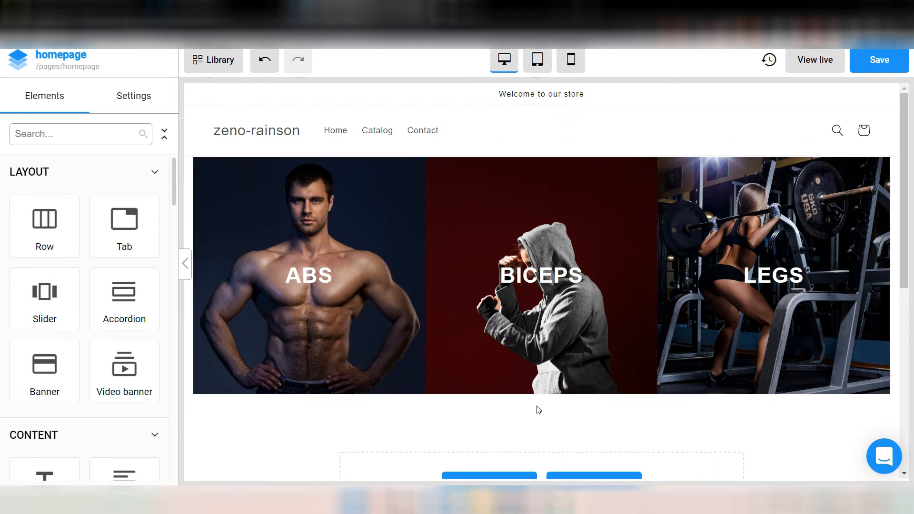
{"action": "scroll", "coordinate": [534, 415], "scroll_direction": "down", "scroll_amount": 2}
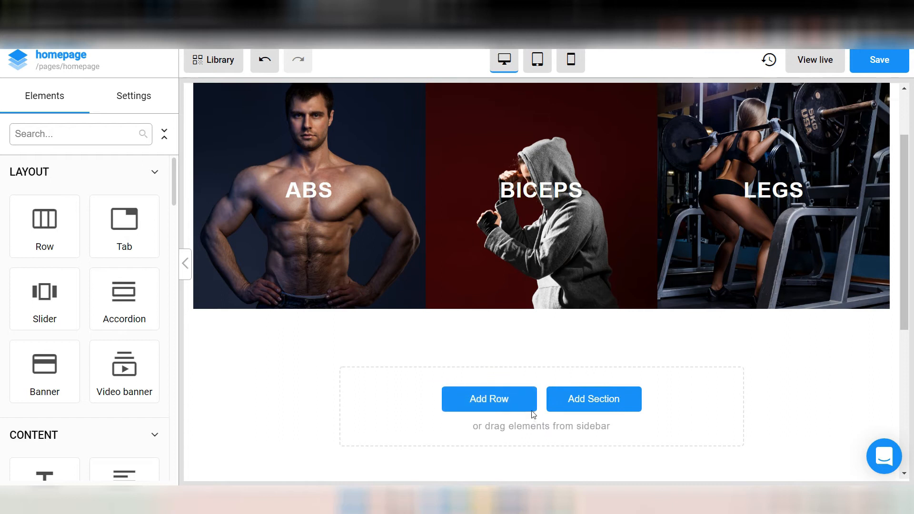
{"action": "scroll", "coordinate": [534, 414], "scroll_direction": "up", "scroll_amount": 2}
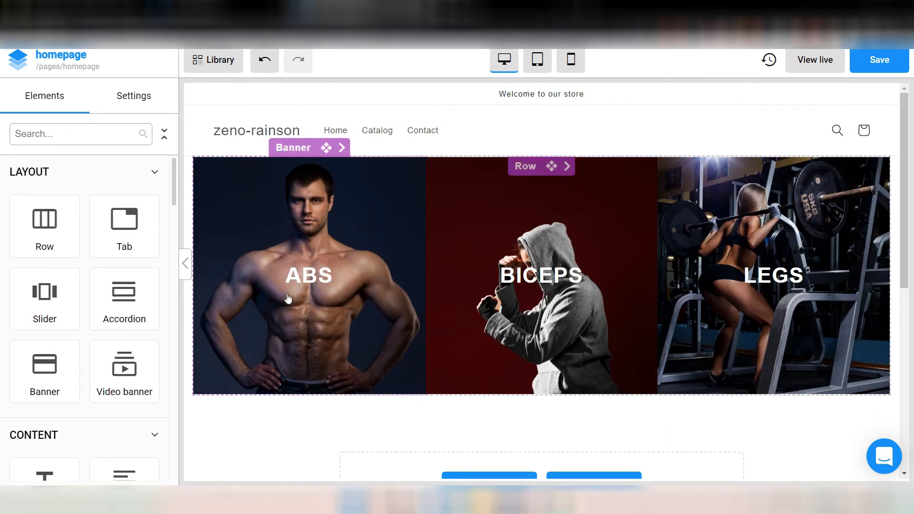
Step: Add a Button element below the ABS heading in the first banner
{"action": "scroll", "coordinate": [72, 363], "scroll_direction": "down", "scroll_amount": 3}
{"action": "scroll", "coordinate": [72, 363], "scroll_direction": "down", "scroll_amount": 3}
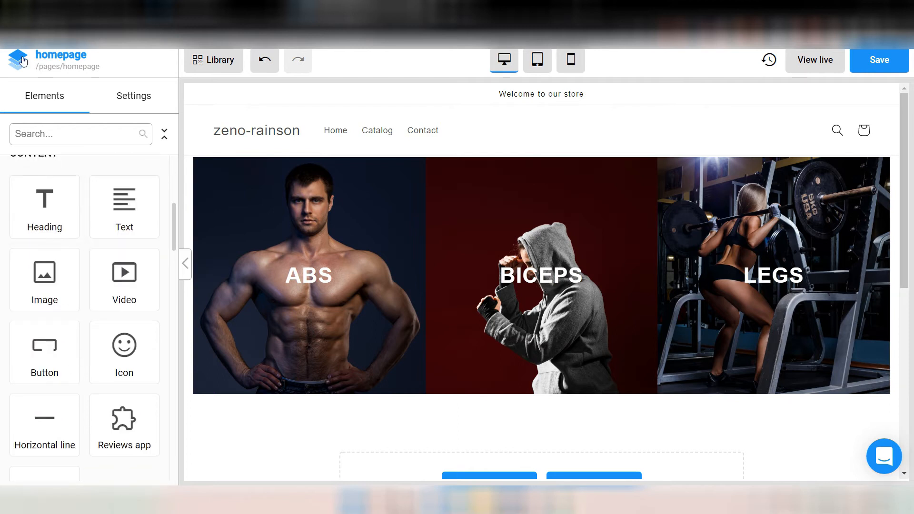
{"action": "scroll", "coordinate": [124, 301], "scroll_direction": "down", "scroll_amount": 2}
{"action": "scroll", "coordinate": [119, 303], "scroll_direction": "down", "scroll_amount": 6}
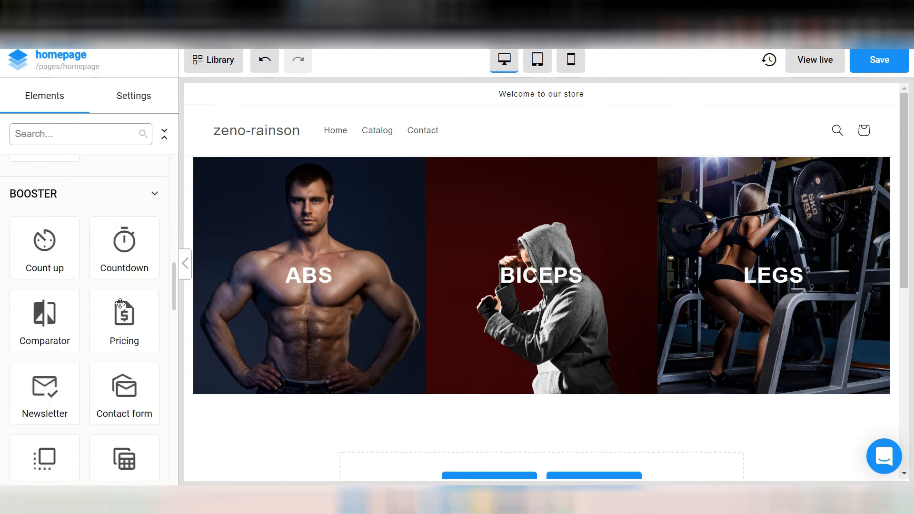
{"action": "scroll", "coordinate": [47, 240], "scroll_direction": "up", "scroll_amount": 6}
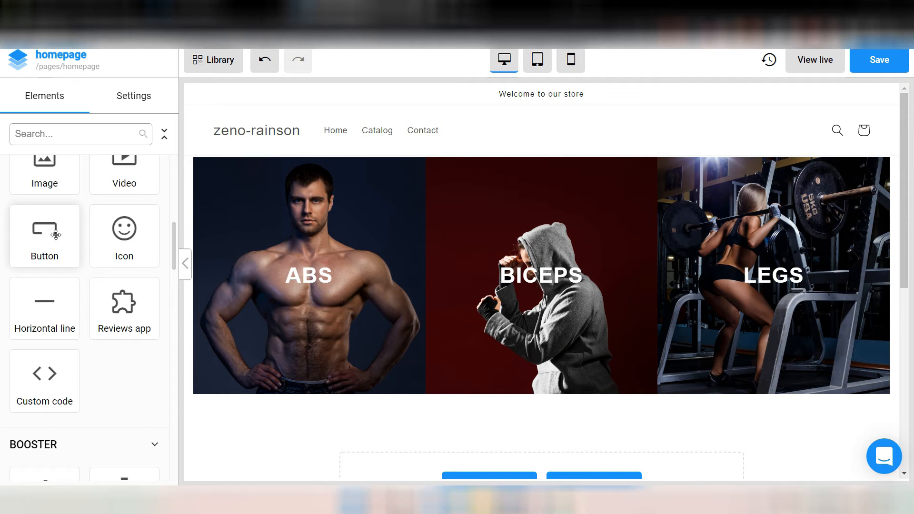
{"action": "left_click_drag", "start_coordinate": [56, 235], "coordinate": [307, 286]}
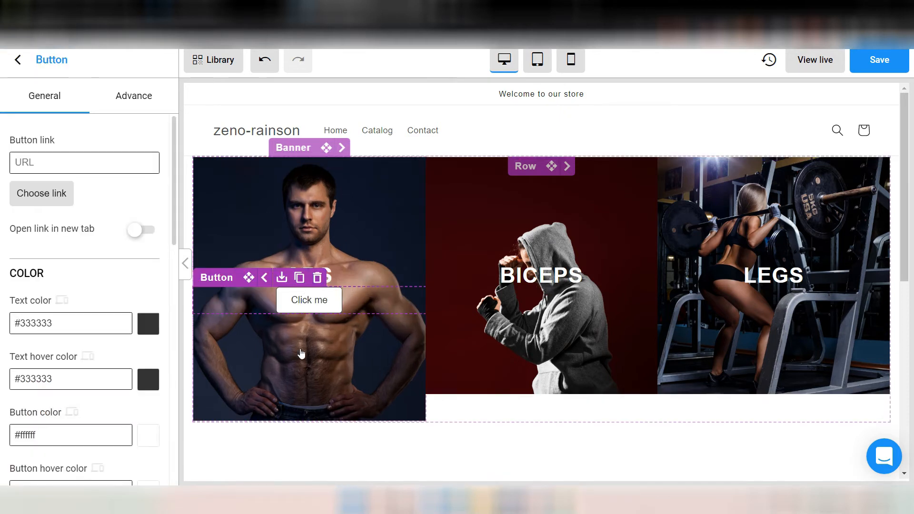
Step: Change the label of the ABS banner's button to SHOP NOW
{"action": "triple_click", "coordinate": [310, 299]}
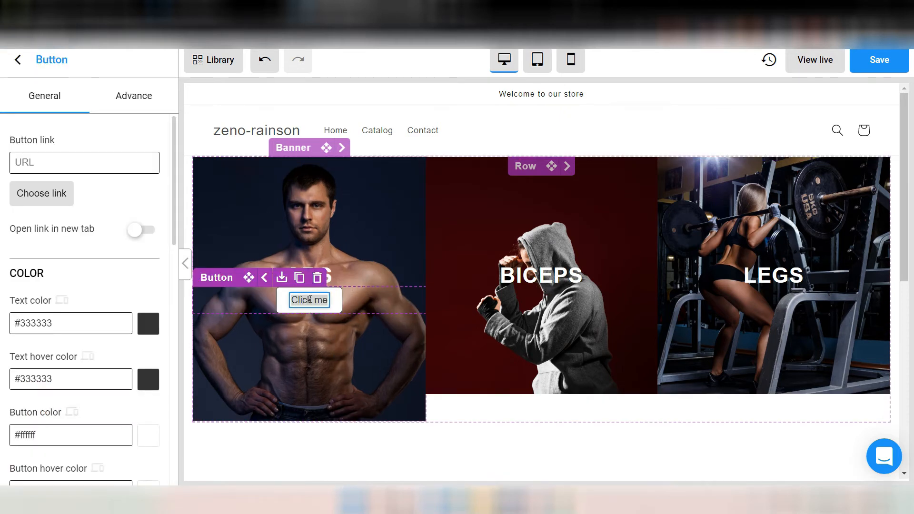
{"action": "type", "text": "sHO"}
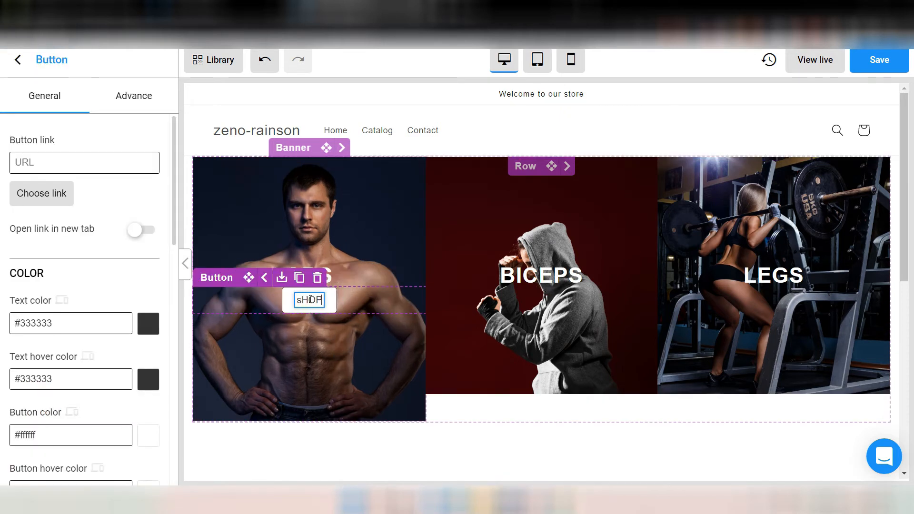
{"action": "key", "text": "ctrl+a"}
{"action": "key", "text": "BackSpace"}
{"action": "type", "text": "SHOP NOW"}
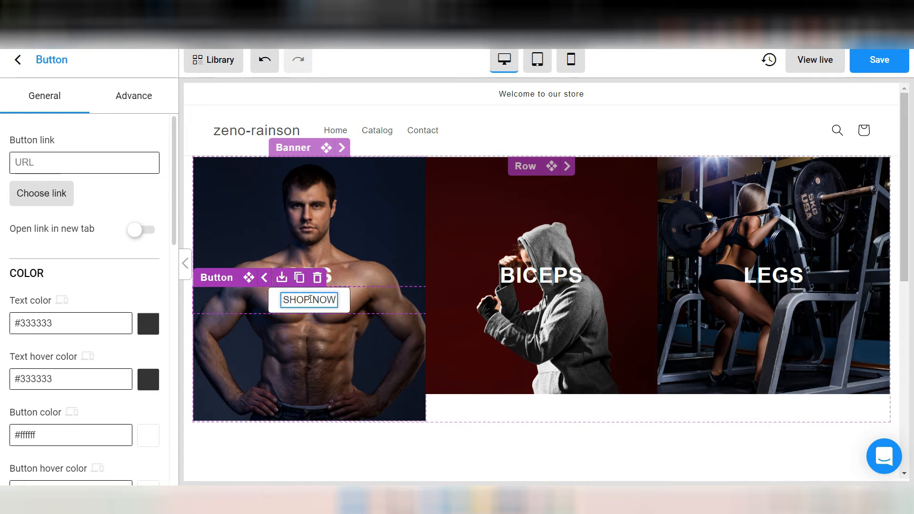
Step: Set the top margin of the ABS banner's SHOP NOW button to 10 px
{"action": "left_click", "coordinate": [361, 343]}
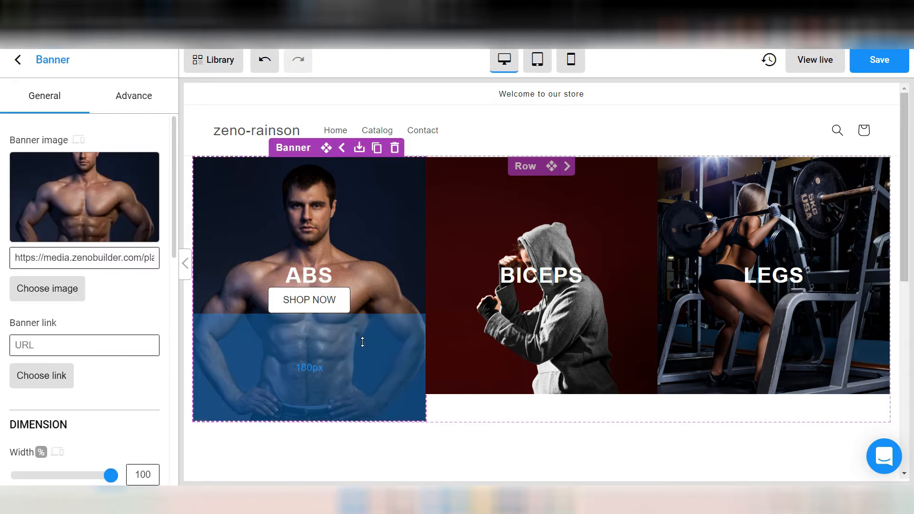
{"action": "left_click", "coordinate": [338, 300]}
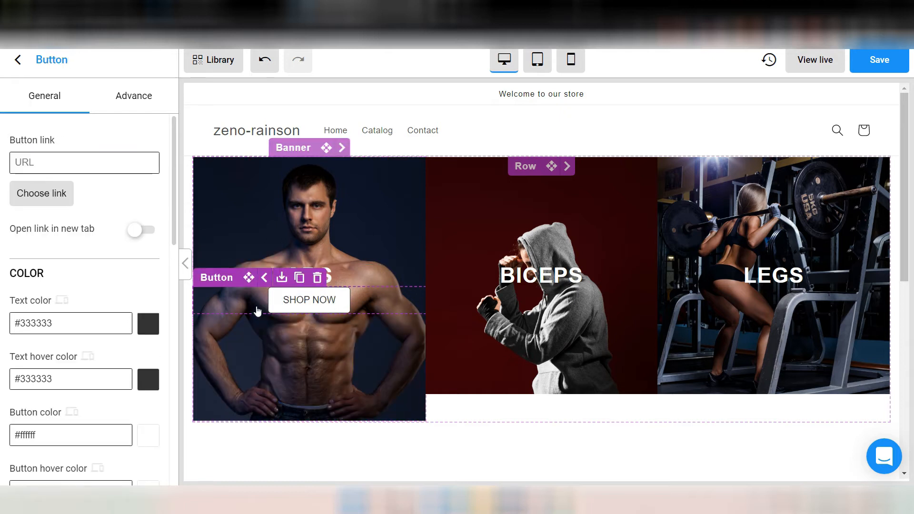
{"action": "scroll", "coordinate": [76, 357], "scroll_direction": "down", "scroll_amount": 10}
{"action": "scroll", "coordinate": [76, 358], "scroll_direction": "down", "scroll_amount": 3}
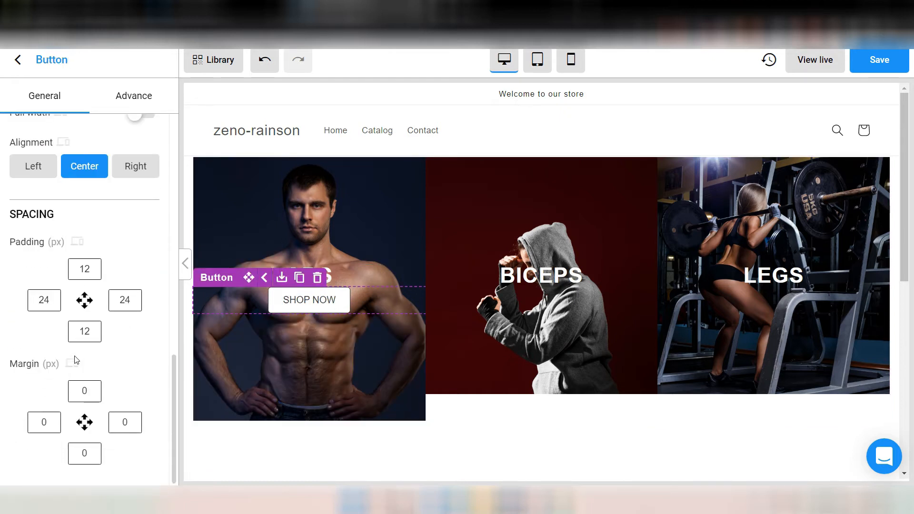
{"action": "left_click", "coordinate": [82, 391]}
{"action": "type", "text": "1"}
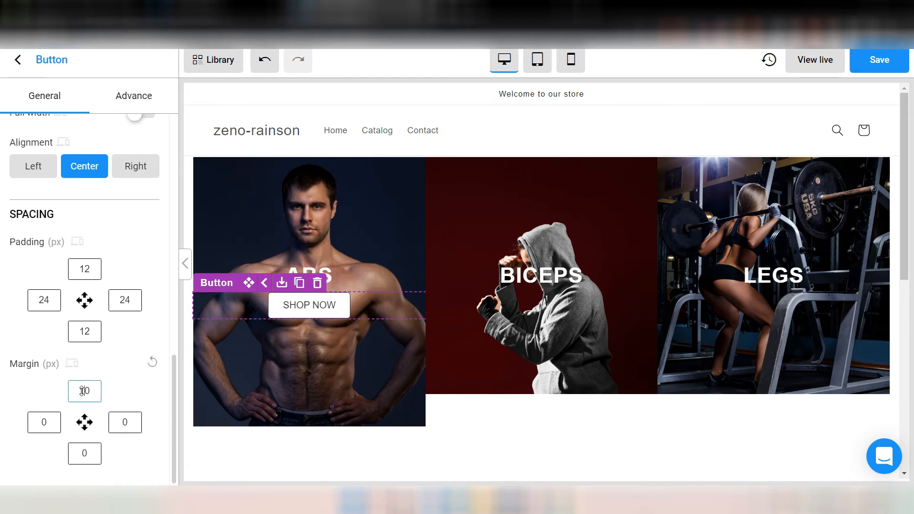
{"action": "left_click", "coordinate": [279, 415]}
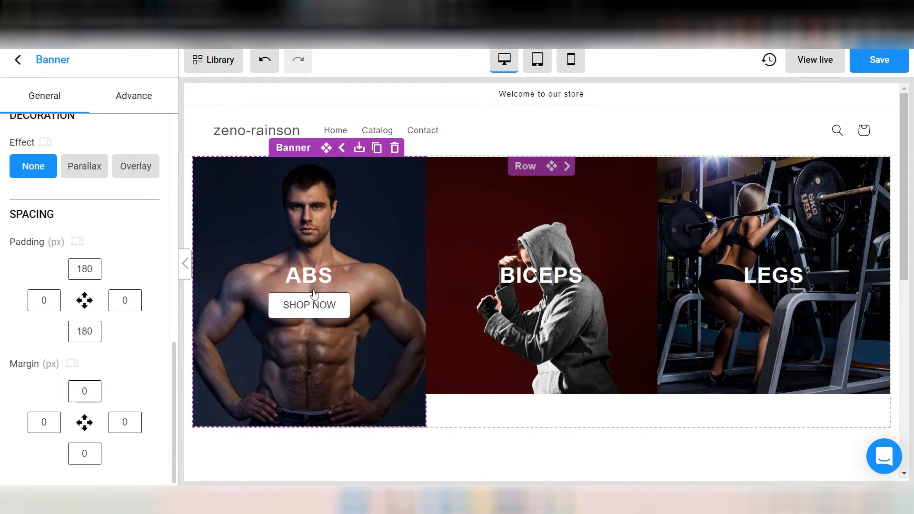
Step: Enable the box shadow on the ABS banner's SHOP NOW button
{"action": "left_click", "coordinate": [343, 311]}
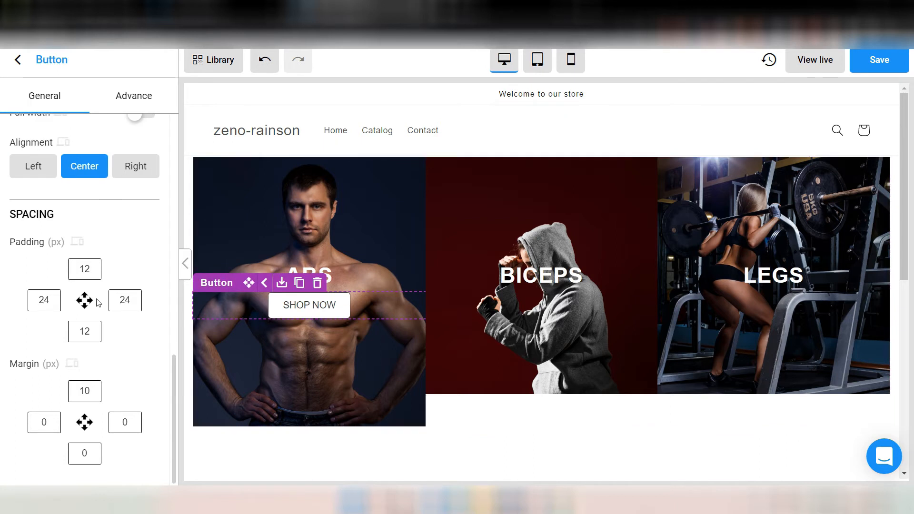
{"action": "scroll", "coordinate": [97, 303], "scroll_direction": "up", "scroll_amount": 7}
{"action": "scroll", "coordinate": [97, 303], "scroll_direction": "up", "scroll_amount": 3}
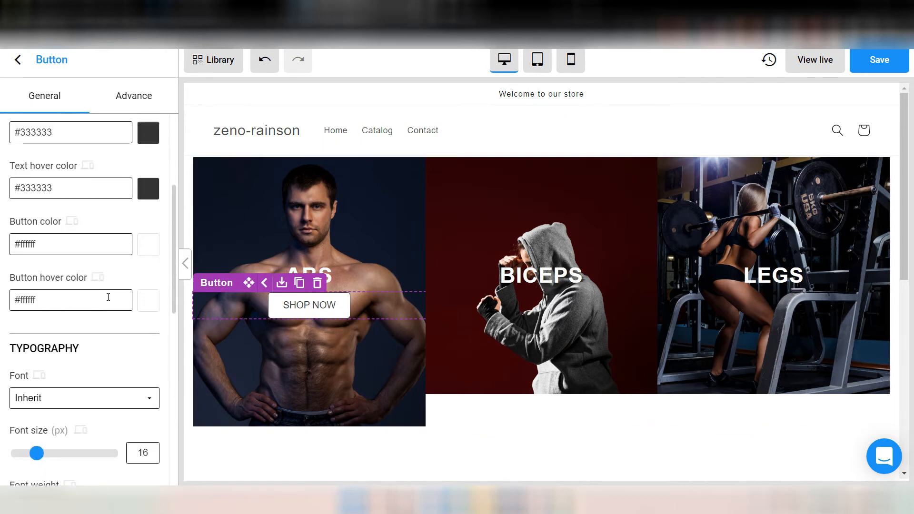
{"action": "left_click", "coordinate": [134, 96]}
{"action": "scroll", "coordinate": [120, 259], "scroll_direction": "down", "scroll_amount": 3}
{"action": "scroll", "coordinate": [121, 262], "scroll_direction": "down", "scroll_amount": 3}
{"action": "left_click", "coordinate": [138, 252]}
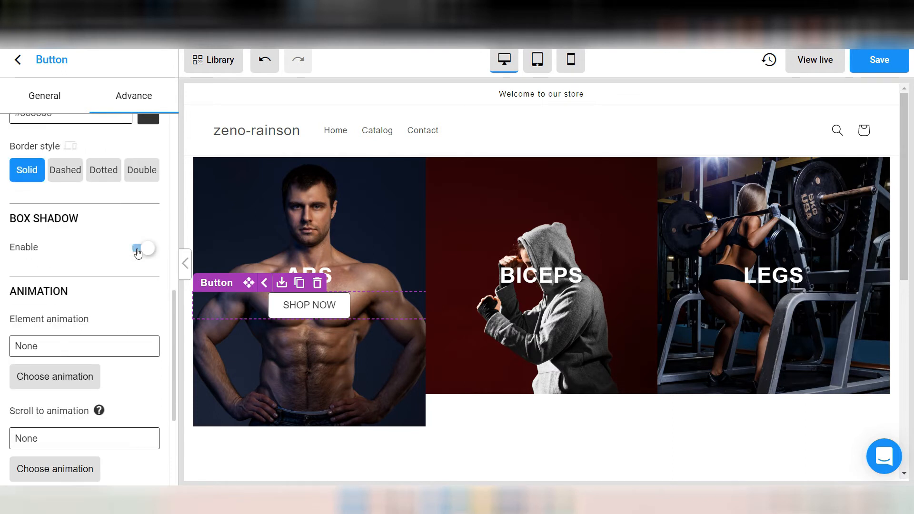
{"action": "scroll", "coordinate": [29, 307], "scroll_direction": "up", "scroll_amount": 1}
{"action": "scroll", "coordinate": [27, 307], "scroll_direction": "up", "scroll_amount": 8}
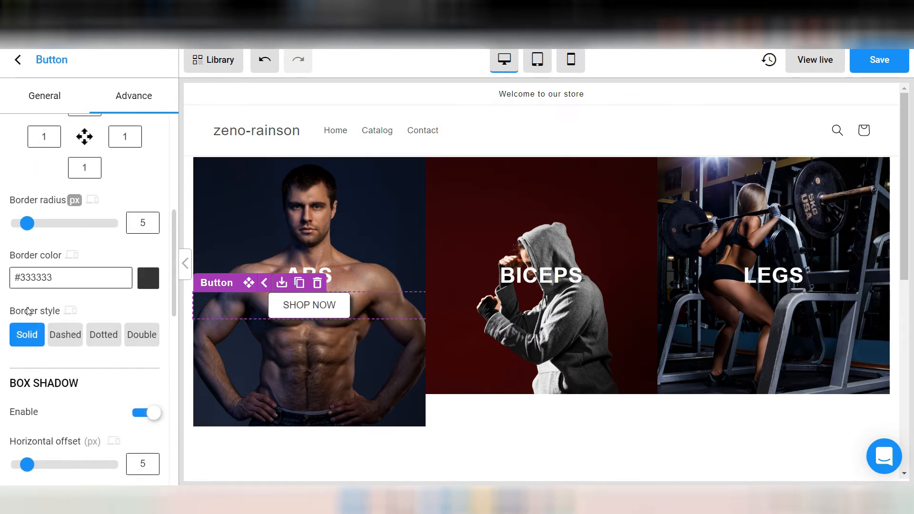
{"action": "left_click", "coordinate": [44, 96]}
Step: Duplicate the SHOP NOW button and place copies below the BICEPS and LEGS headings in their banners
{"action": "left_click", "coordinate": [299, 284]}
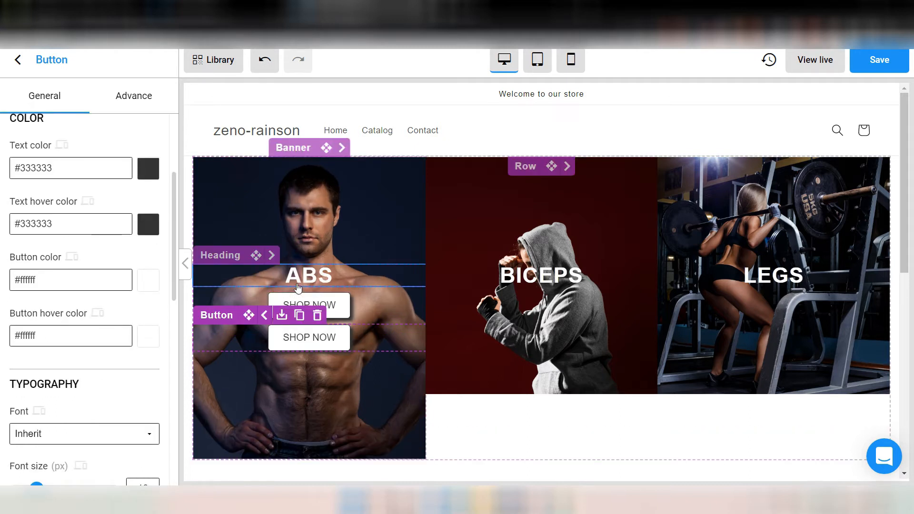
{"action": "left_click_drag", "start_coordinate": [248, 315], "coordinate": [482, 295]}
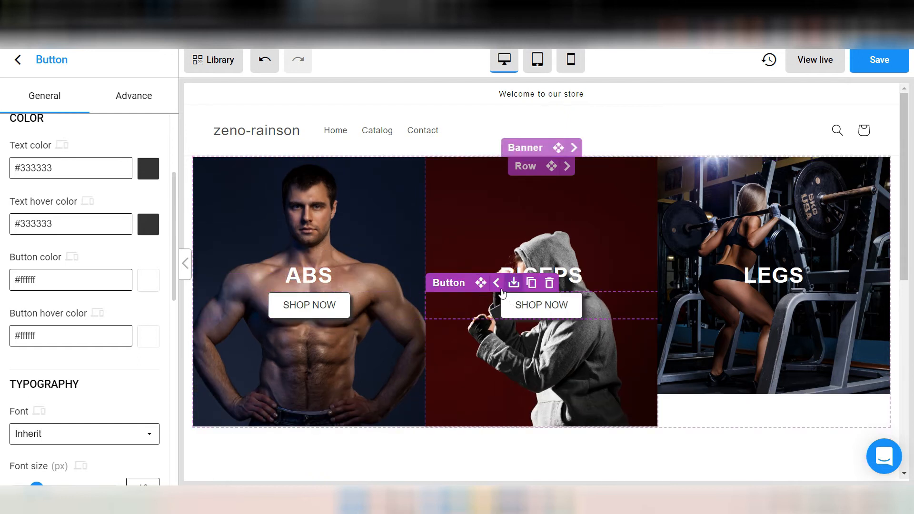
{"action": "left_click", "coordinate": [531, 283]}
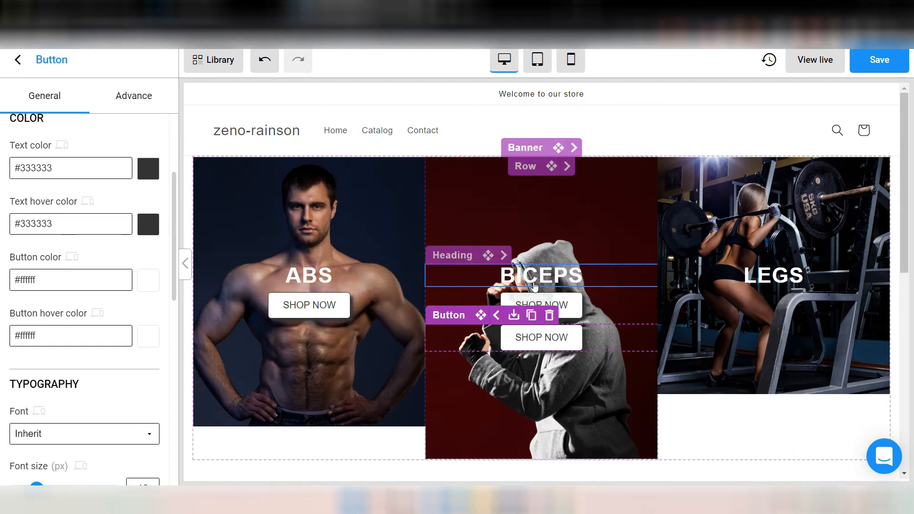
{"action": "left_click_drag", "start_coordinate": [480, 317], "coordinate": [767, 298]}
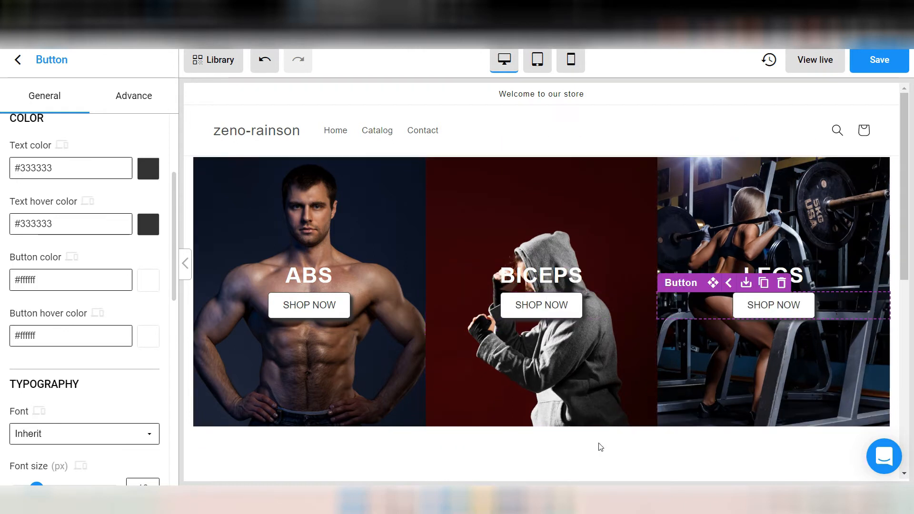
Step: Insert the Product 8 best sellers section from the library's Product category below the banner row
{"action": "scroll", "coordinate": [681, 371], "scroll_direction": "down", "scroll_amount": 3}
{"action": "left_click", "coordinate": [589, 348]}
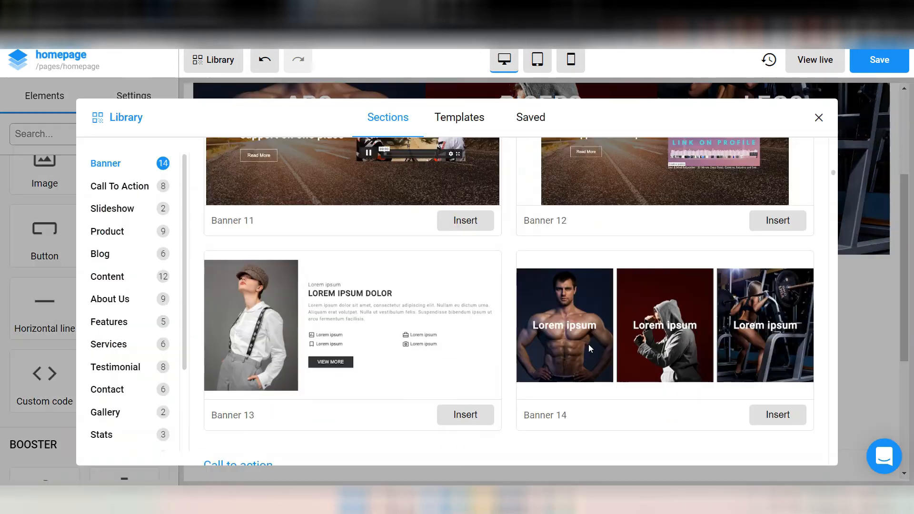
{"action": "scroll", "coordinate": [588, 345], "scroll_direction": "down", "scroll_amount": 4}
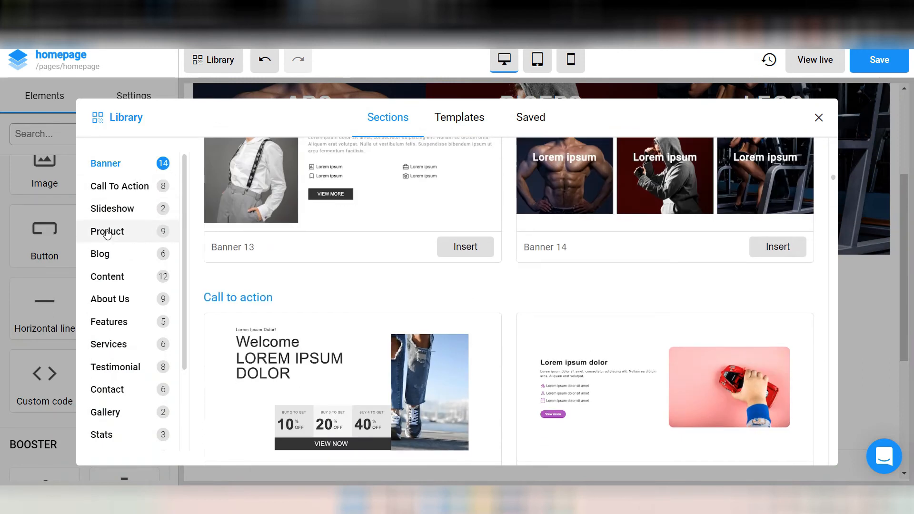
{"action": "left_click", "coordinate": [107, 233]}
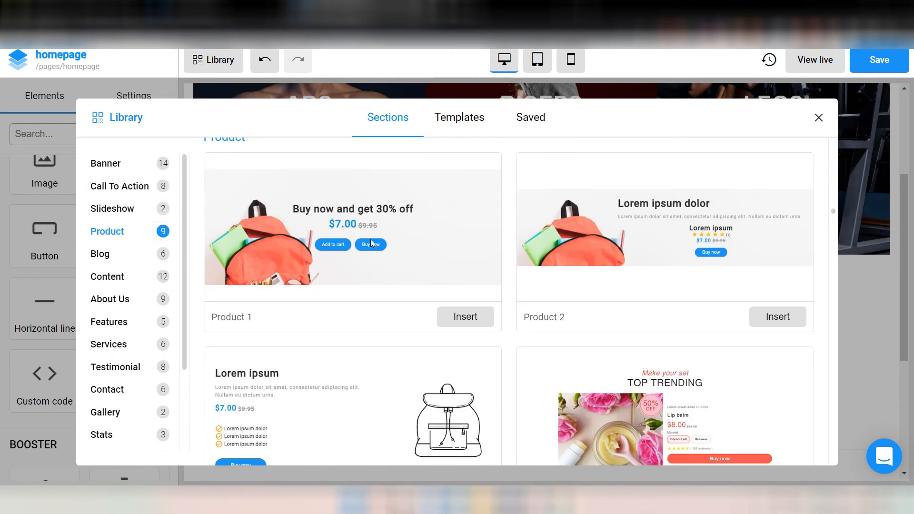
{"action": "scroll", "coordinate": [419, 249], "scroll_direction": "down", "scroll_amount": 10}
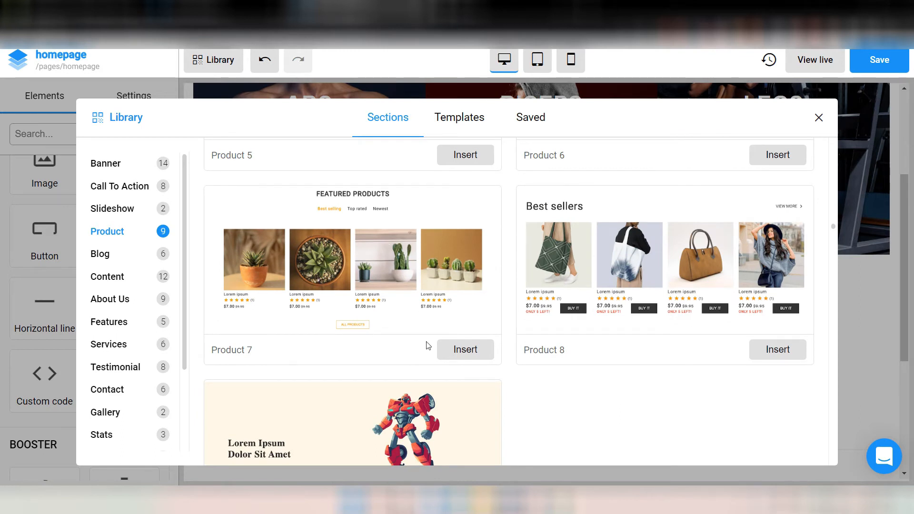
{"action": "left_click", "coordinate": [790, 352]}
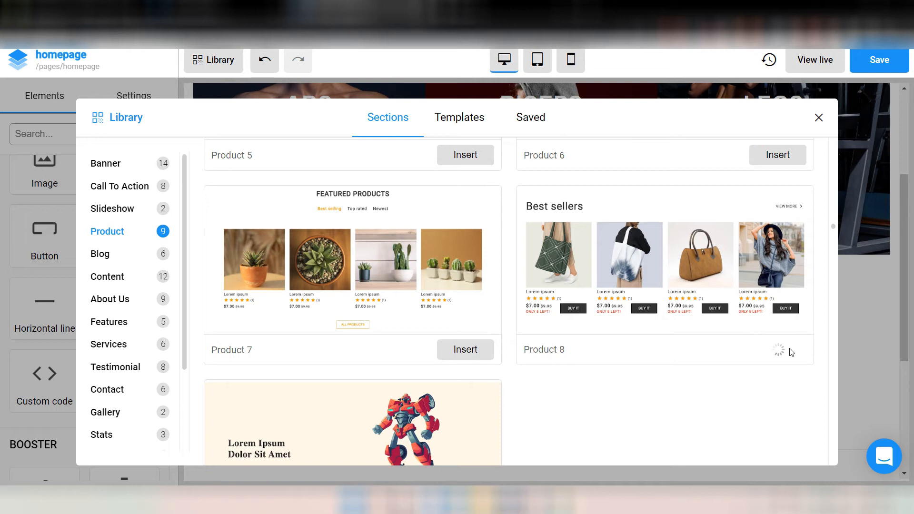
{"action": "scroll", "coordinate": [527, 409], "scroll_direction": "up", "scroll_amount": 2}
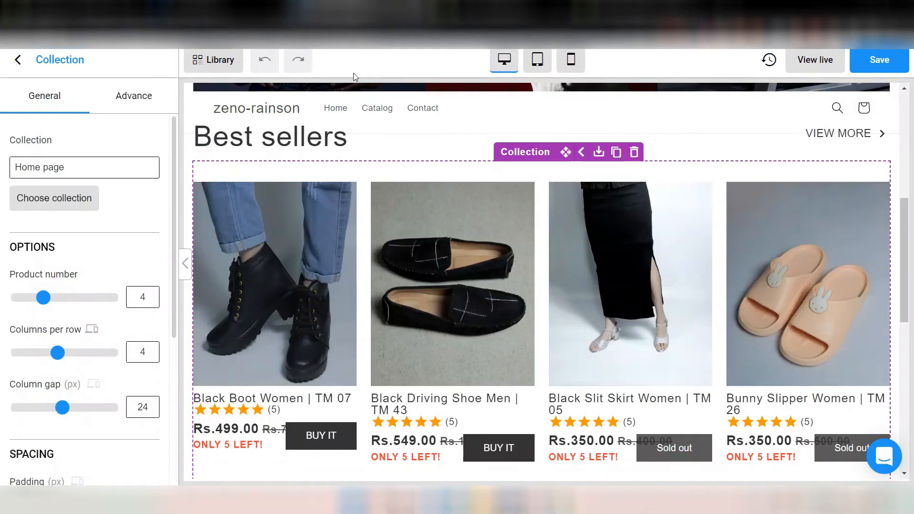
Step: Examine the Best sellers product collection and its layout beneath the banner row
{"action": "scroll", "coordinate": [419, 285], "scroll_direction": "down", "scroll_amount": 3}
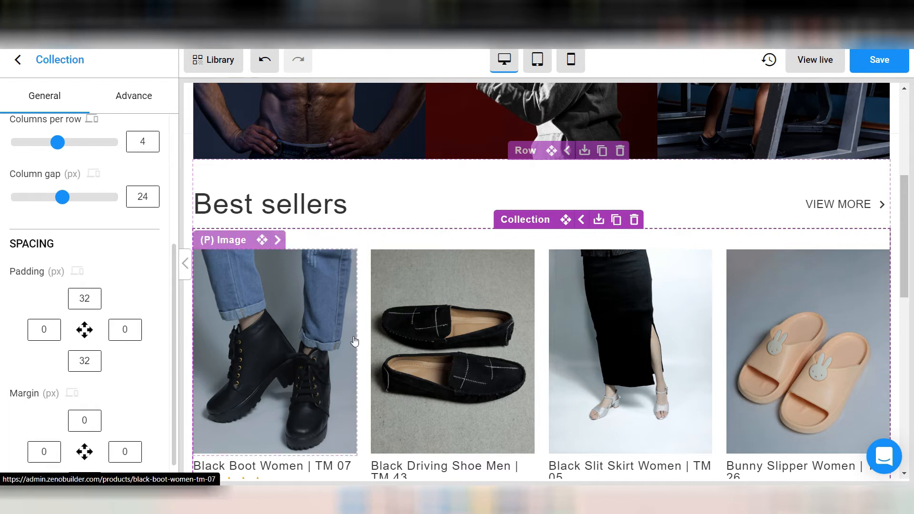
{"action": "scroll", "coordinate": [355, 340], "scroll_direction": "up", "scroll_amount": 5}
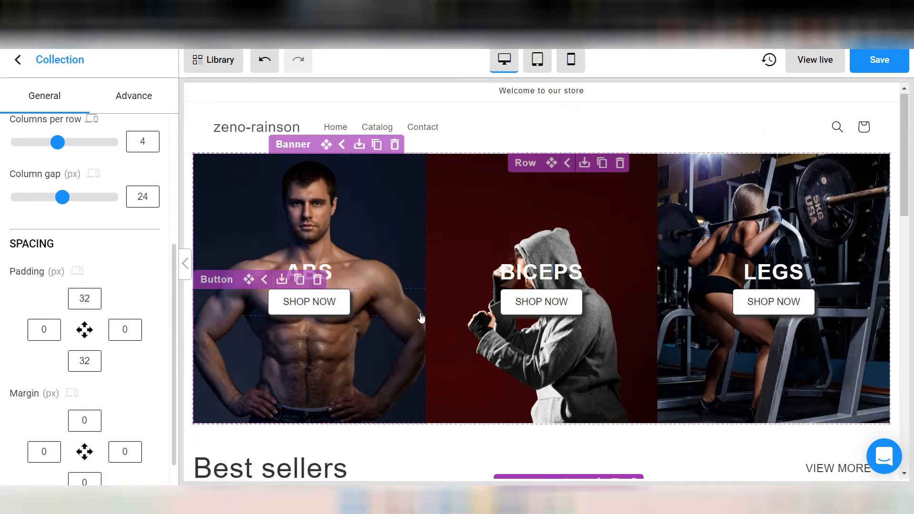
{"action": "scroll", "coordinate": [419, 295], "scroll_direction": "down", "scroll_amount": 3}
{"action": "scroll", "coordinate": [467, 306], "scroll_direction": "down", "scroll_amount": 4}
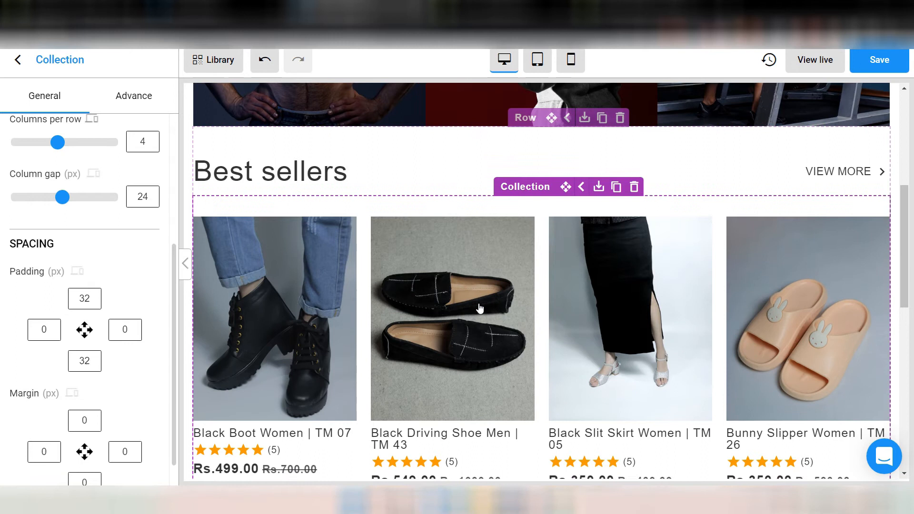
{"action": "scroll", "coordinate": [479, 307], "scroll_direction": "down", "scroll_amount": 3}
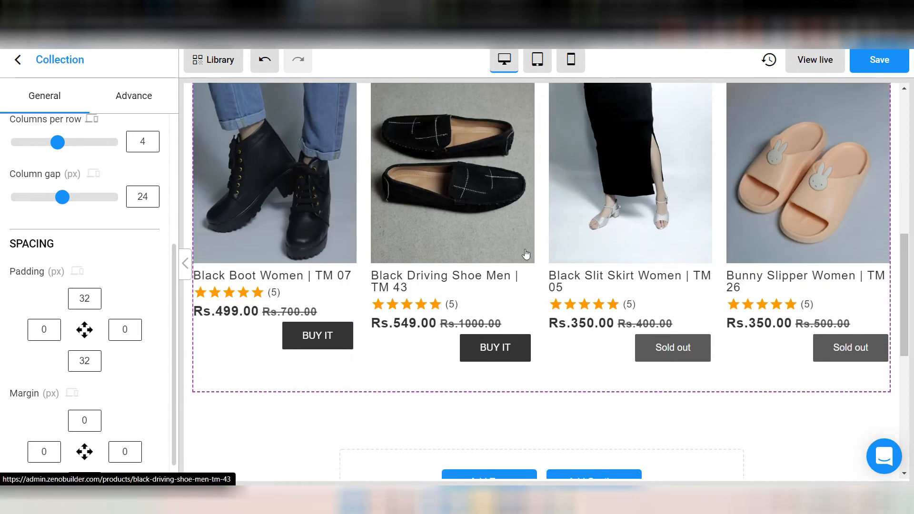
{"action": "scroll", "coordinate": [526, 255], "scroll_direction": "down", "scroll_amount": 3}
{"action": "scroll", "coordinate": [526, 255], "scroll_direction": "up", "scroll_amount": 6}
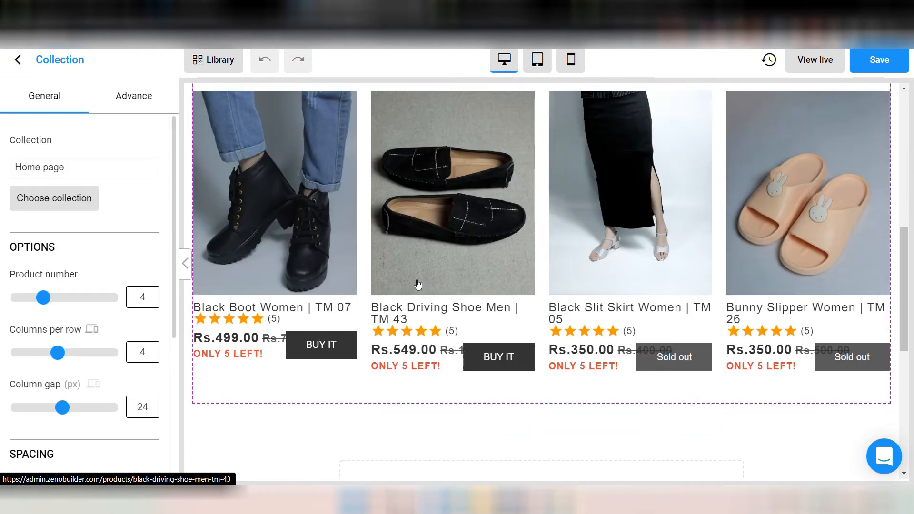
{"action": "scroll", "coordinate": [418, 287], "scroll_direction": "up", "scroll_amount": 4}
{"action": "scroll", "coordinate": [419, 286], "scroll_direction": "down", "scroll_amount": 1}
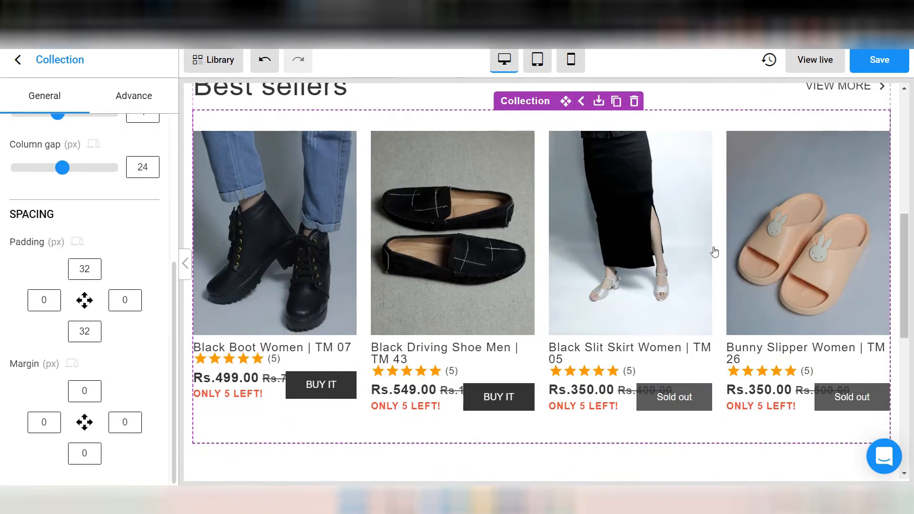
{"action": "scroll", "coordinate": [715, 252], "scroll_direction": "down", "scroll_amount": 2}
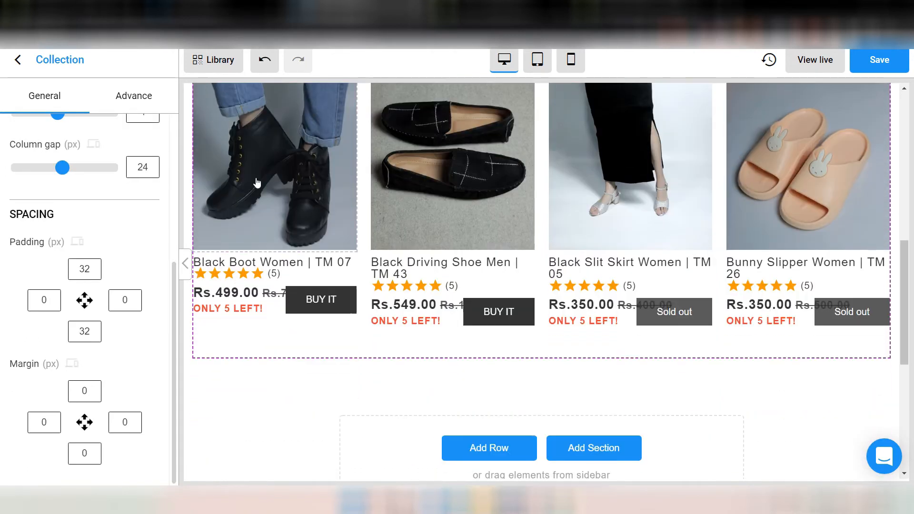
{"action": "scroll", "coordinate": [309, 253], "scroll_direction": "up", "scroll_amount": 2}
Step: Set the bottom margin of the product titles in the Best sellers collection to 10 px
{"action": "left_click", "coordinate": [310, 253]}
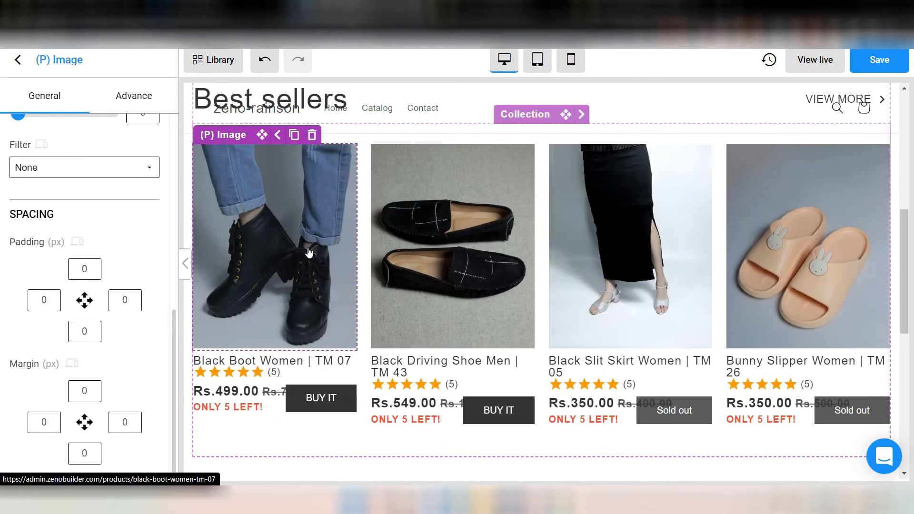
{"action": "scroll", "coordinate": [132, 235], "scroll_direction": "up", "scroll_amount": 6}
{"action": "scroll", "coordinate": [133, 236], "scroll_direction": "up", "scroll_amount": 1}
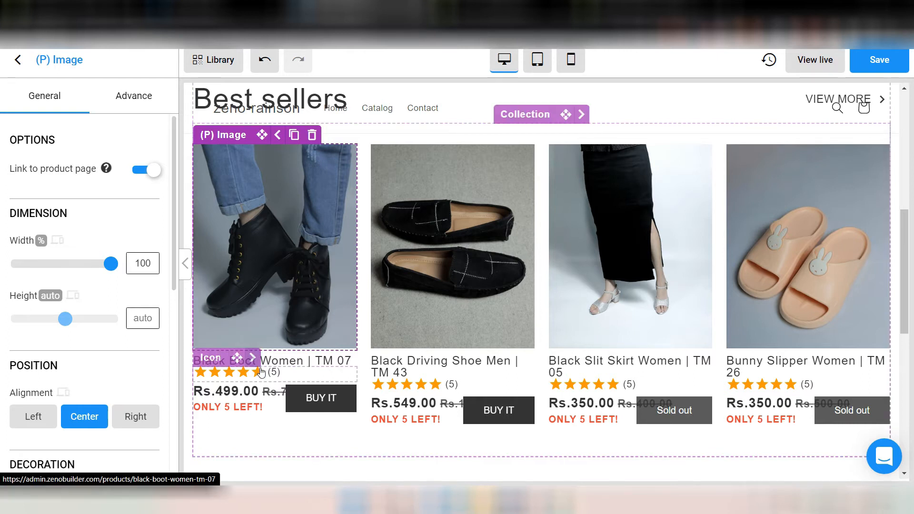
{"action": "left_click", "coordinate": [282, 362]}
{"action": "left_click", "coordinate": [330, 373]}
{"action": "left_click", "coordinate": [330, 364]}
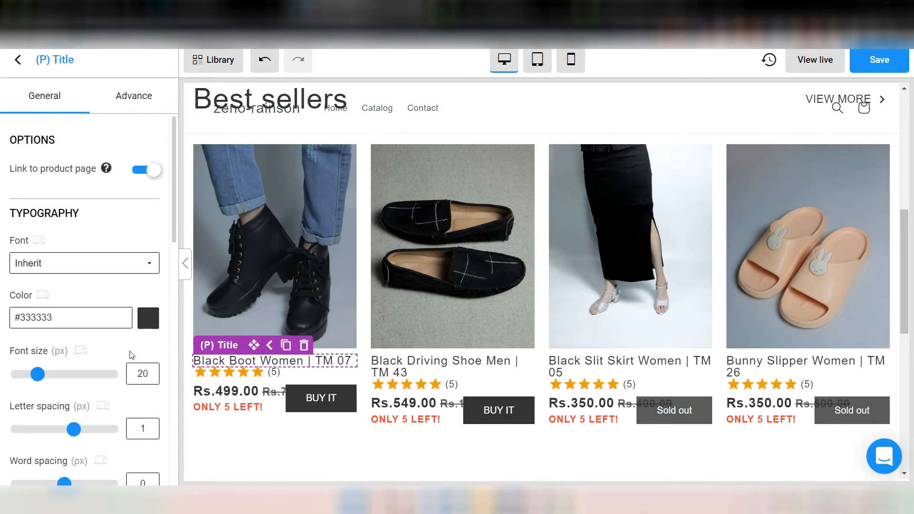
{"action": "scroll", "coordinate": [132, 355], "scroll_direction": "down", "scroll_amount": 3}
{"action": "scroll", "coordinate": [131, 354], "scroll_direction": "down", "scroll_amount": 10}
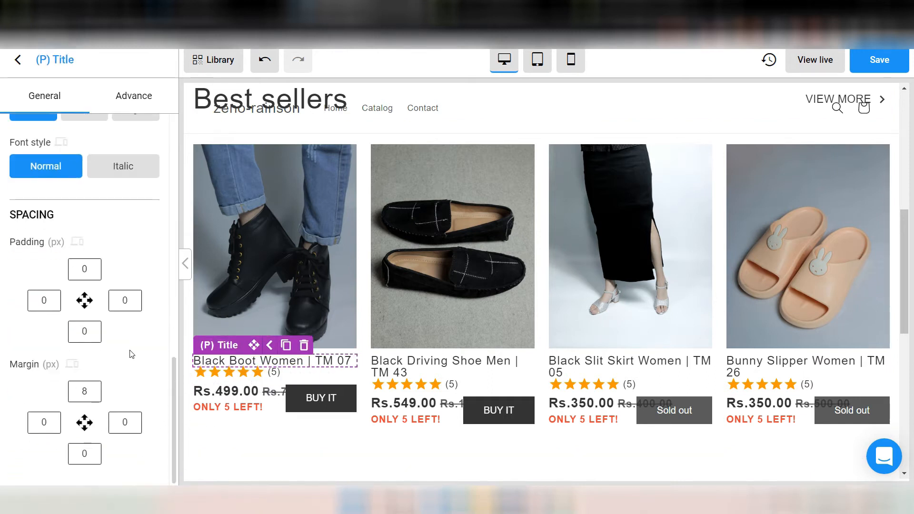
{"action": "left_click", "coordinate": [82, 455]}
{"action": "type", "text": "1"}
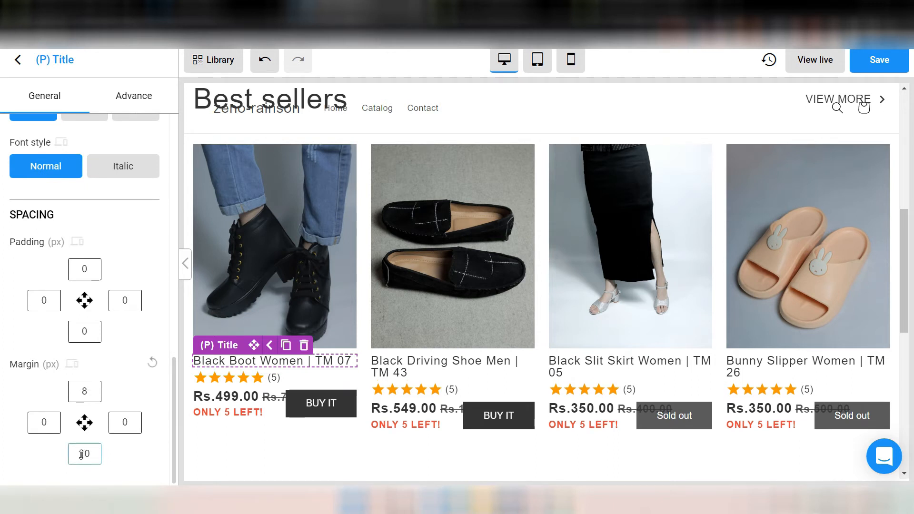
Step: Set the top margin of the BUY IT cart buttons in the Best sellers collection to 30 px
{"action": "left_click", "coordinate": [312, 407]}
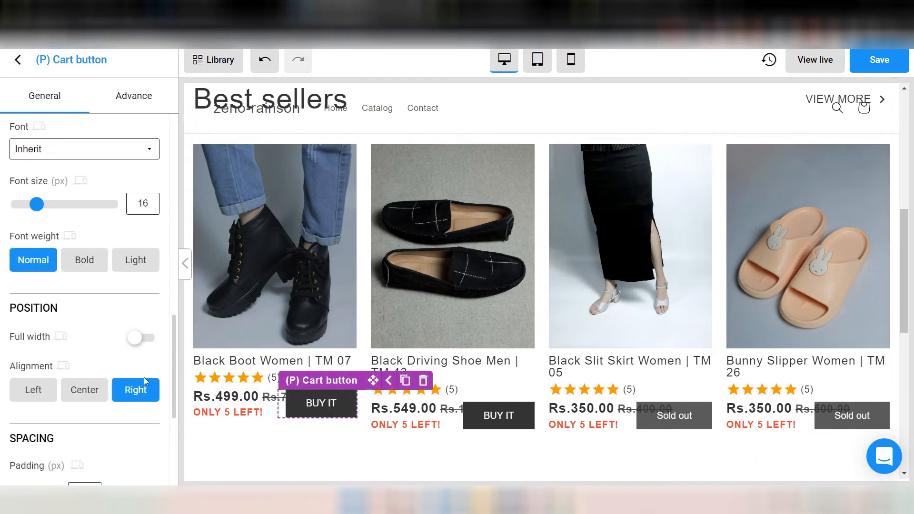
{"action": "scroll", "coordinate": [143, 379], "scroll_direction": "down", "scroll_amount": 4}
{"action": "left_click", "coordinate": [79, 392]}
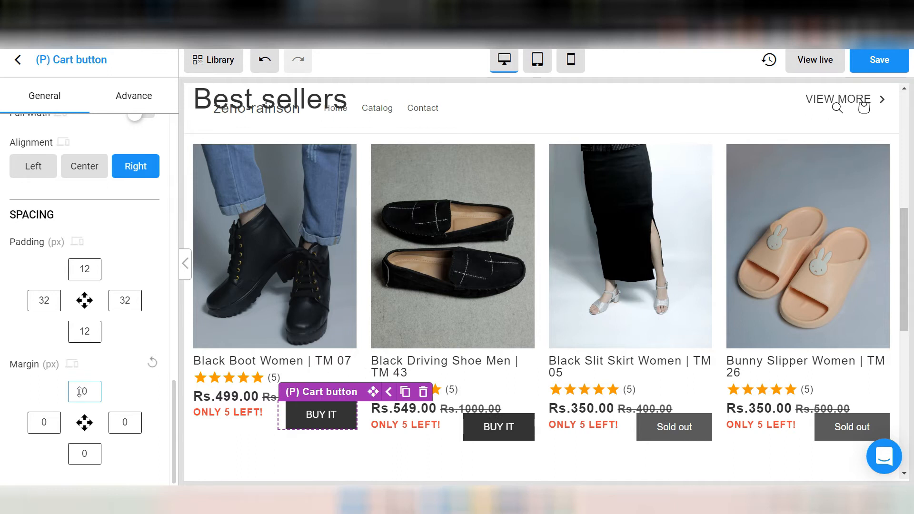
{"action": "key", "text": "BackSpace"}
{"action": "type", "text": "3"}
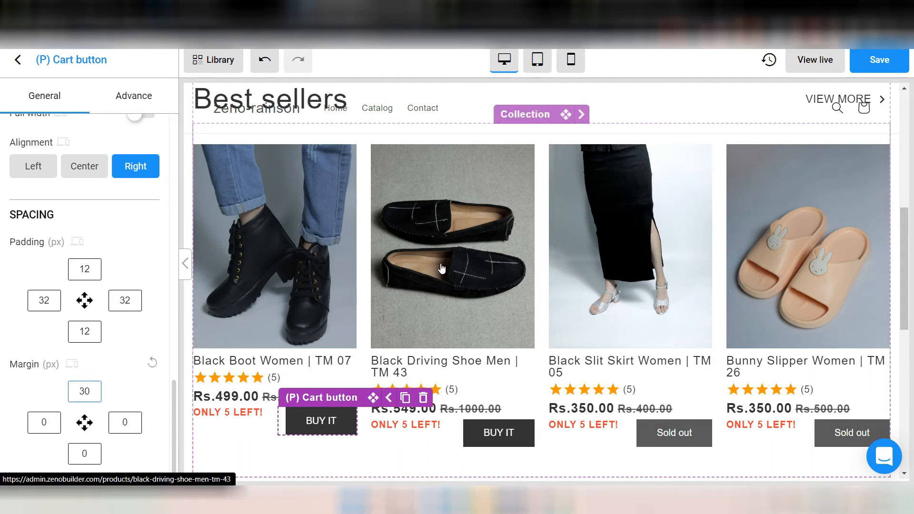
{"action": "left_click", "coordinate": [302, 425]}
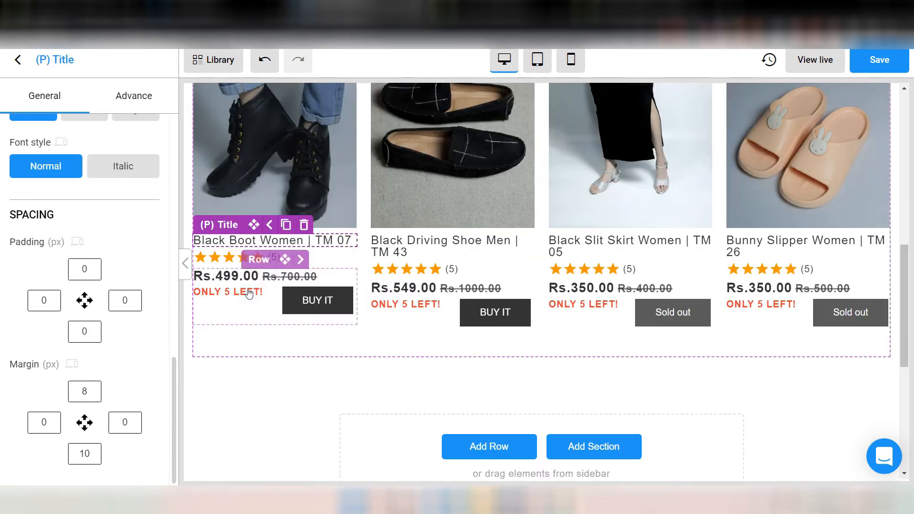
Step: Delete the ONLY 5 LEFT! text from the product cards in the Best sellers collection
{"action": "left_click", "coordinate": [244, 292]}
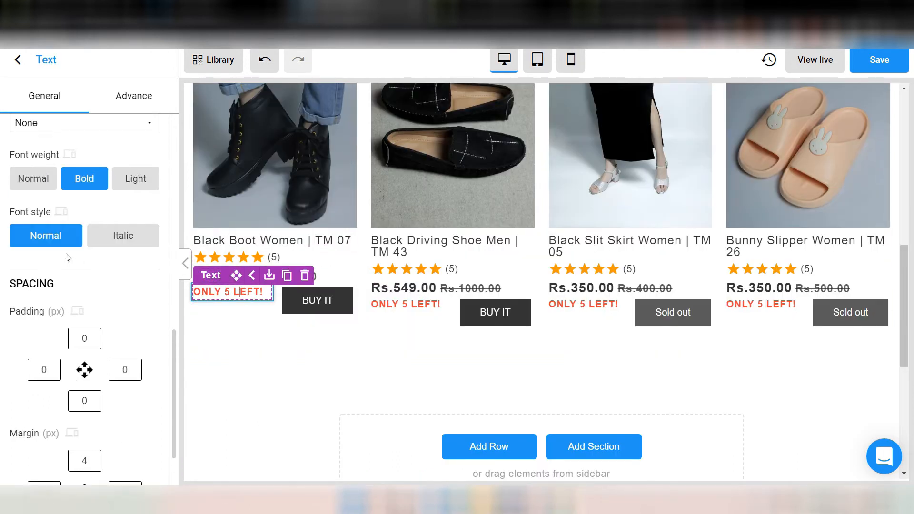
{"action": "left_click", "coordinate": [305, 275]}
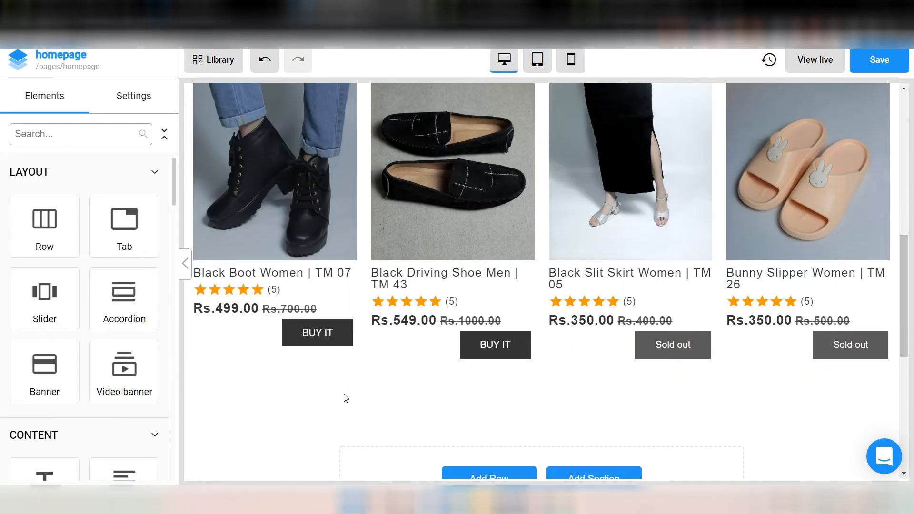
Step: Round the corners of the Best sellers cart buttons with a border radius of about 2 px
{"action": "left_click", "coordinate": [318, 332]}
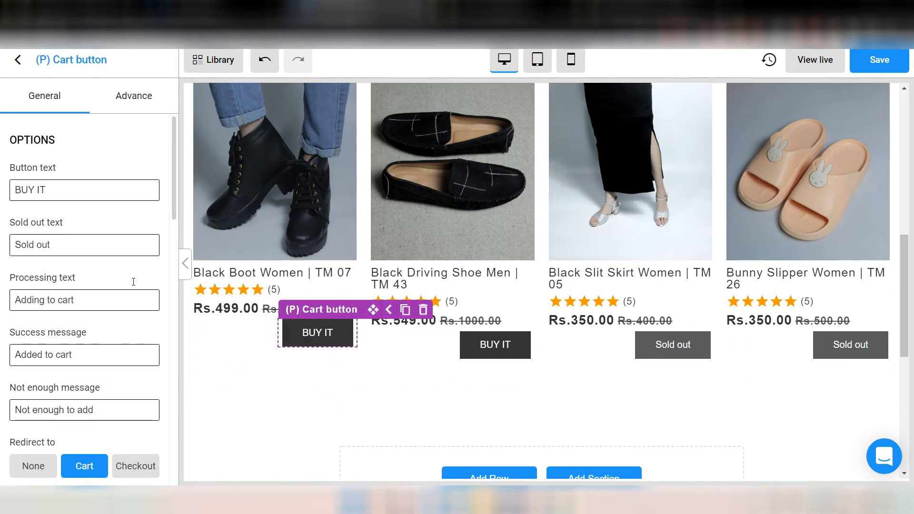
{"action": "left_click", "coordinate": [131, 96]}
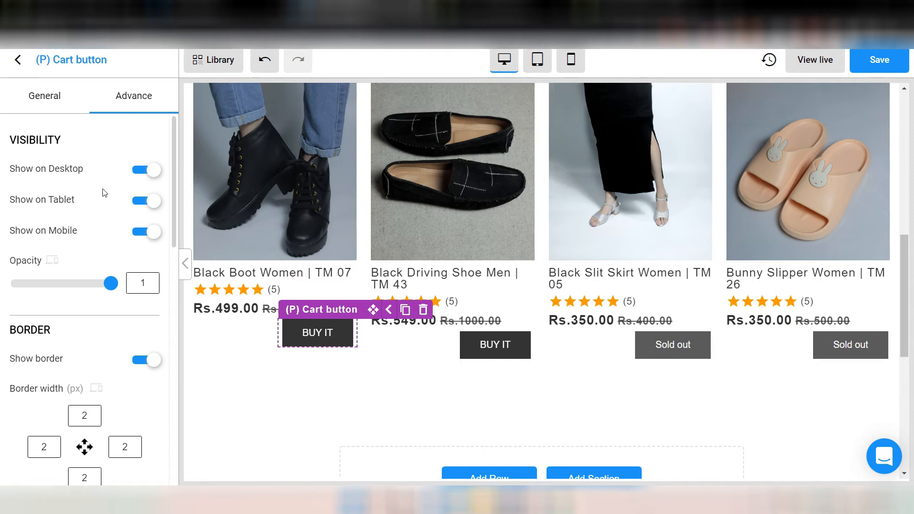
{"action": "scroll", "coordinate": [105, 192], "scroll_direction": "down", "scroll_amount": 2}
{"action": "left_click", "coordinate": [42, 329]}
{"action": "scroll", "coordinate": [47, 403], "scroll_direction": "down", "scroll_amount": 2}
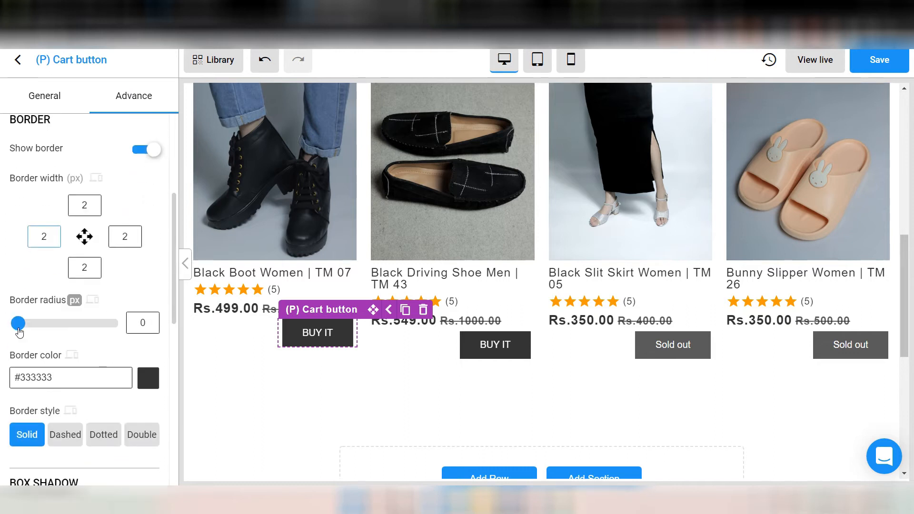
{"action": "mouse_move", "coordinate": [19, 329]}
{"action": "left_mouse_down"}
{"action": "mouse_move", "coordinate": [126, 331]}
{"action": "mouse_move", "coordinate": [31, 332]}
{"action": "left_mouse_up"}
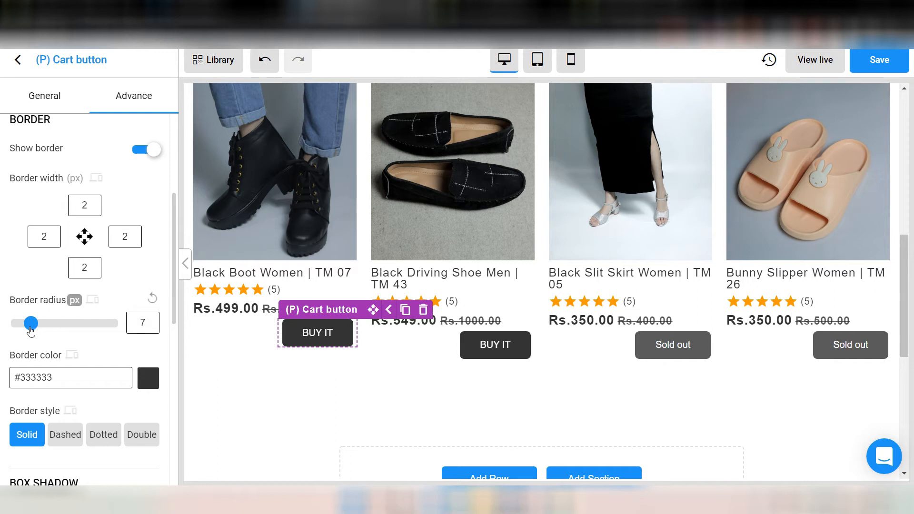
{"action": "left_click_drag", "start_coordinate": [31, 332], "coordinate": [23, 332]}
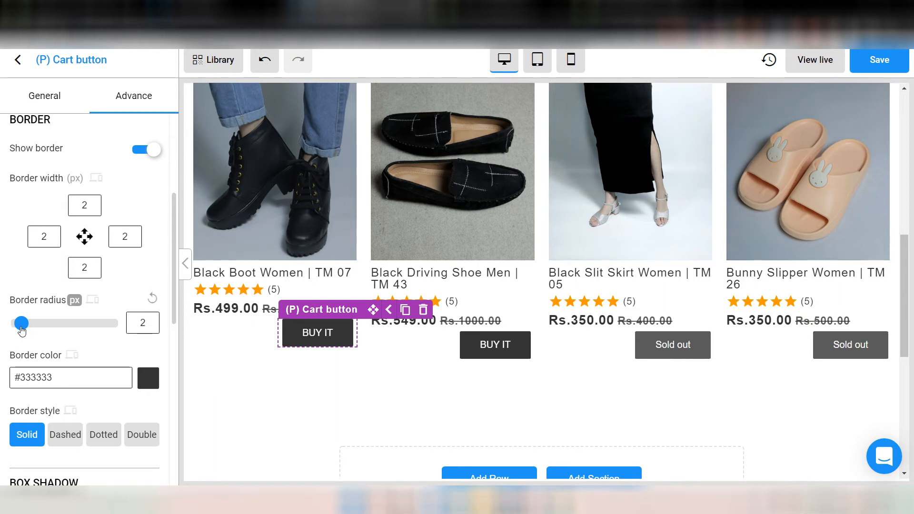
{"action": "left_click_drag", "start_coordinate": [22, 331], "coordinate": [23, 331]}
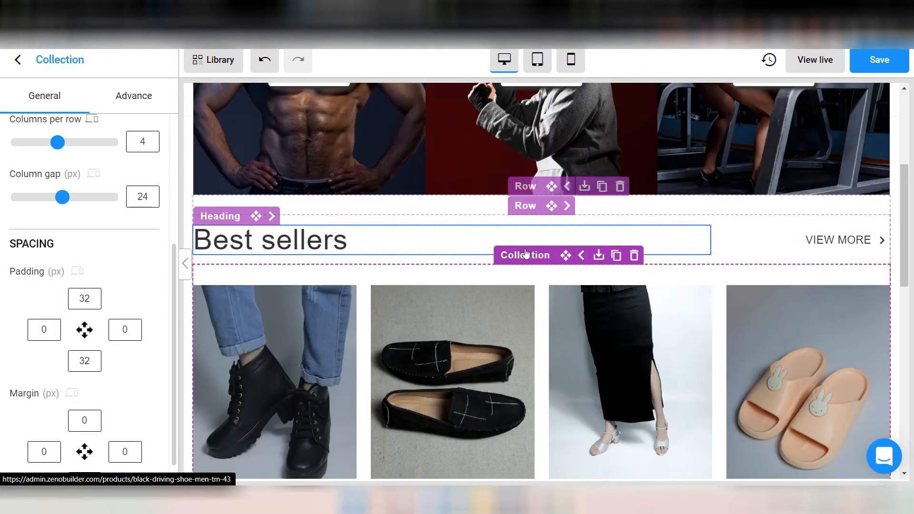
Step: Insert the Testimonial 3 section from the library's Testimonial category below the Best sellers collection
{"action": "scroll", "coordinate": [526, 254], "scroll_direction": "down", "scroll_amount": 6}
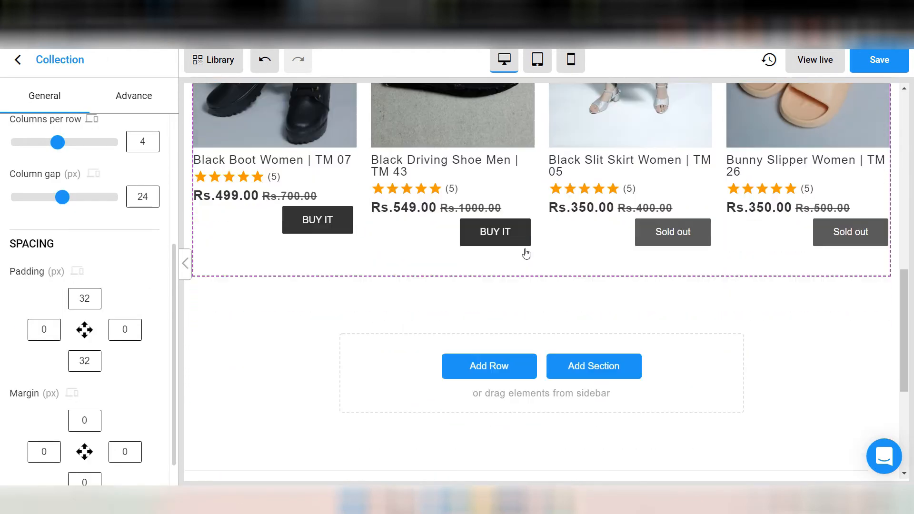
{"action": "left_click", "coordinate": [610, 368]}
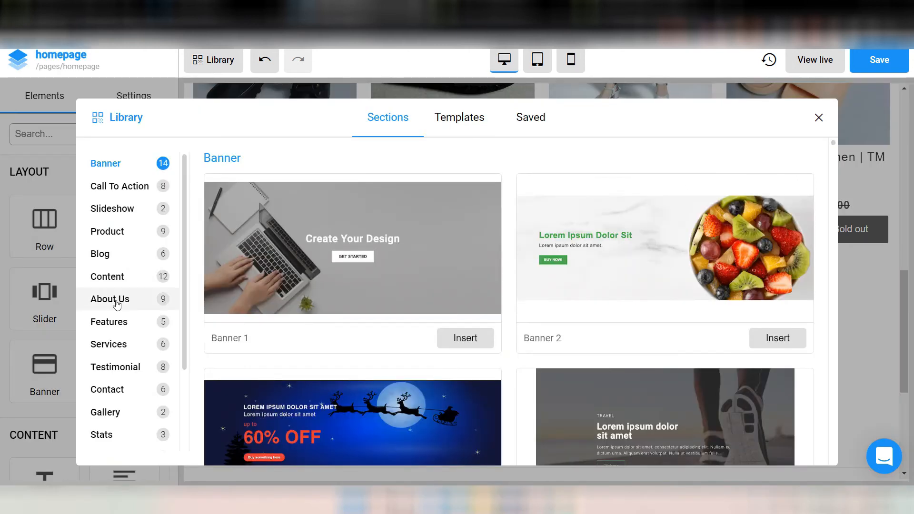
{"action": "left_click", "coordinate": [113, 367]}
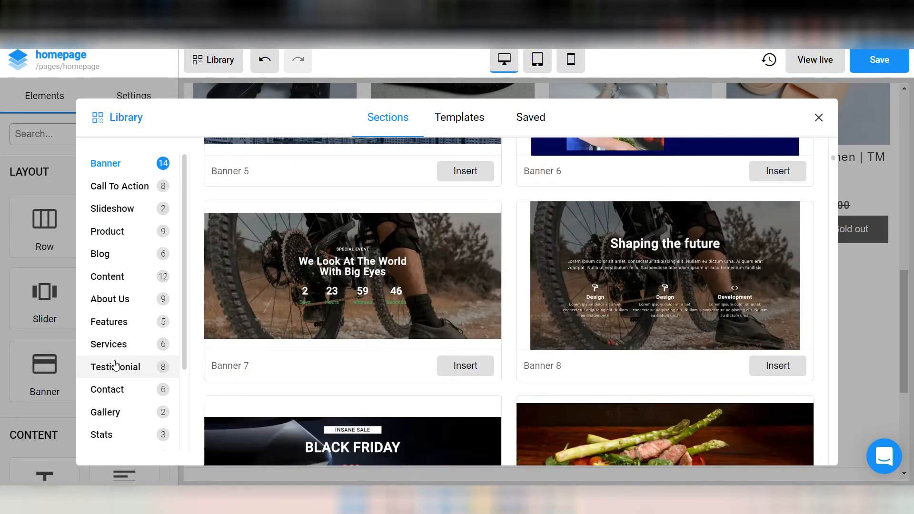
{"action": "scroll", "coordinate": [363, 364], "scroll_direction": "down", "scroll_amount": 1}
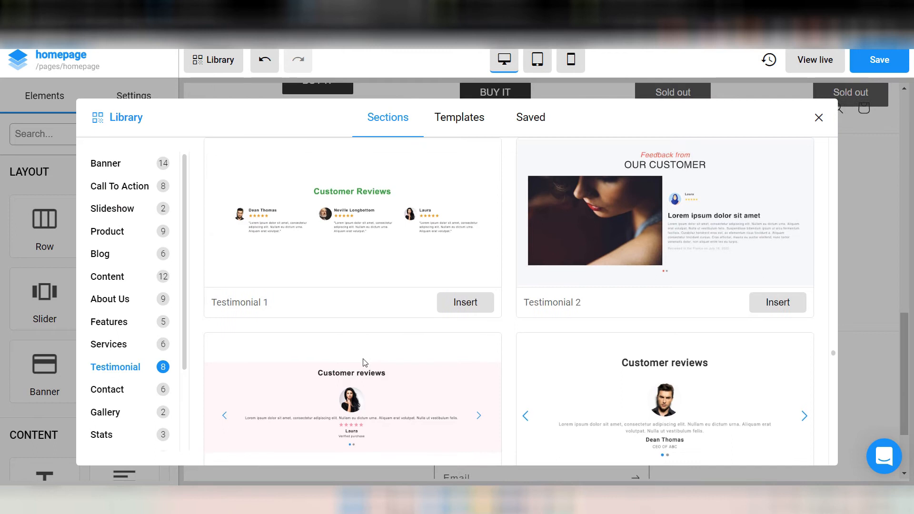
{"action": "scroll", "coordinate": [365, 363], "scroll_direction": "down", "scroll_amount": 2}
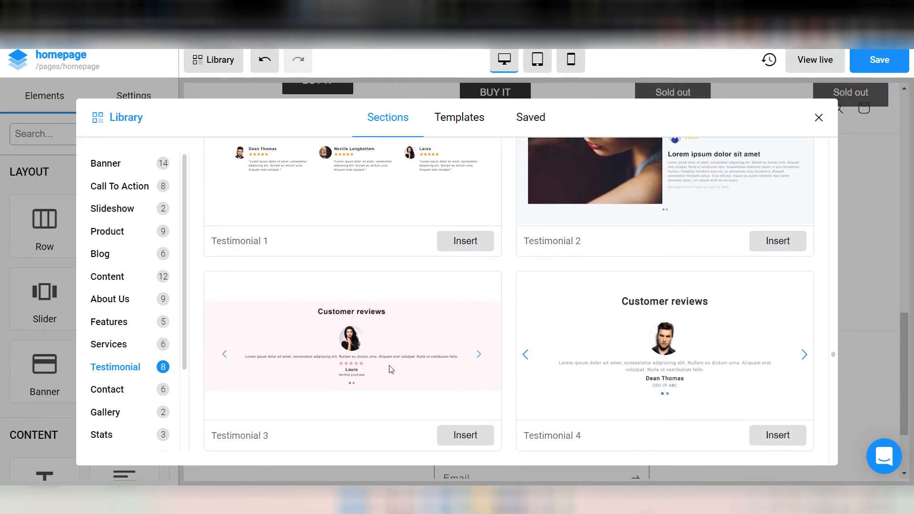
{"action": "left_click", "coordinate": [454, 438]}
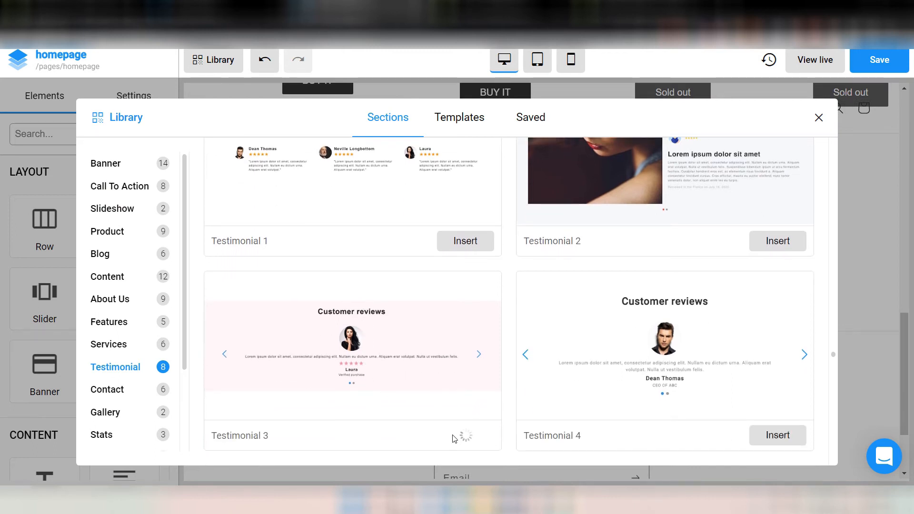
Step: Replace the star rating icon on the displayed Customer reviews slide with the filled heart icon named favorite
{"action": "left_click", "coordinate": [500, 298]}
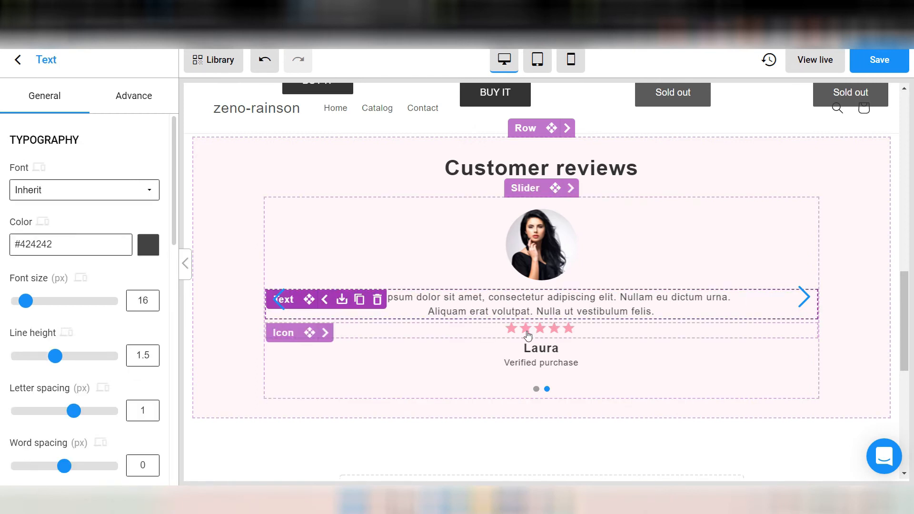
{"action": "left_click", "coordinate": [528, 336]}
{"action": "scroll", "coordinate": [67, 267], "scroll_direction": "down", "scroll_amount": 3}
{"action": "scroll", "coordinate": [68, 268], "scroll_direction": "up", "scroll_amount": 1}
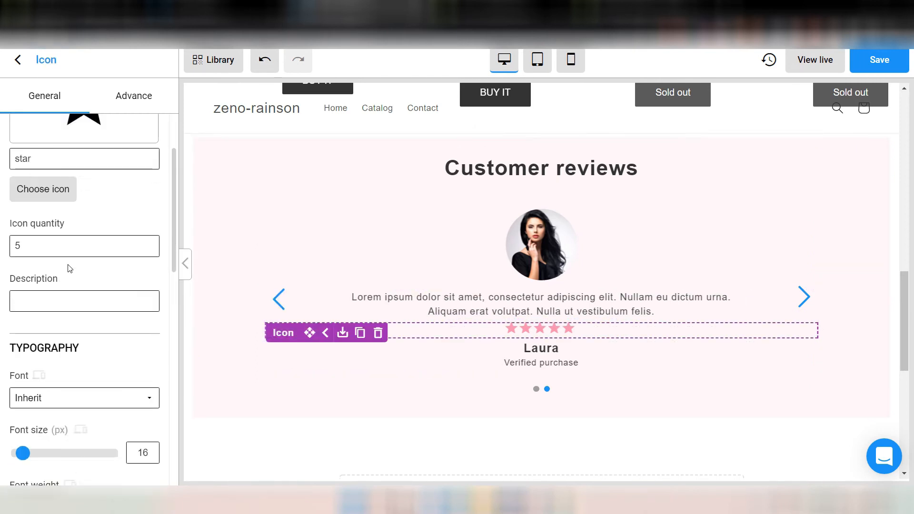
{"action": "scroll", "coordinate": [68, 268], "scroll_direction": "up", "scroll_amount": 2}
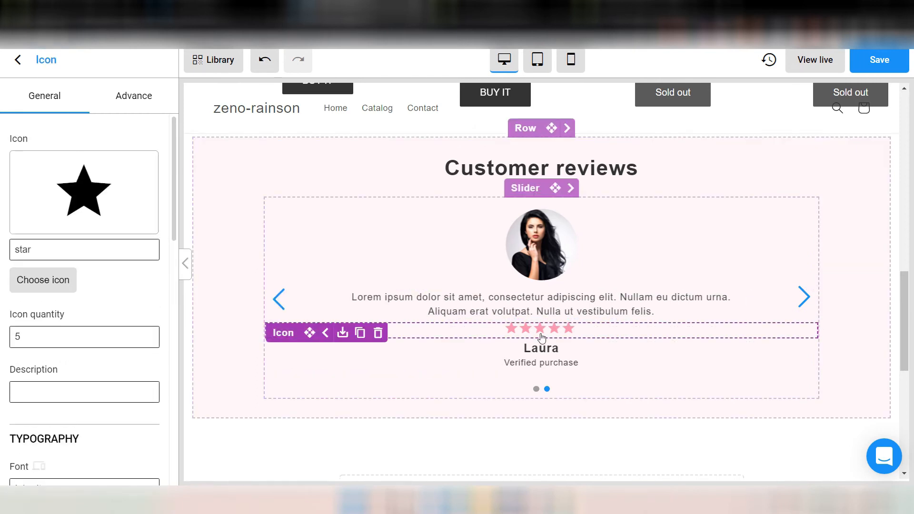
{"action": "left_click", "coordinate": [31, 290]}
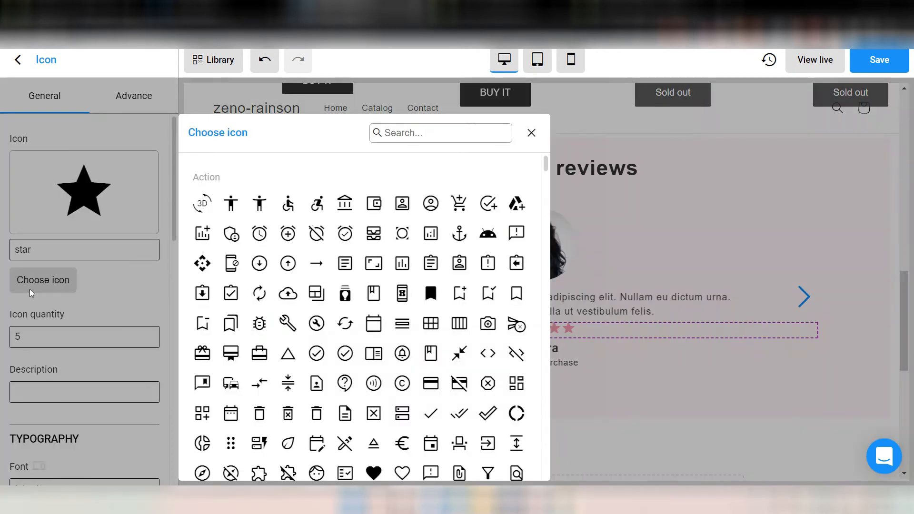
{"action": "scroll", "coordinate": [327, 337], "scroll_direction": "down", "scroll_amount": 3}
{"action": "scroll", "coordinate": [326, 336], "scroll_direction": "down", "scroll_amount": 3}
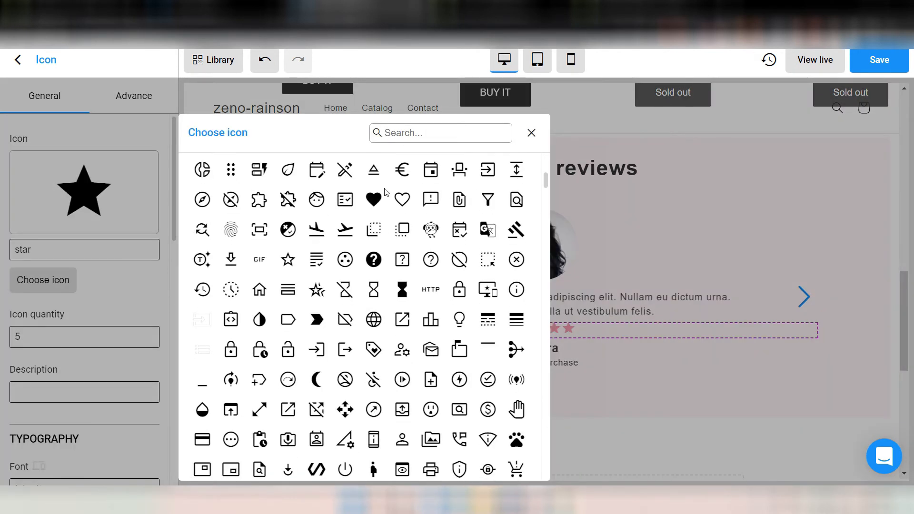
{"action": "left_click", "coordinate": [374, 199]}
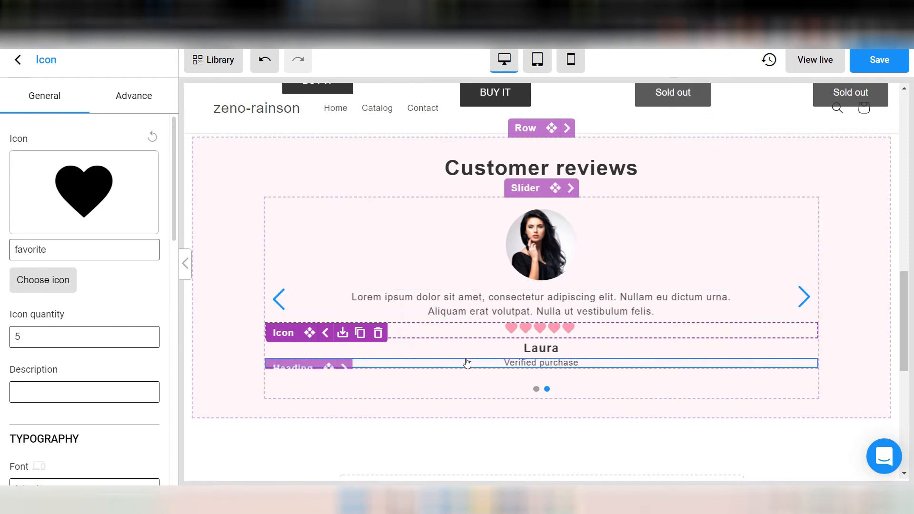
{"action": "left_click", "coordinate": [434, 424]}
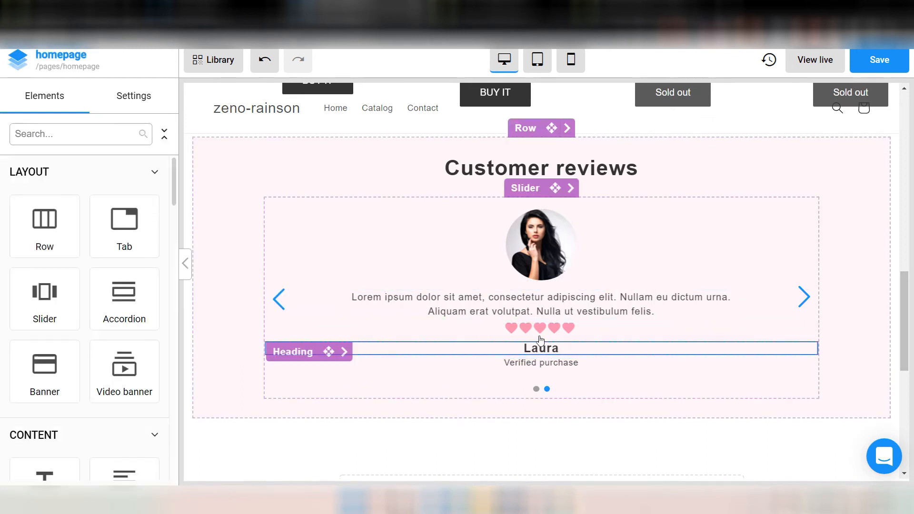
Step: Set the color of the Customer reviews slider's arrows and indicator dots to the red preset #F44336
{"action": "left_click", "coordinate": [283, 304]}
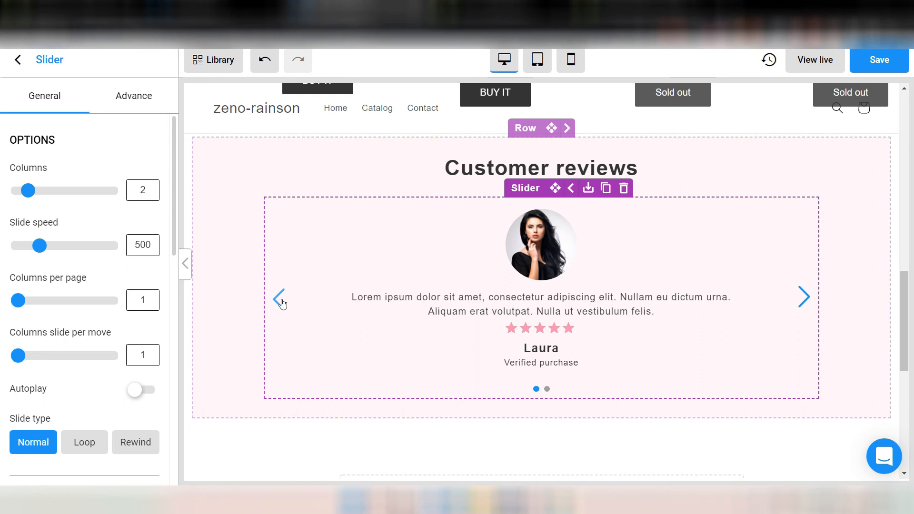
{"action": "left_click", "coordinate": [141, 101]}
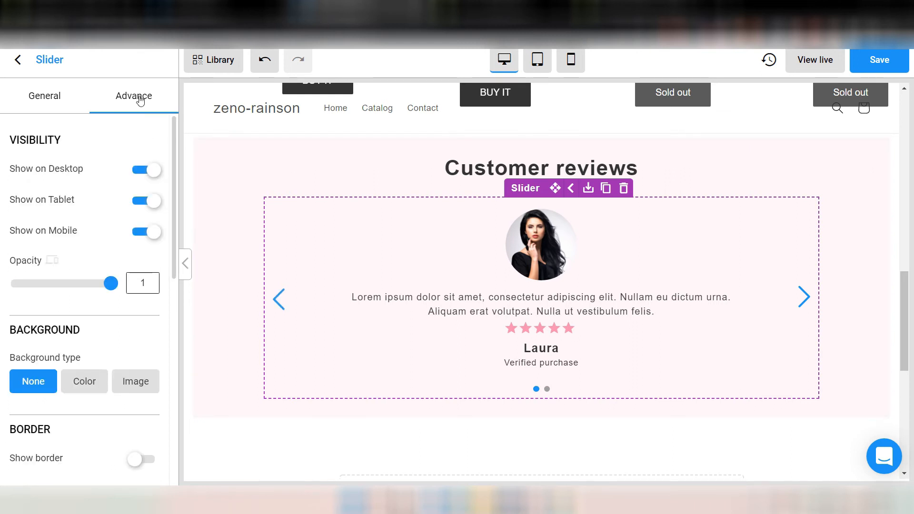
{"action": "left_click", "coordinate": [56, 97]}
{"action": "scroll", "coordinate": [82, 265], "scroll_direction": "down", "scroll_amount": 4}
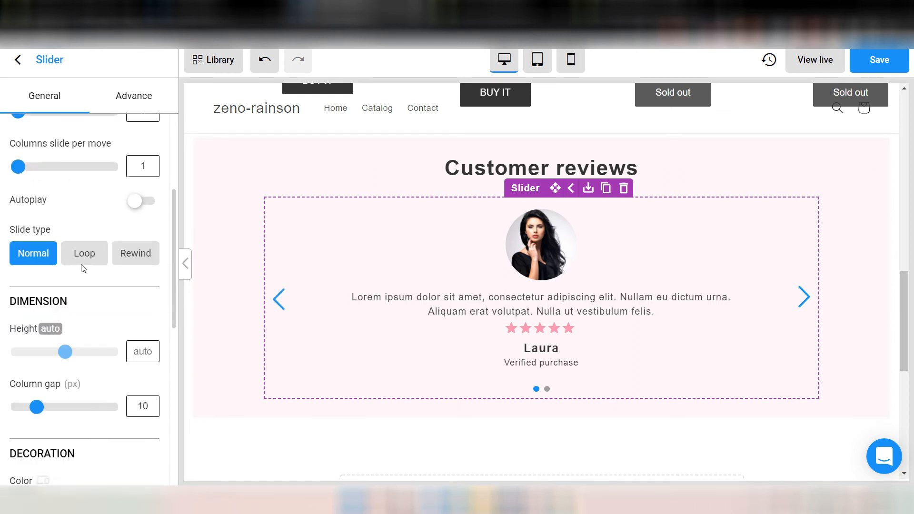
{"action": "scroll", "coordinate": [82, 267], "scroll_direction": "down", "scroll_amount": 7}
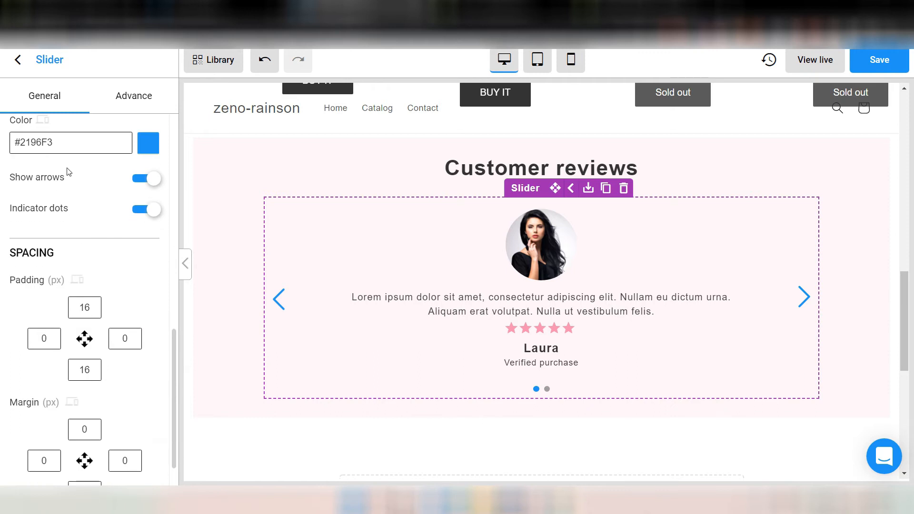
{"action": "left_click", "coordinate": [148, 143]}
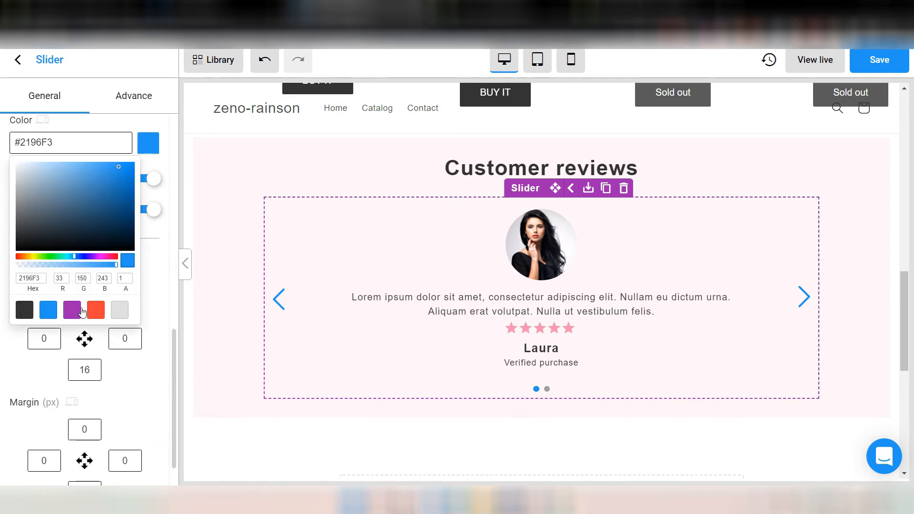
{"action": "left_click", "coordinate": [96, 311]}
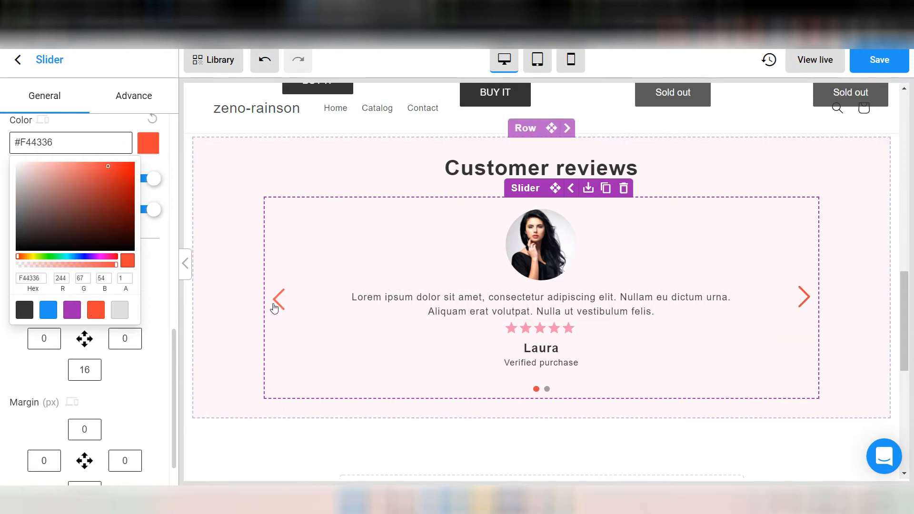
Step: Replace the placeholder review text on the first Customer reviews slide with GOOD PRODUCT
{"action": "left_click", "coordinate": [235, 337]}
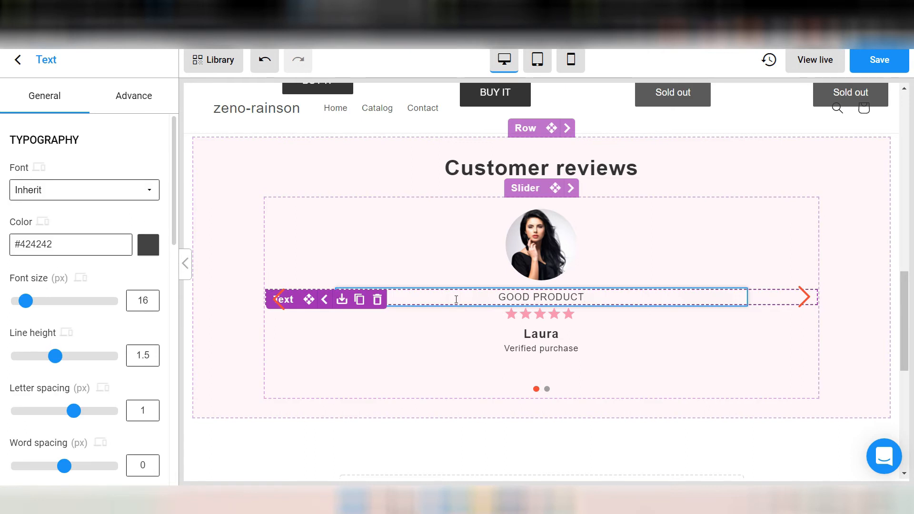
{"action": "left_click", "coordinate": [477, 375]}
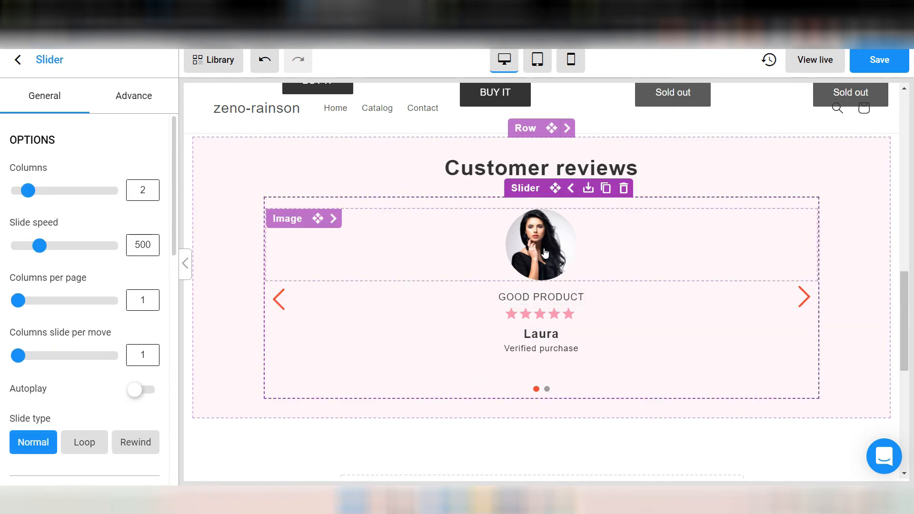
Step: Examine the image settings of the second review slide's photo and the background settings of the Customer reviews row
{"action": "left_click", "coordinate": [802, 305]}
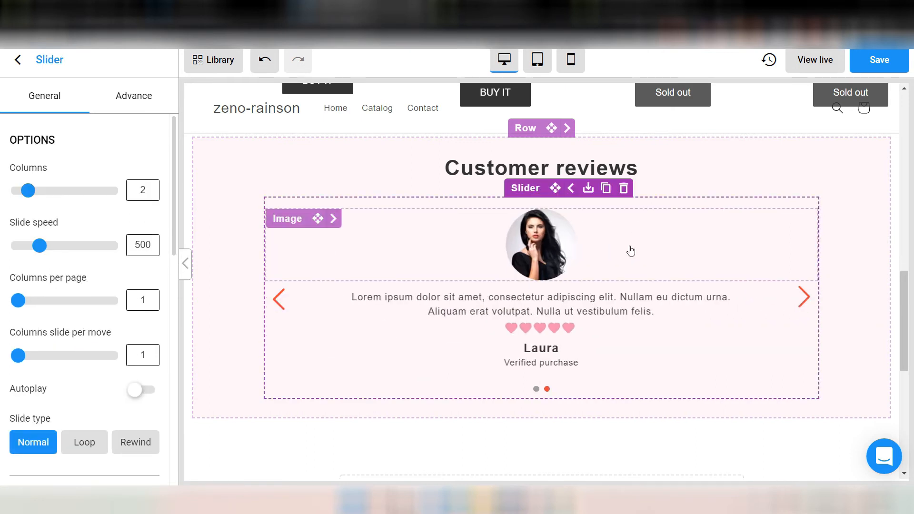
{"action": "left_click", "coordinate": [536, 246]}
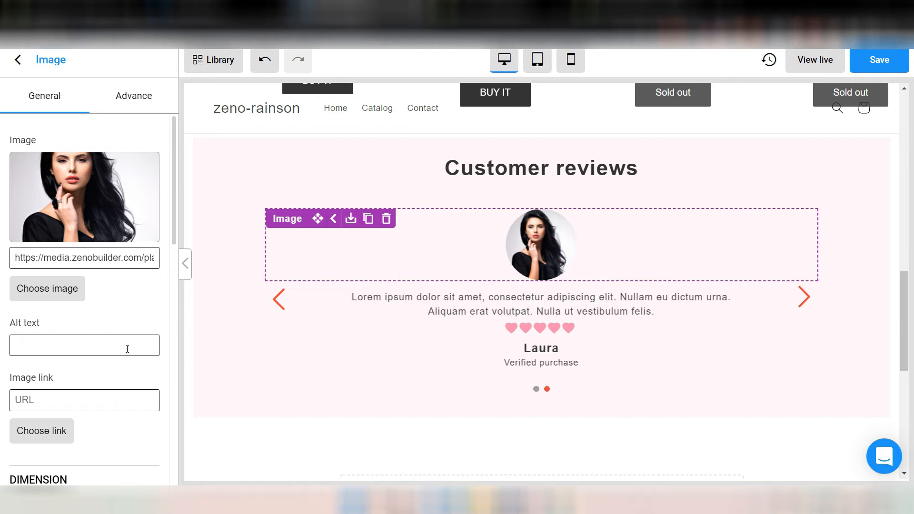
{"action": "scroll", "coordinate": [127, 349], "scroll_direction": "down", "scroll_amount": 3}
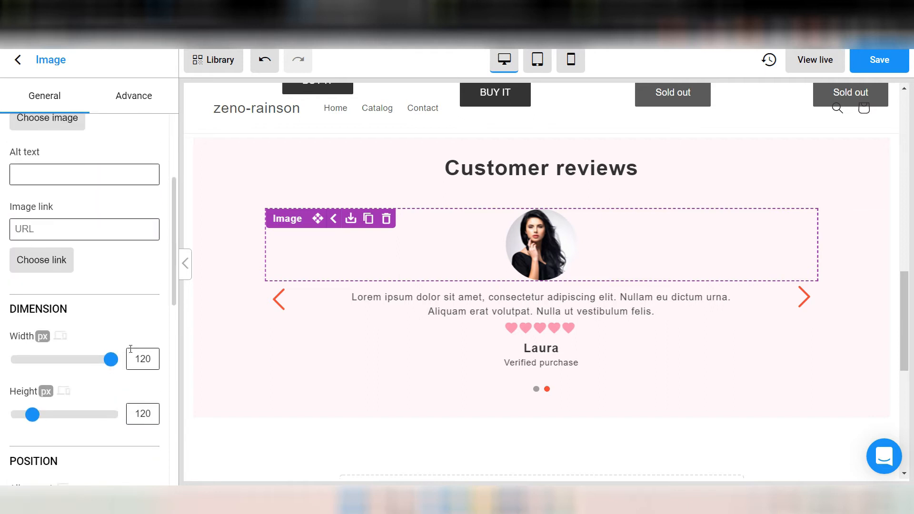
{"action": "left_click", "coordinate": [200, 413]}
{"action": "scroll", "coordinate": [290, 346], "scroll_direction": "up", "scroll_amount": 2}
{"action": "scroll", "coordinate": [290, 347], "scroll_direction": "down", "scroll_amount": 3}
{"action": "scroll", "coordinate": [290, 347], "scroll_direction": "up", "scroll_amount": 2}
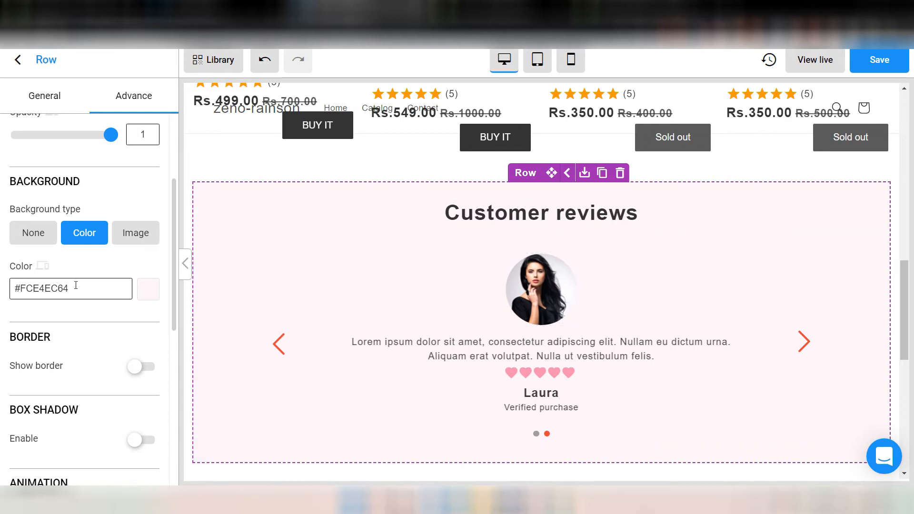
{"action": "scroll", "coordinate": [76, 285], "scroll_direction": "up", "scroll_amount": 3}
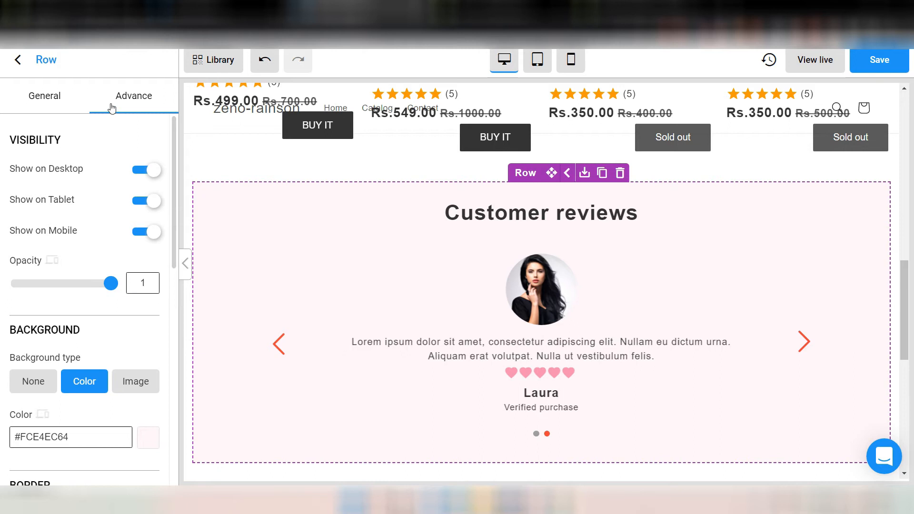
{"action": "scroll", "coordinate": [78, 255], "scroll_direction": "down", "scroll_amount": 2}
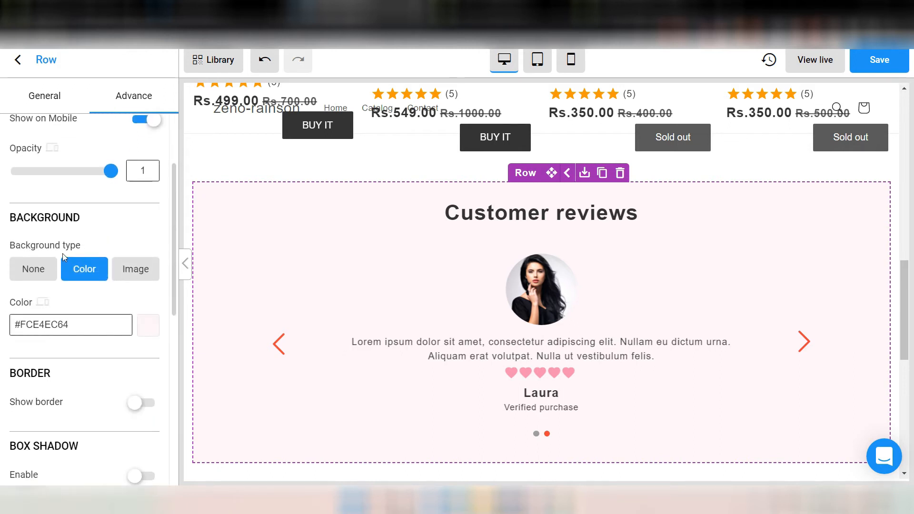
Step: Change the background color of the Customer reviews row to #F0F0F0
{"action": "left_click", "coordinate": [86, 332]}
{"action": "key", "text": "BackSpace"}
{"action": "key", "text": "BackSpace"}
{"action": "key", "text": "BackSpace"}
{"action": "key", "text": "BackSpace"}
{"action": "key", "text": "BackSpace"}
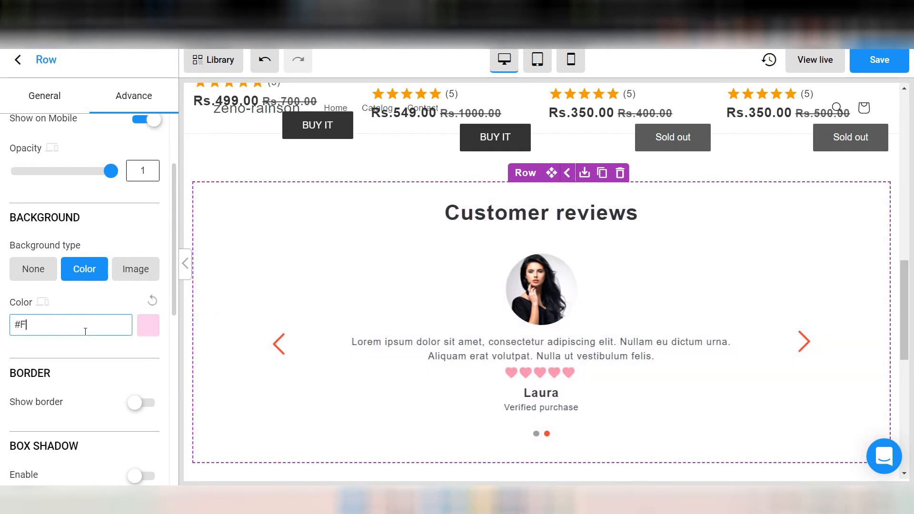
{"action": "type", "text": "0F0F0"}
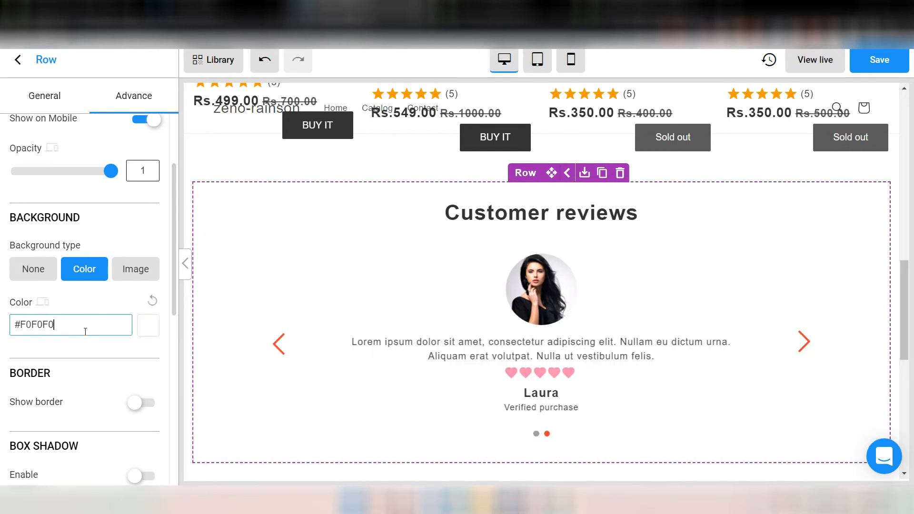
Step: Examine the Best sellers, Customer reviews and Instagram sections of the homepage in the desktop layout
{"action": "scroll", "coordinate": [431, 198], "scroll_direction": "up", "scroll_amount": 2}
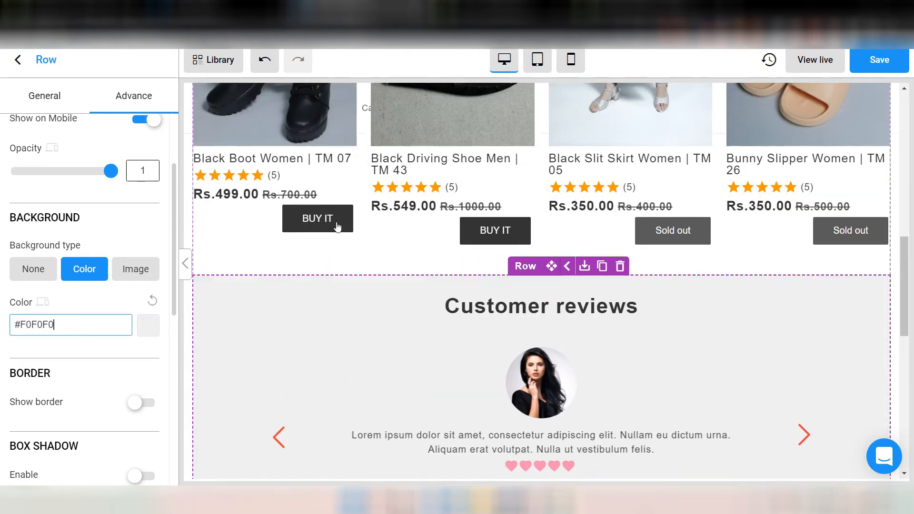
{"action": "left_click", "coordinate": [231, 263]}
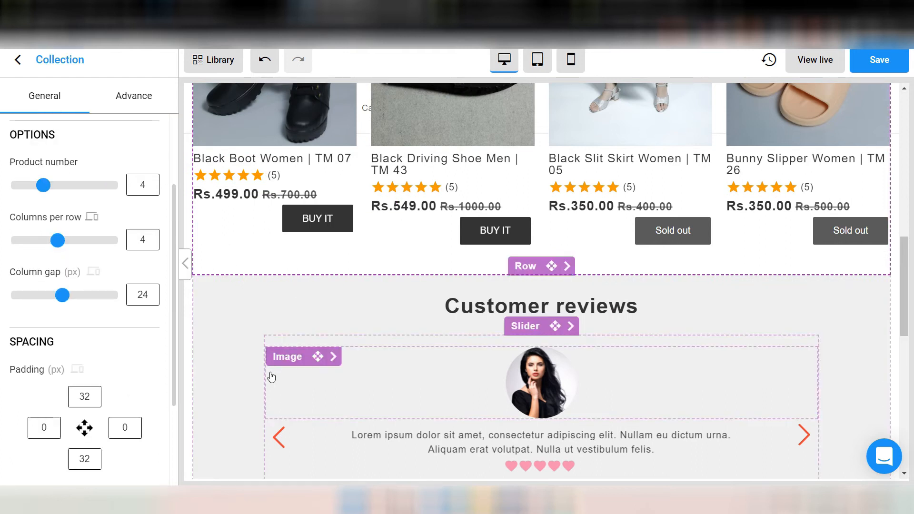
{"action": "left_click", "coordinate": [231, 339]}
{"action": "scroll", "coordinate": [231, 340], "scroll_direction": "down", "scroll_amount": 3}
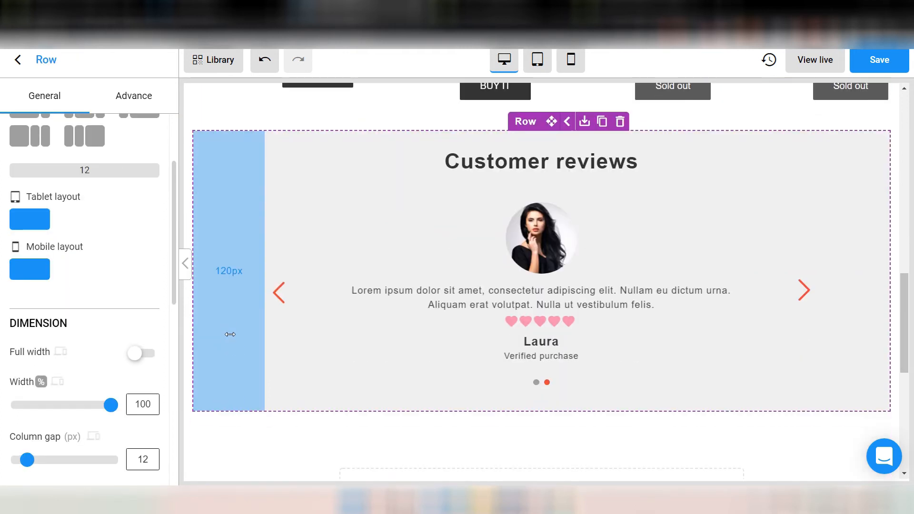
{"action": "scroll", "coordinate": [425, 424], "scroll_direction": "down", "scroll_amount": 3}
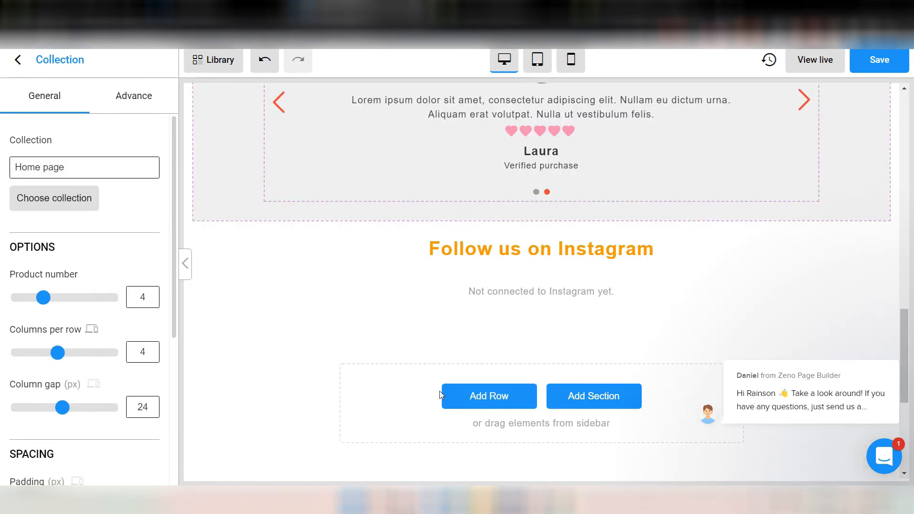
{"action": "scroll", "coordinate": [439, 390], "scroll_direction": "up", "scroll_amount": 14}
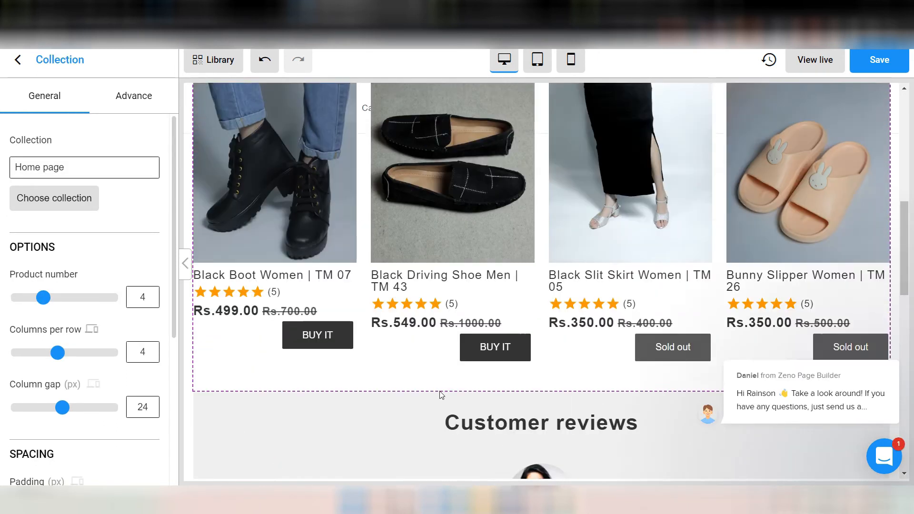
{"action": "scroll", "coordinate": [439, 390], "scroll_direction": "down", "scroll_amount": 4}
{"action": "scroll", "coordinate": [439, 394], "scroll_direction": "up", "scroll_amount": 1}
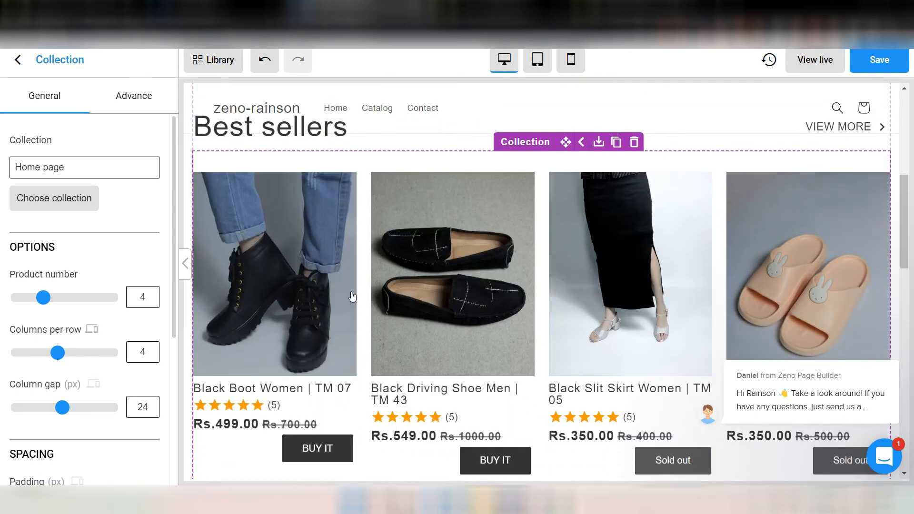
Step: Set the Best sellers product collection to 2 columns per row in the mobile layout
{"action": "left_click", "coordinate": [572, 61]}
{"action": "scroll", "coordinate": [486, 230], "scroll_direction": "down", "scroll_amount": 6}
{"action": "scroll", "coordinate": [487, 232], "scroll_direction": "down", "scroll_amount": 10}
{"action": "scroll", "coordinate": [488, 218], "scroll_direction": "down", "scroll_amount": 2}
{"action": "scroll", "coordinate": [489, 218], "scroll_direction": "up", "scroll_amount": 15}
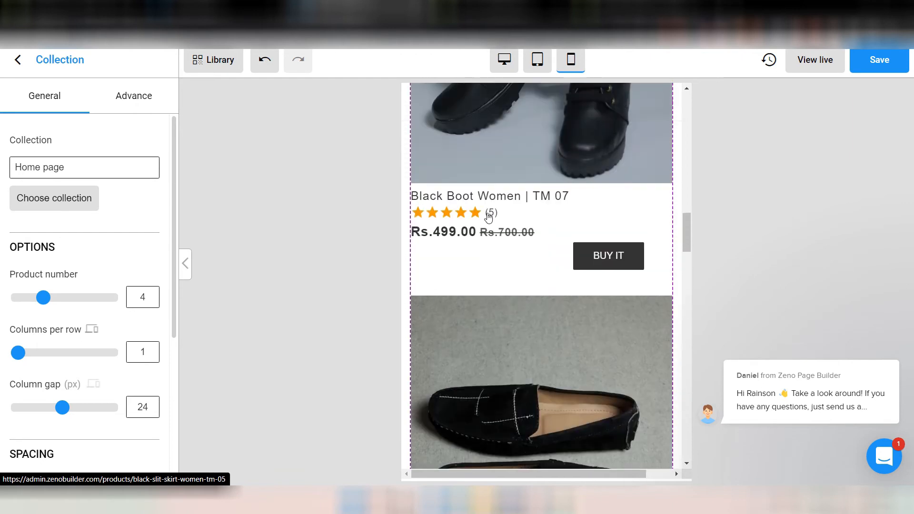
{"action": "scroll", "coordinate": [489, 216], "scroll_direction": "up", "scroll_amount": 6}
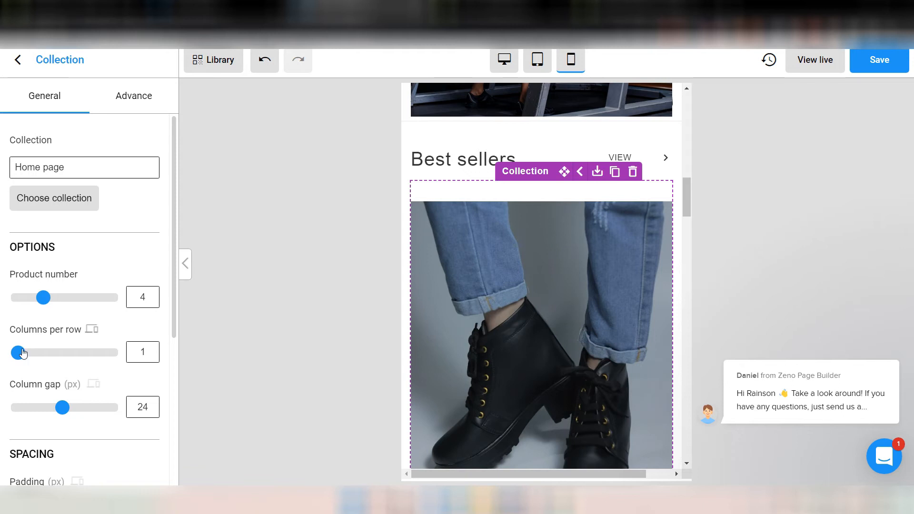
{"action": "mouse_move", "coordinate": [21, 357]}
{"action": "left_mouse_down"}
{"action": "mouse_move", "coordinate": [48, 356]}
{"action": "mouse_move", "coordinate": [37, 358]}
{"action": "left_mouse_up"}
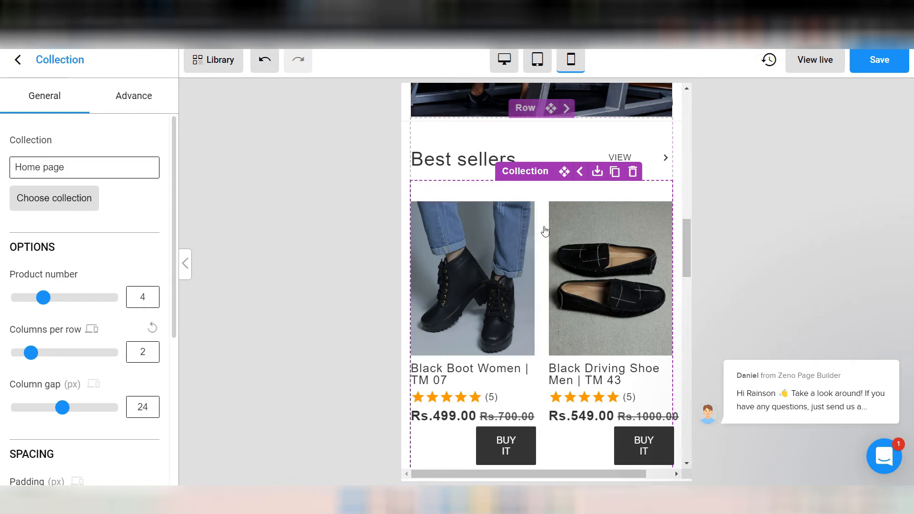
{"action": "left_click", "coordinate": [503, 62]}
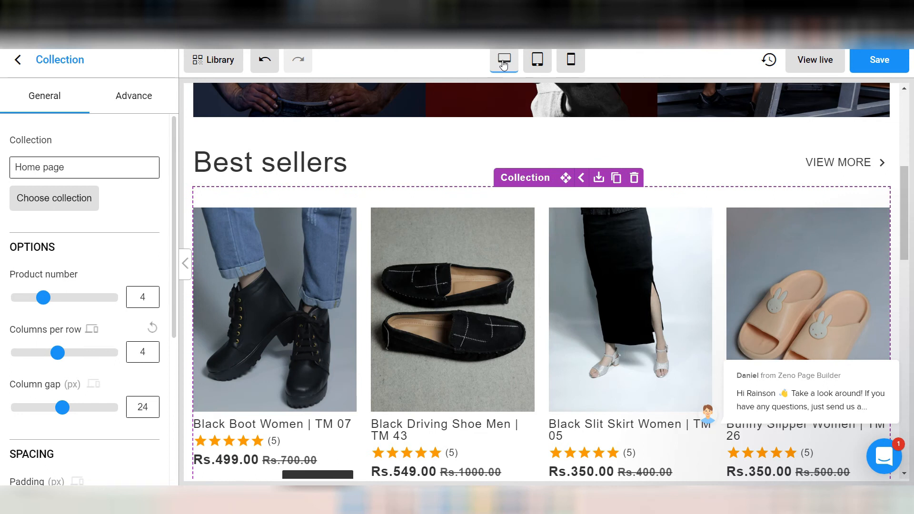
{"action": "left_click", "coordinate": [569, 63]}
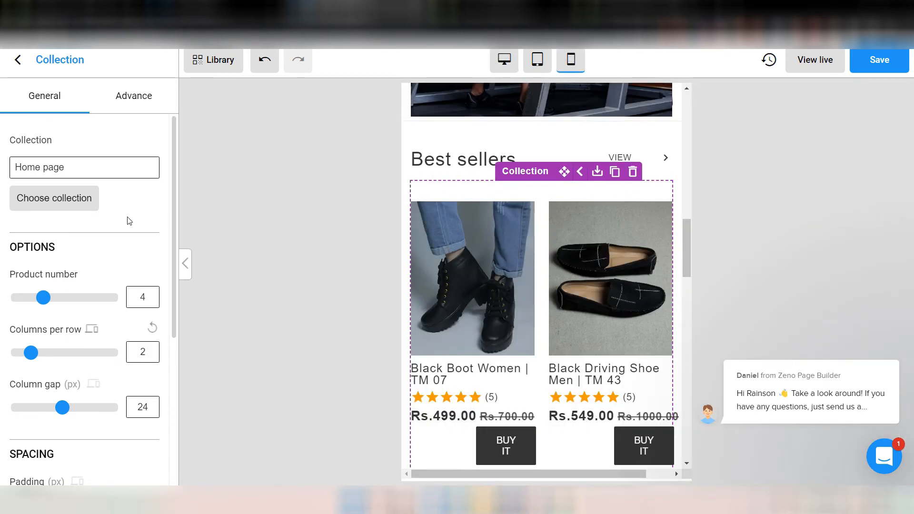
Step: Reduce the font size of the product cards' BUY IT button to 8 px in the mobile layout
{"action": "scroll", "coordinate": [580, 406], "scroll_direction": "down", "scroll_amount": 5}
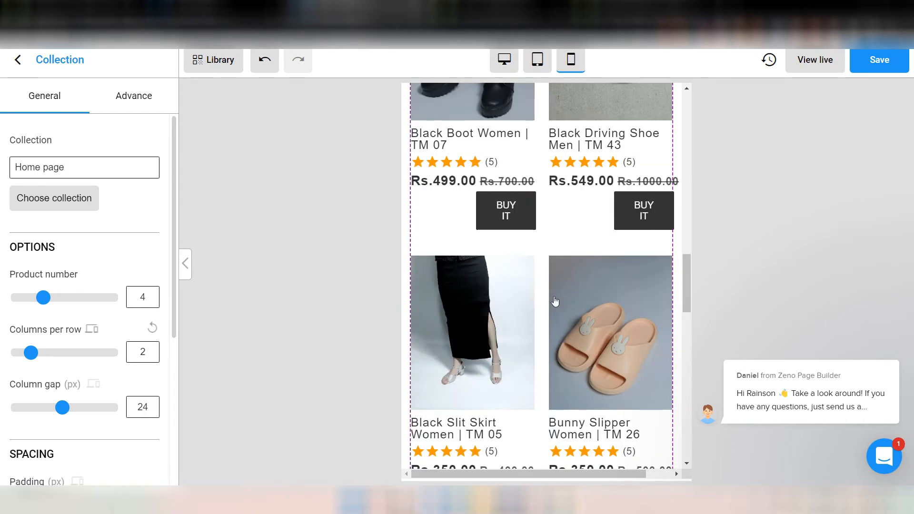
{"action": "left_click", "coordinate": [521, 231]}
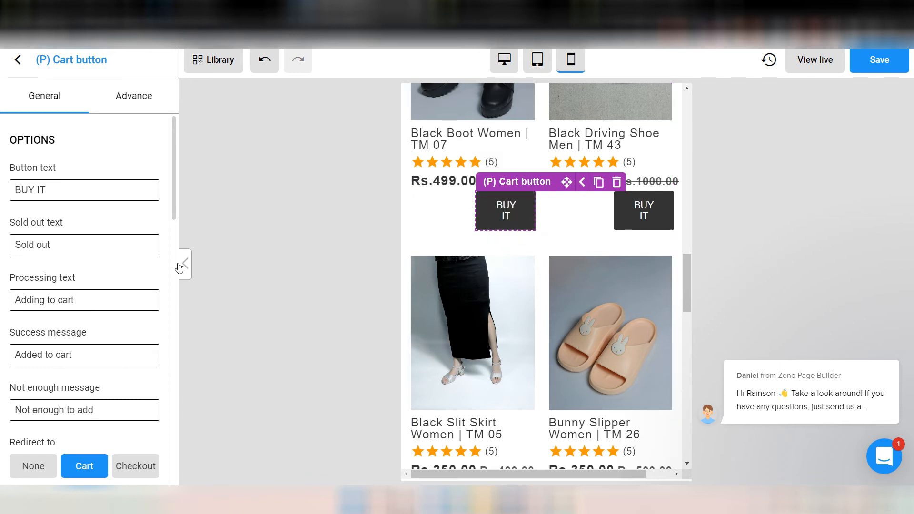
{"action": "scroll", "coordinate": [57, 301], "scroll_direction": "down", "scroll_amount": 10}
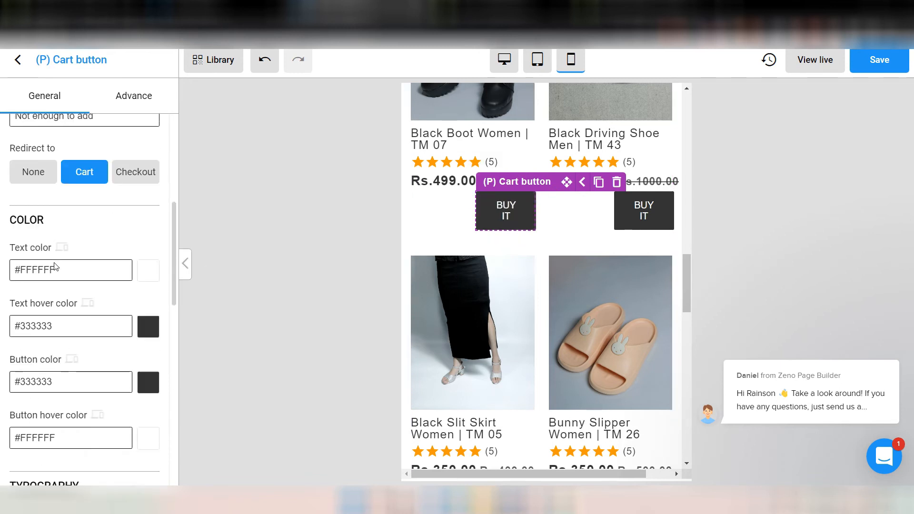
{"action": "scroll", "coordinate": [55, 267], "scroll_direction": "down", "scroll_amount": 1}
{"action": "left_click_drag", "start_coordinate": [37, 301], "coordinate": [19, 303]}
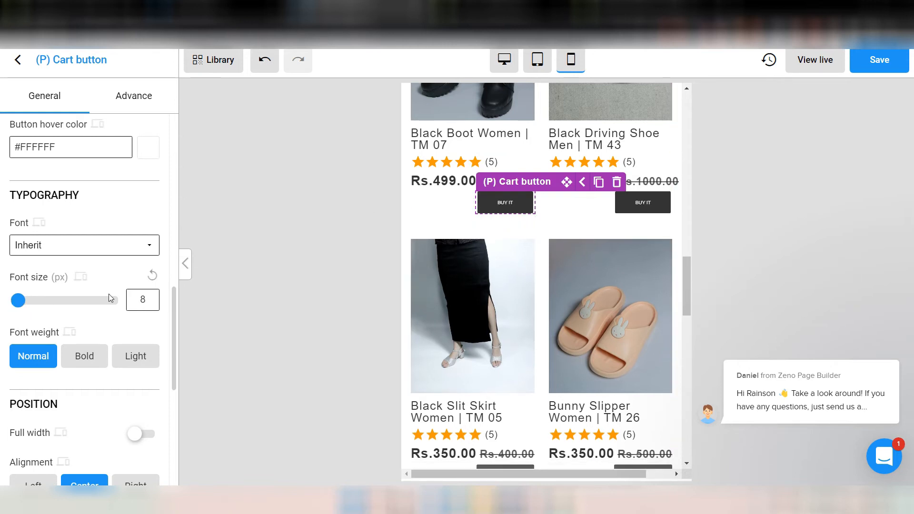
Step: Set the left and right padding of the BUY IT button to 12 px in the mobile layout
{"action": "scroll", "coordinate": [110, 299], "scroll_direction": "down", "scroll_amount": 7}
{"action": "left_click", "coordinate": [44, 305]}
{"action": "type", "text": "12"}
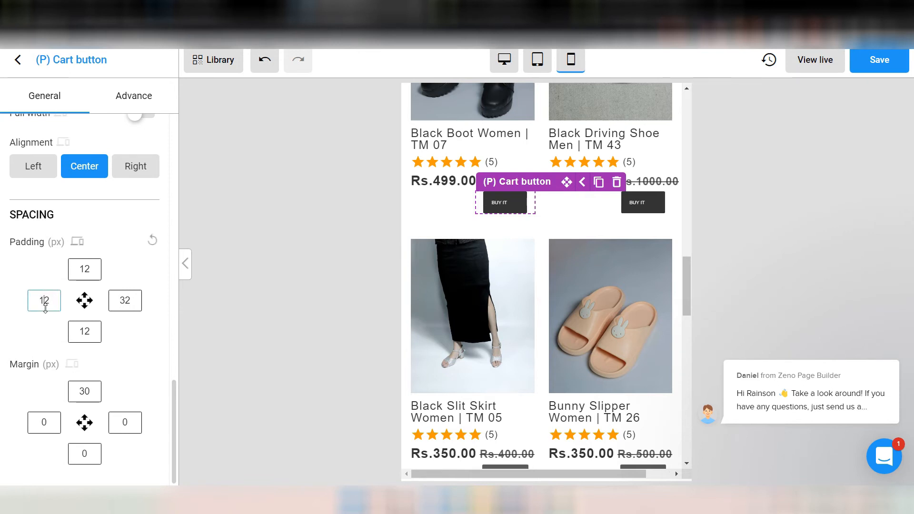
{"action": "left_click", "coordinate": [125, 301]}
{"action": "key", "text": "BackSpace"}
{"action": "type", "text": "1"}
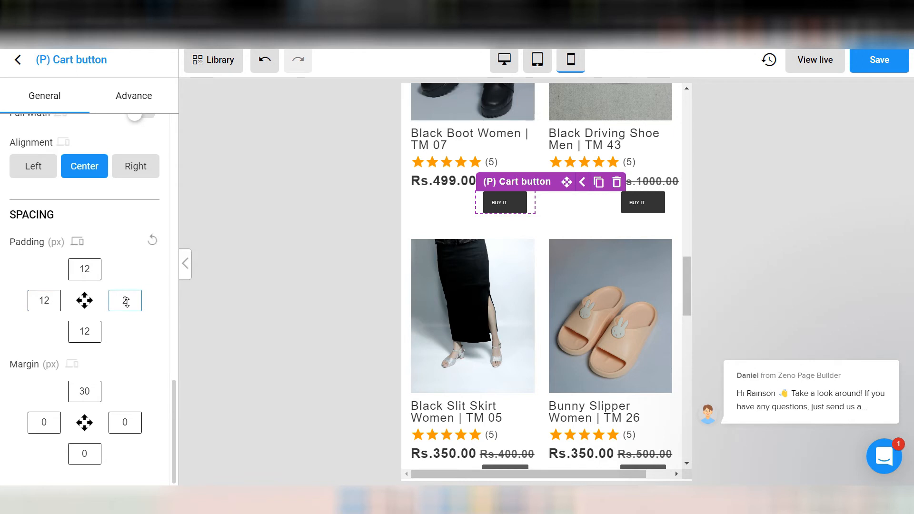
Step: Set the top and bottom padding of the mobile BUY IT button to 5 px
{"action": "left_click", "coordinate": [94, 273]}
{"action": "key", "text": "BackSpace"}
{"action": "key", "text": "BackSpace"}
{"action": "type", "text": "5"}
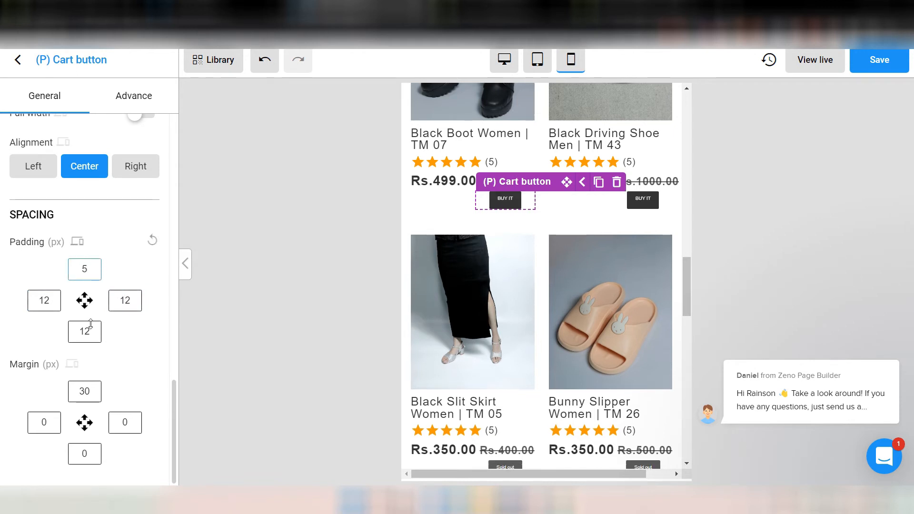
{"action": "left_click", "coordinate": [90, 332]}
{"action": "key", "text": "BackSpace"}
{"action": "key", "text": "BackSpace"}
{"action": "type", "text": "5"}
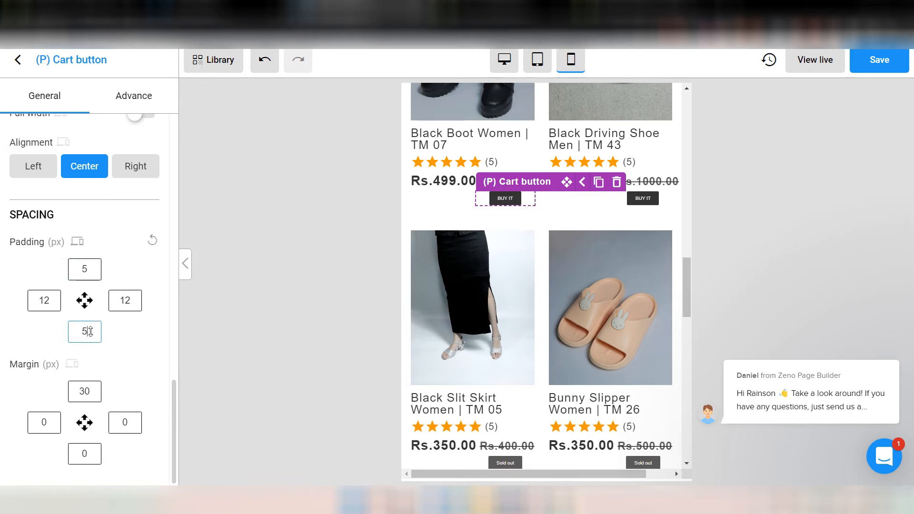
Step: Set the mobile BUY IT button's font size to 16 px and return to the desktop layout
{"action": "scroll", "coordinate": [21, 279], "scroll_direction": "up", "scroll_amount": 7}
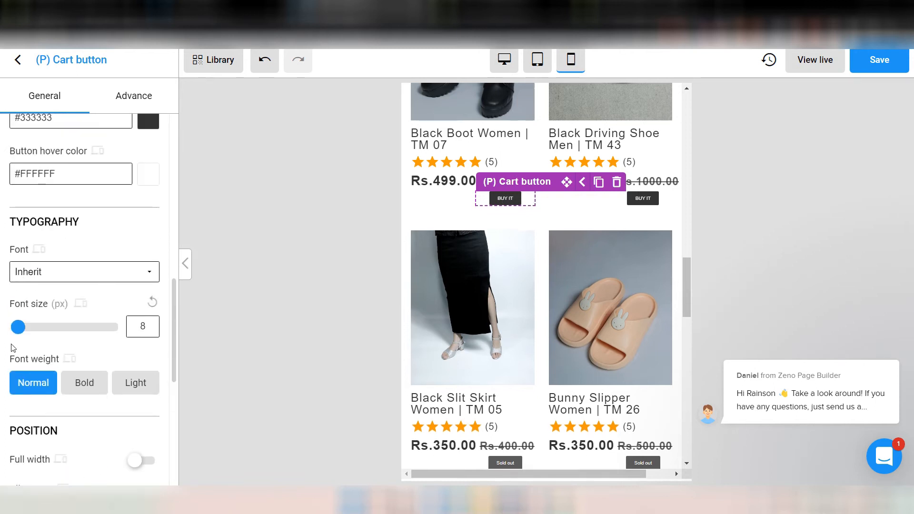
{"action": "left_click_drag", "start_coordinate": [19, 331], "coordinate": [26, 333]}
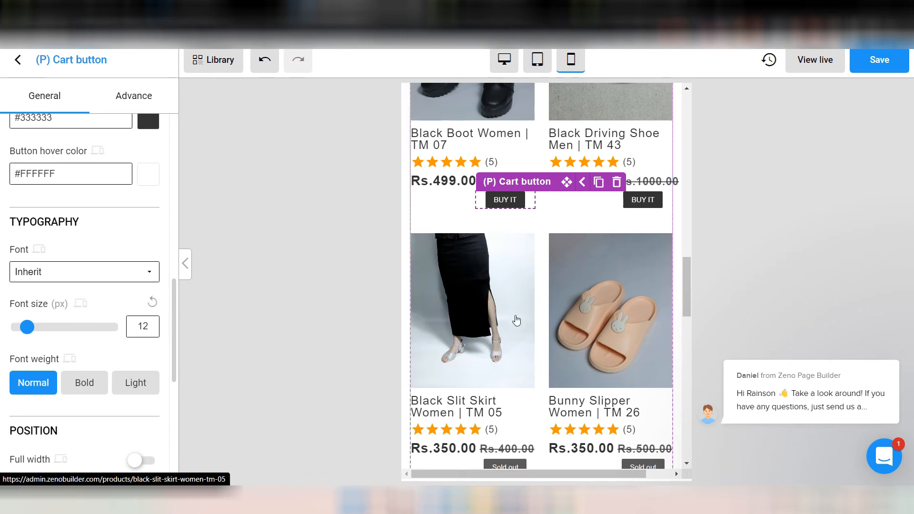
{"action": "scroll", "coordinate": [516, 320], "scroll_direction": "up", "scroll_amount": 3}
{"action": "left_click_drag", "start_coordinate": [28, 332], "coordinate": [38, 331]}
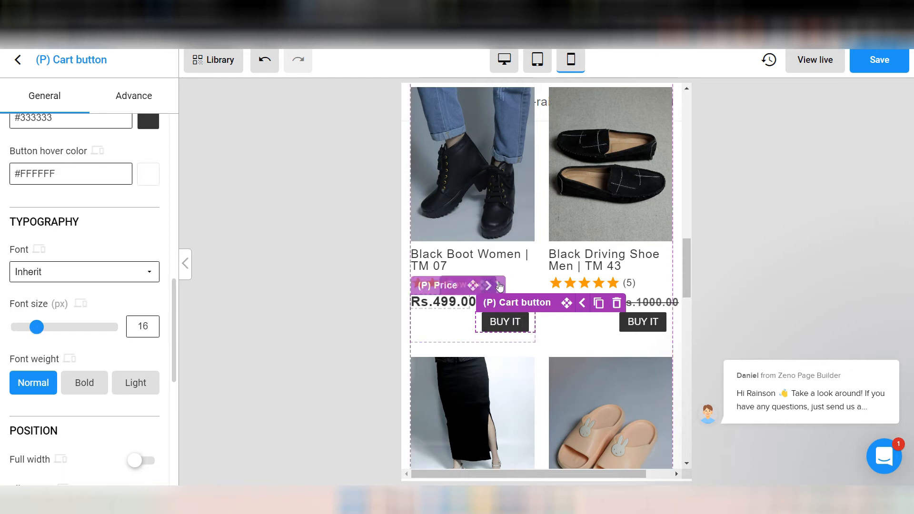
{"action": "left_click", "coordinate": [504, 60]}
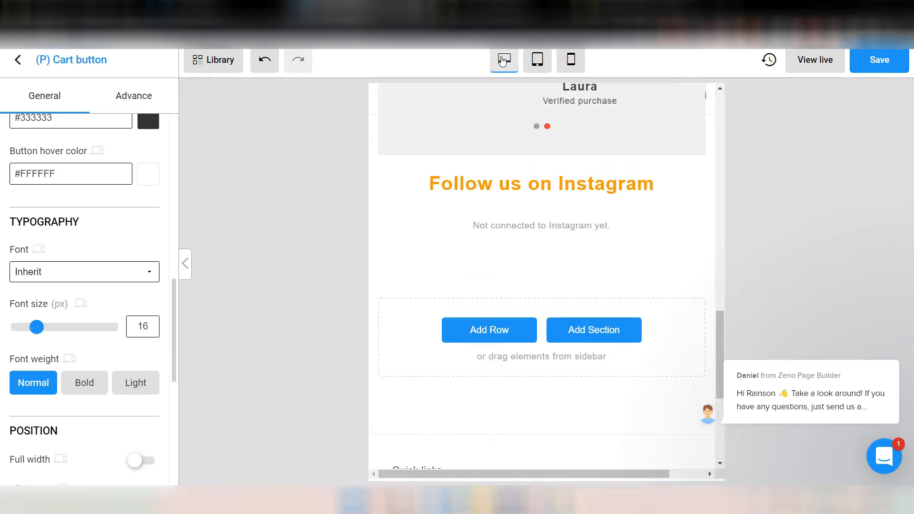
{"action": "scroll", "coordinate": [511, 202], "scroll_direction": "up", "scroll_amount": 4}
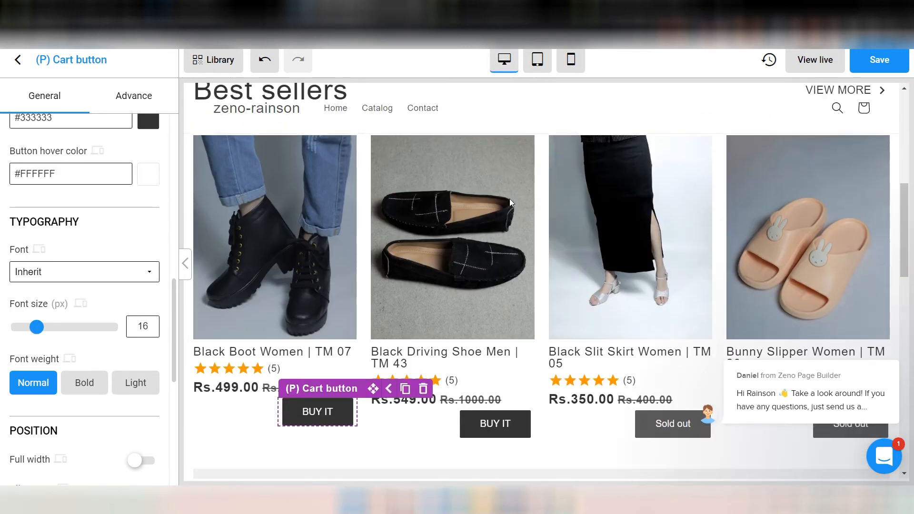
{"action": "left_click", "coordinate": [373, 454]}
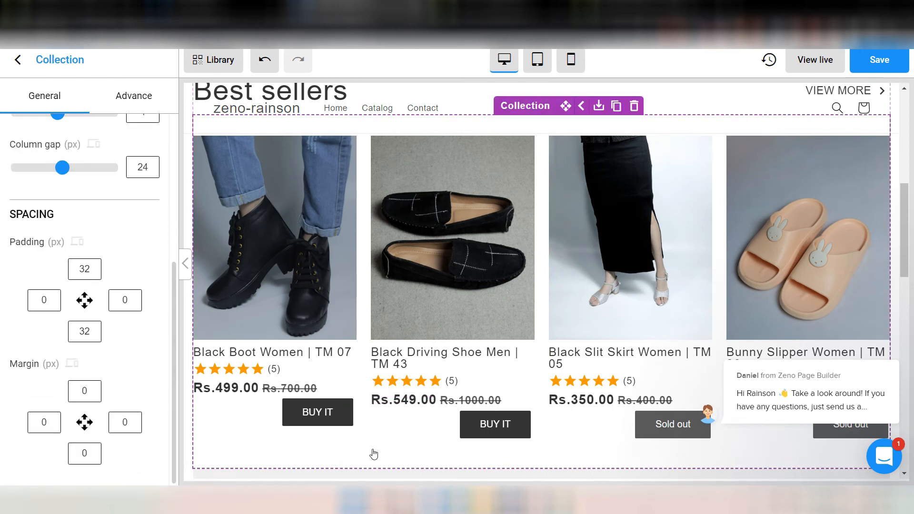
Step: Insert the Stats 1 section from the section library below the Follow us on Instagram section
{"action": "scroll", "coordinate": [554, 248], "scroll_direction": "down", "scroll_amount": 10}
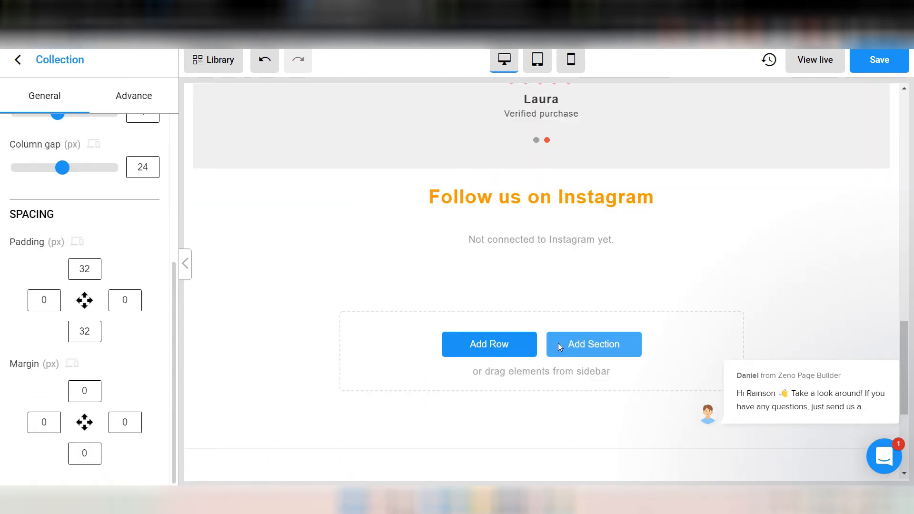
{"action": "left_click", "coordinate": [558, 343]}
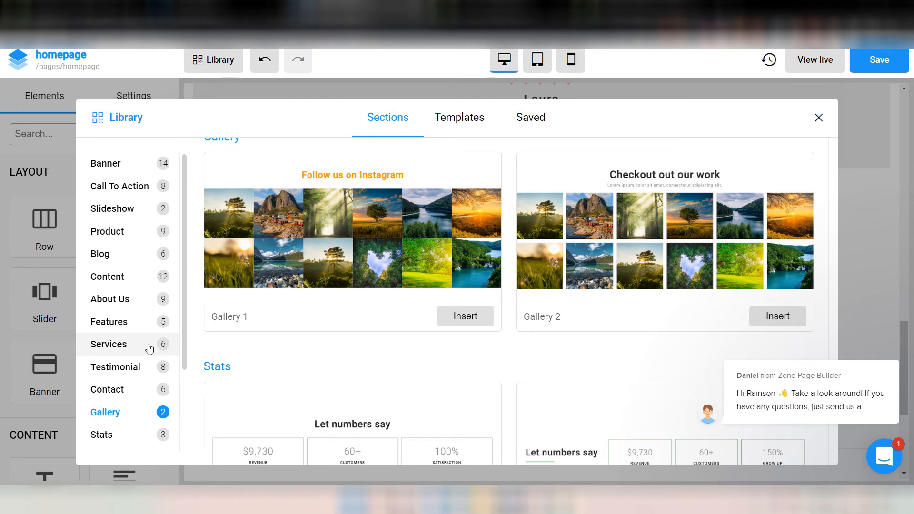
{"action": "scroll", "coordinate": [149, 349], "scroll_direction": "down", "scroll_amount": 3}
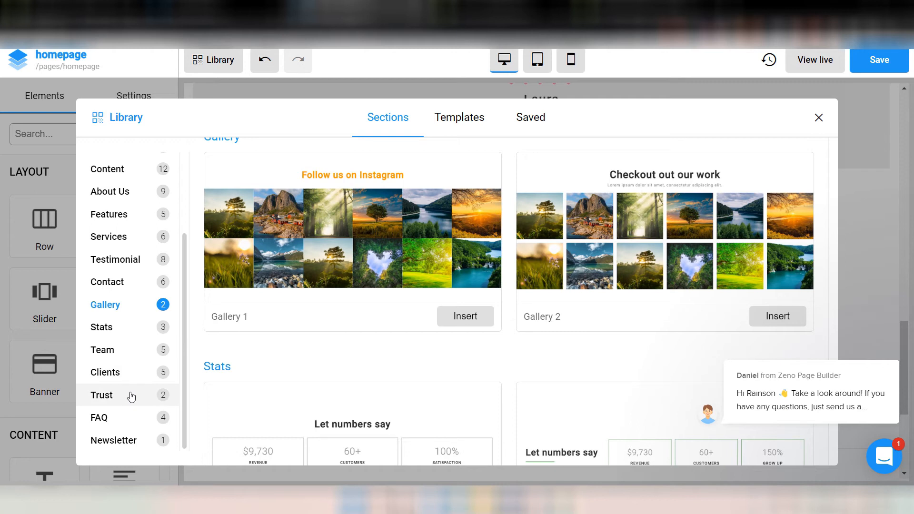
{"action": "scroll", "coordinate": [324, 371], "scroll_direction": "down", "scroll_amount": 4}
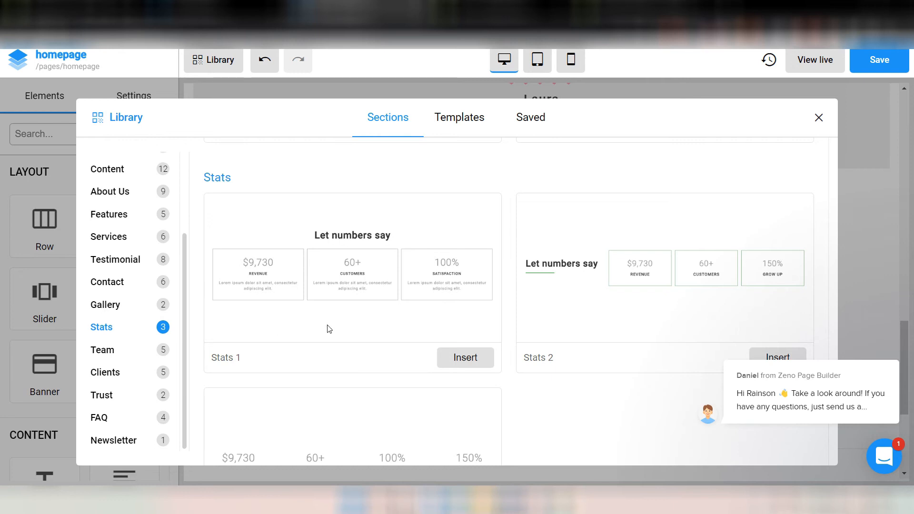
{"action": "scroll", "coordinate": [413, 384], "scroll_direction": "down", "scroll_amount": 5}
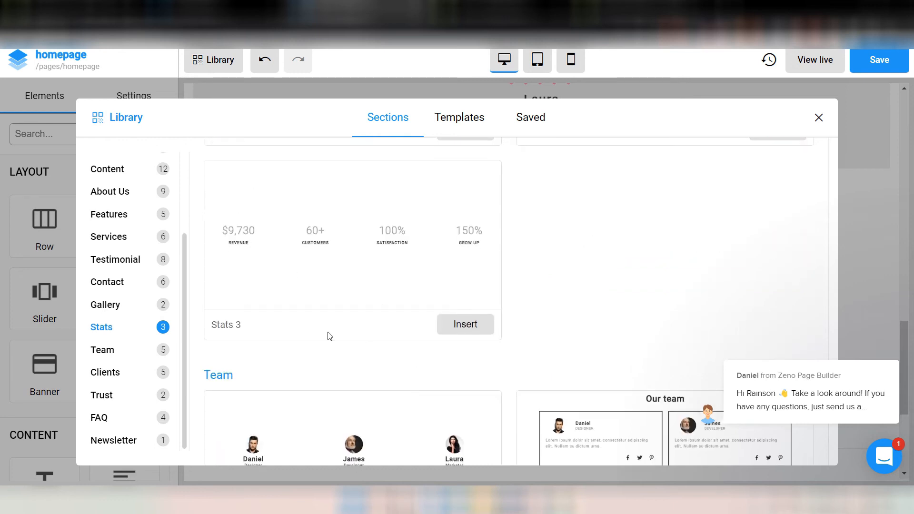
{"action": "scroll", "coordinate": [353, 335], "scroll_direction": "up", "scroll_amount": 7}
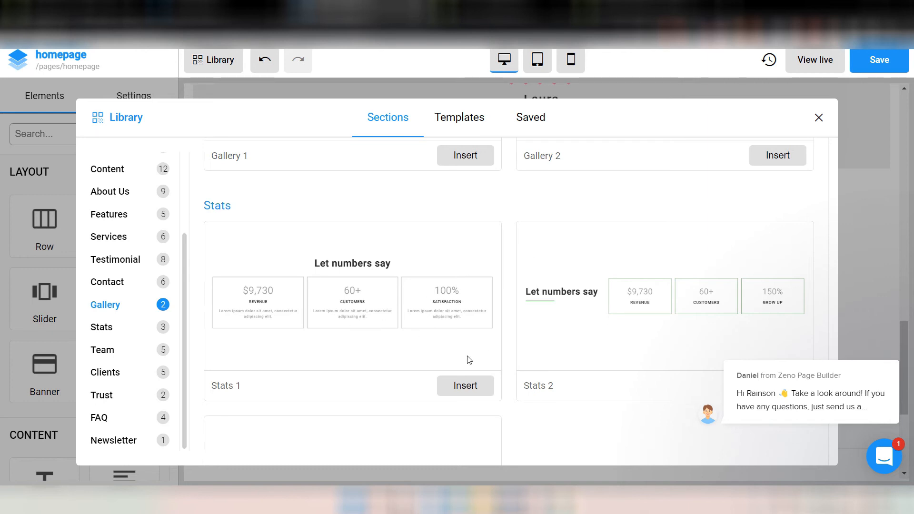
{"action": "left_click", "coordinate": [465, 388]}
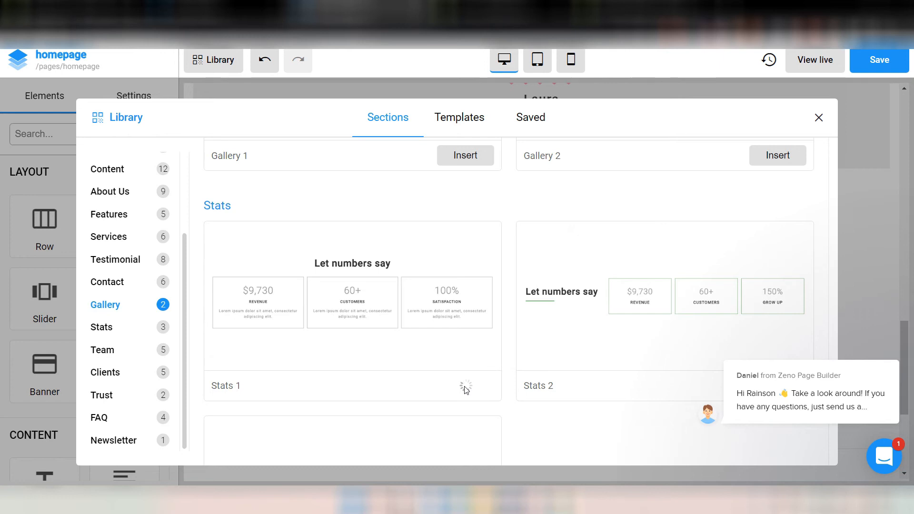
{"action": "scroll", "coordinate": [466, 389], "scroll_direction": "up", "scroll_amount": 1}
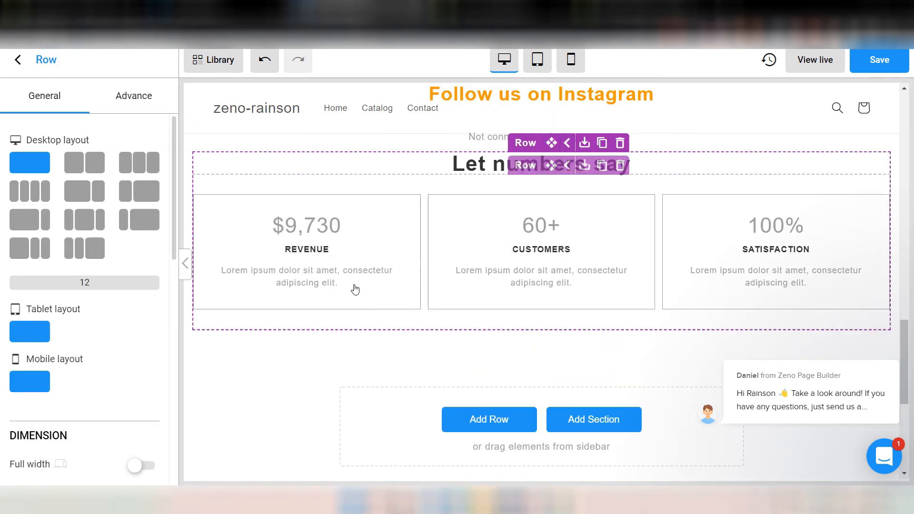
Step: Set the Revenue counter's target number to 9000730 in the stats section
{"action": "left_click", "coordinate": [309, 222]}
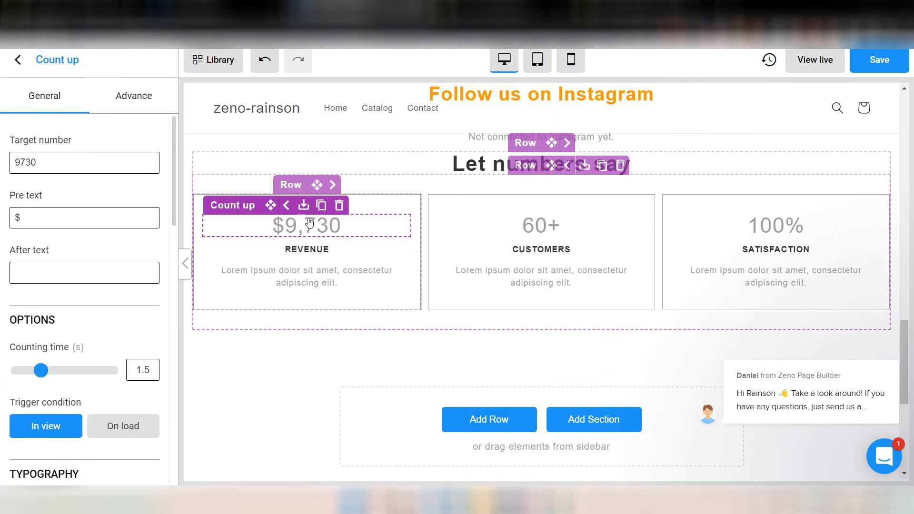
{"action": "left_click", "coordinate": [22, 164]}
{"action": "type", "text": "00"}
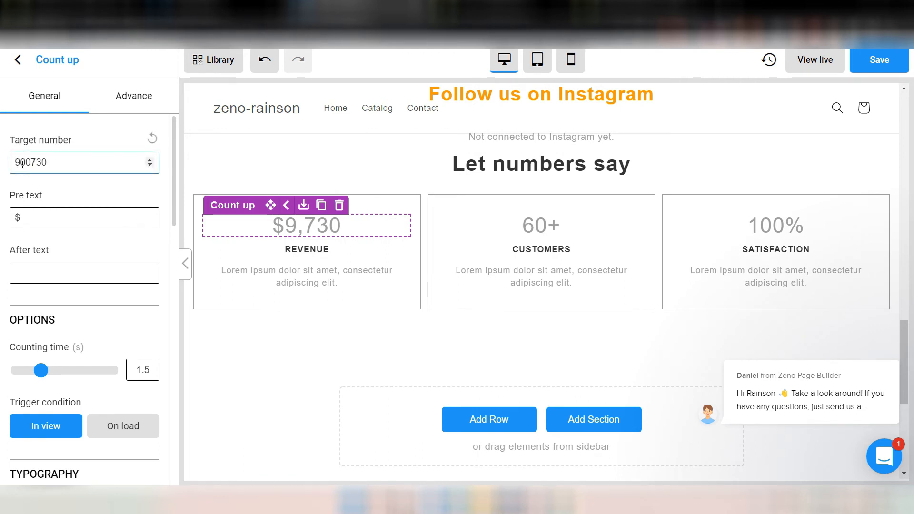
{"action": "type", "text": "0"}
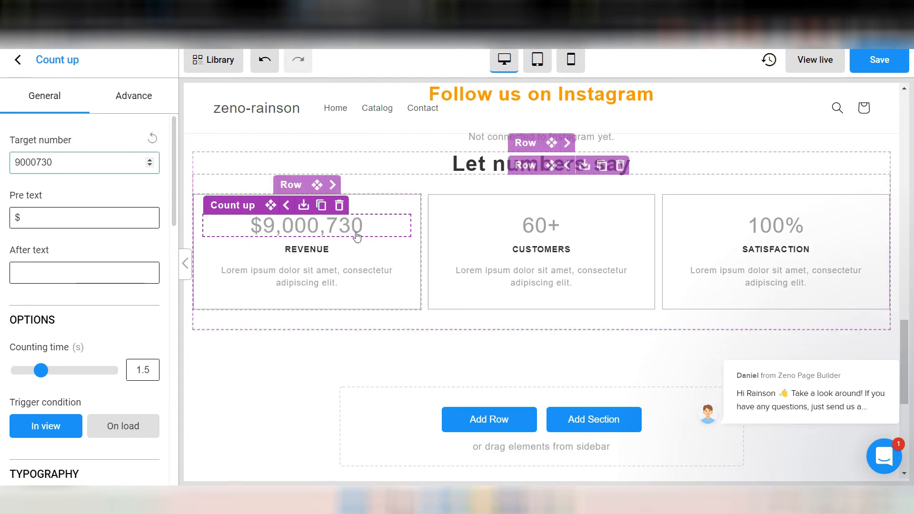
Step: Set the stats section's Customers counter to 79,000+ and its Satisfaction counter to 96.7%
{"action": "left_click", "coordinate": [540, 227]}
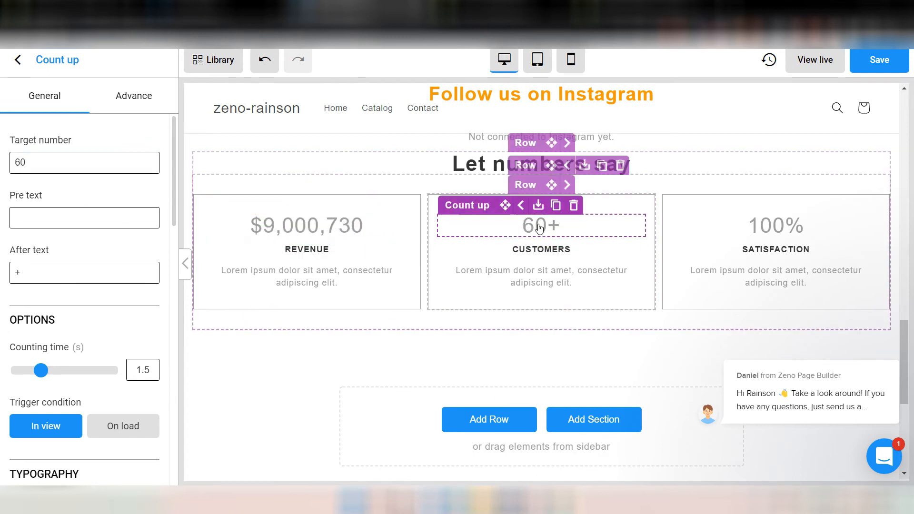
{"action": "left_click", "coordinate": [753, 227]}
{"action": "scroll", "coordinate": [571, 238], "scroll_direction": "down", "scroll_amount": 2}
{"action": "left_click", "coordinate": [293, 168]}
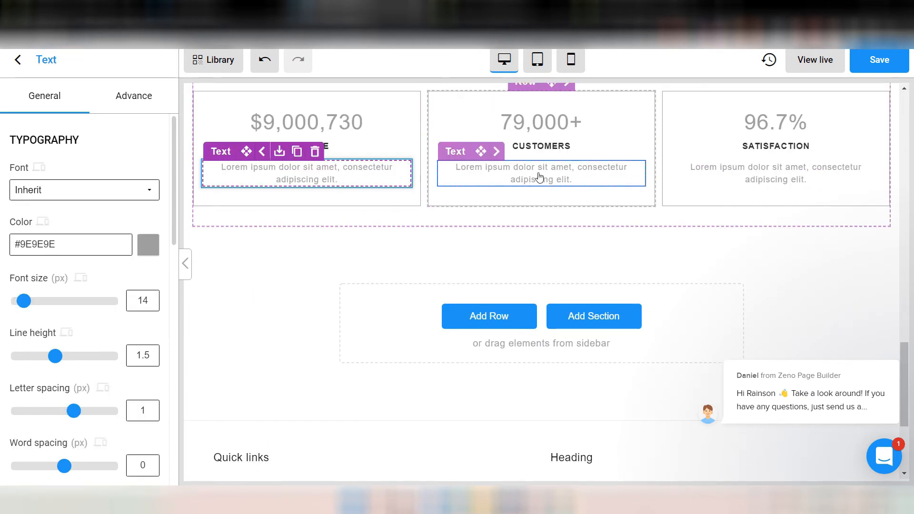
Step: Add a Video banner element directly below the stats section
{"action": "scroll", "coordinate": [612, 255], "scroll_direction": "up", "scroll_amount": 2}
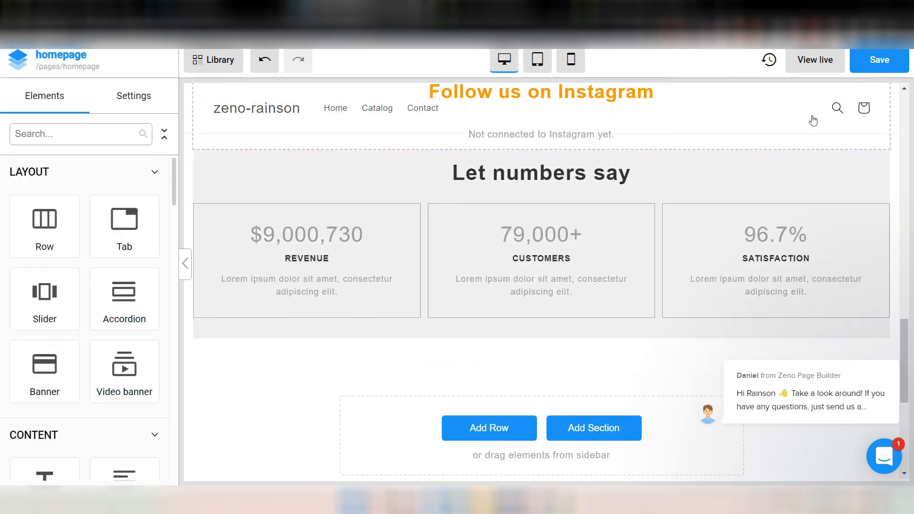
{"action": "scroll", "coordinate": [559, 264], "scroll_direction": "up", "scroll_amount": 10}
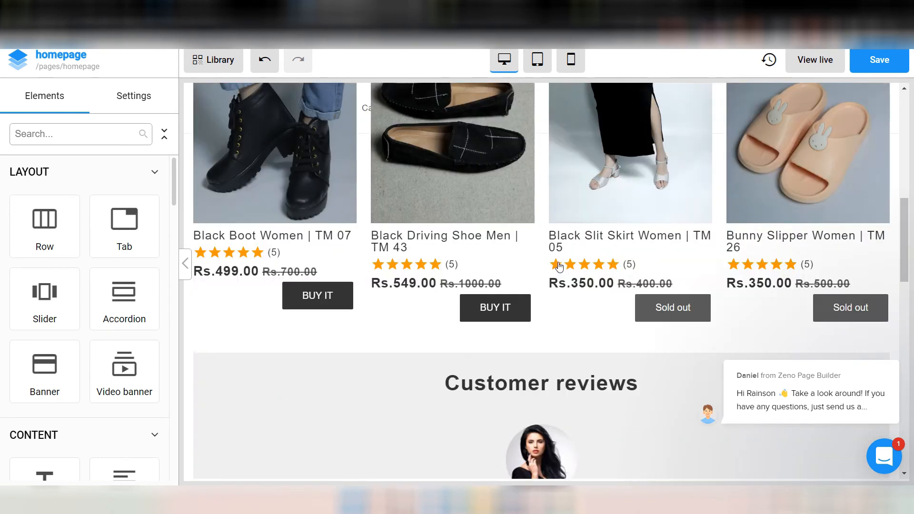
{"action": "scroll", "coordinate": [559, 264], "scroll_direction": "up", "scroll_amount": 4}
{"action": "scroll", "coordinate": [559, 263], "scroll_direction": "down", "scroll_amount": 10}
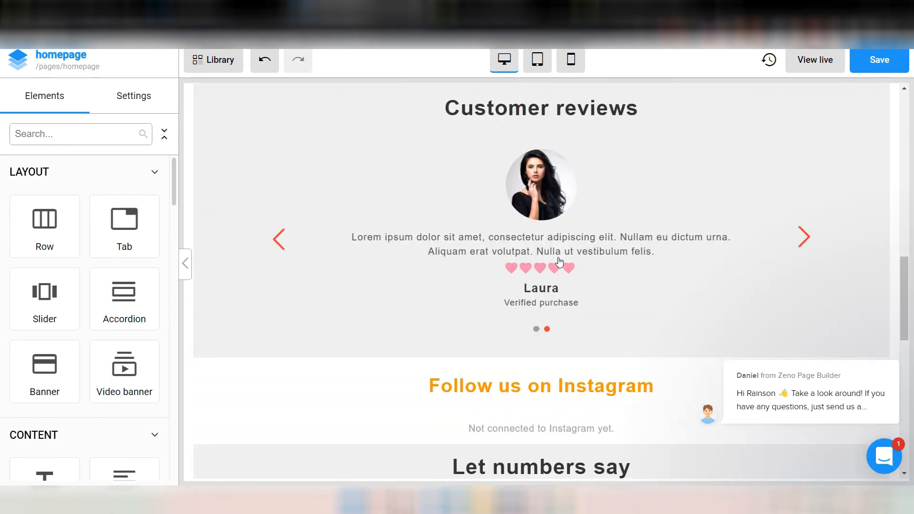
{"action": "scroll", "coordinate": [559, 263], "scroll_direction": "down", "scroll_amount": 8}
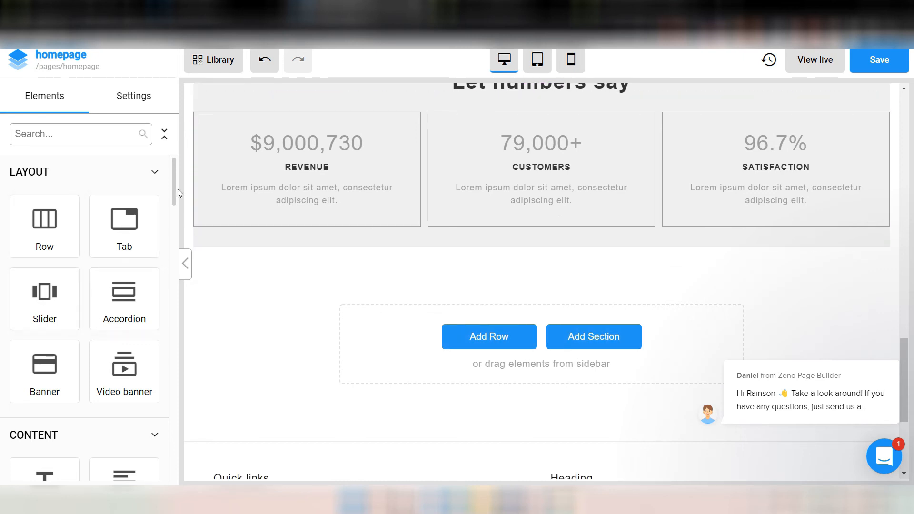
{"action": "left_click_drag", "start_coordinate": [177, 189], "coordinate": [175, 216]}
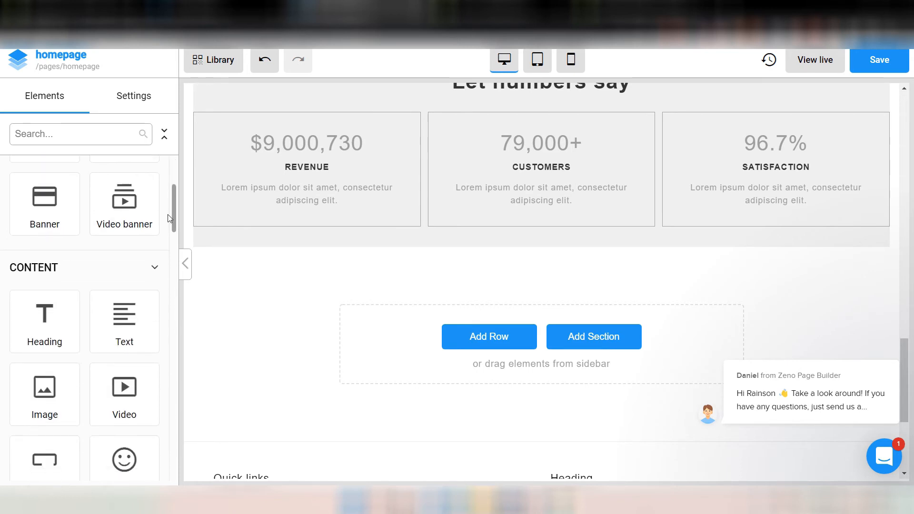
{"action": "left_click_drag", "start_coordinate": [123, 203], "coordinate": [371, 247]}
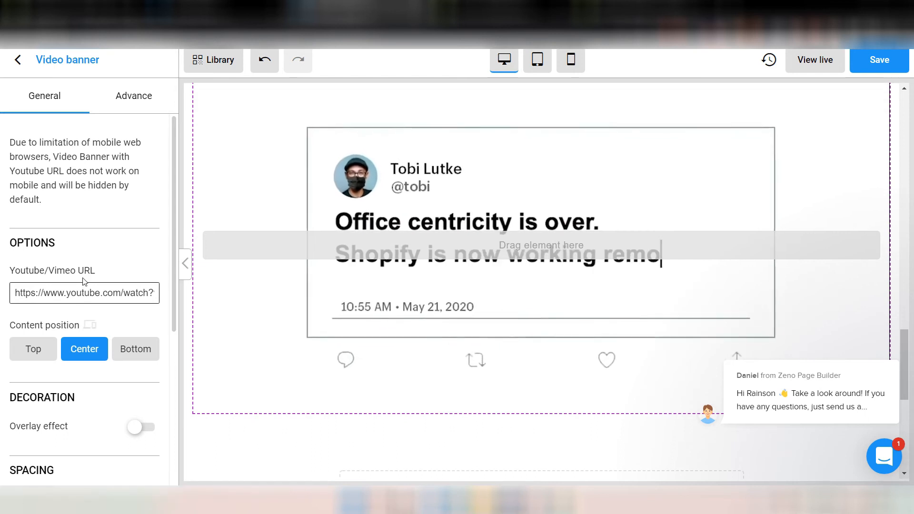
{"action": "scroll", "coordinate": [73, 326], "scroll_direction": "down", "scroll_amount": 5}
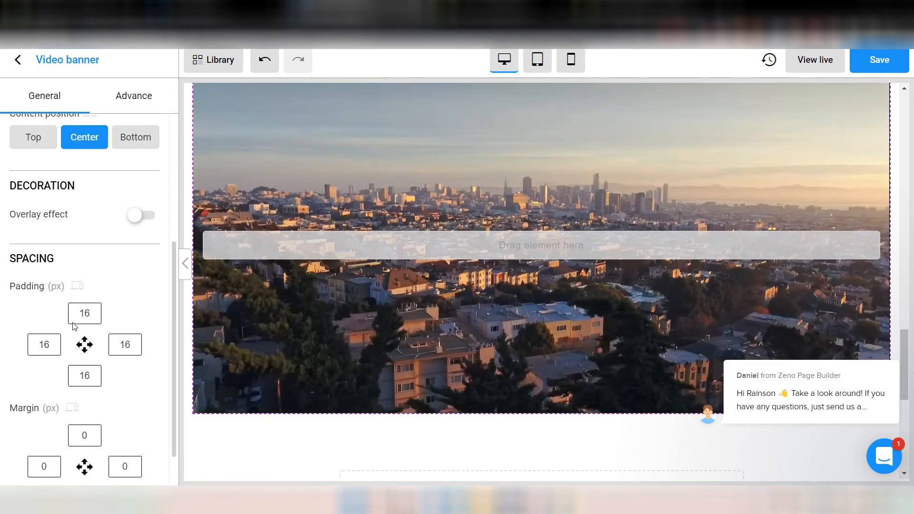
{"action": "scroll", "coordinate": [375, 344], "scroll_direction": "up", "scroll_amount": 2}
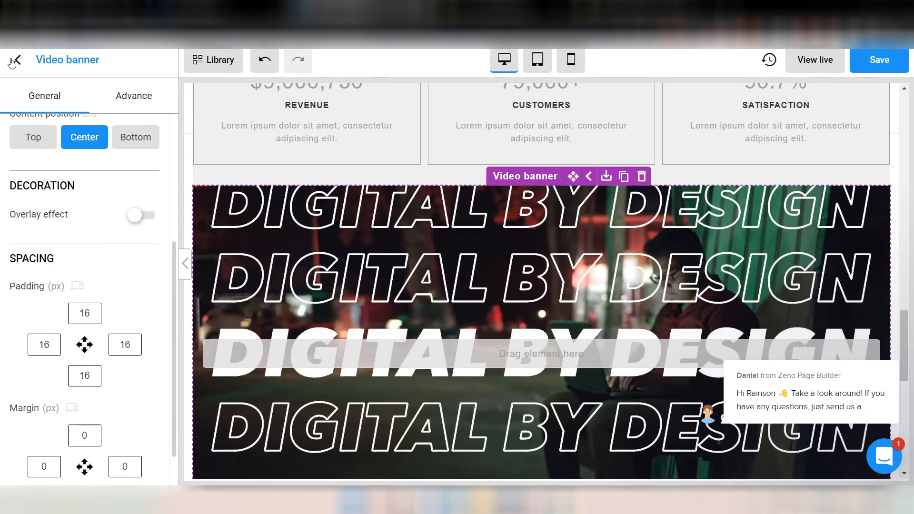
Step: Examine the available page elements in the Content and Booster groups
{"action": "left_click", "coordinate": [17, 60]}
{"action": "scroll", "coordinate": [95, 276], "scroll_direction": "down", "scroll_amount": 5}
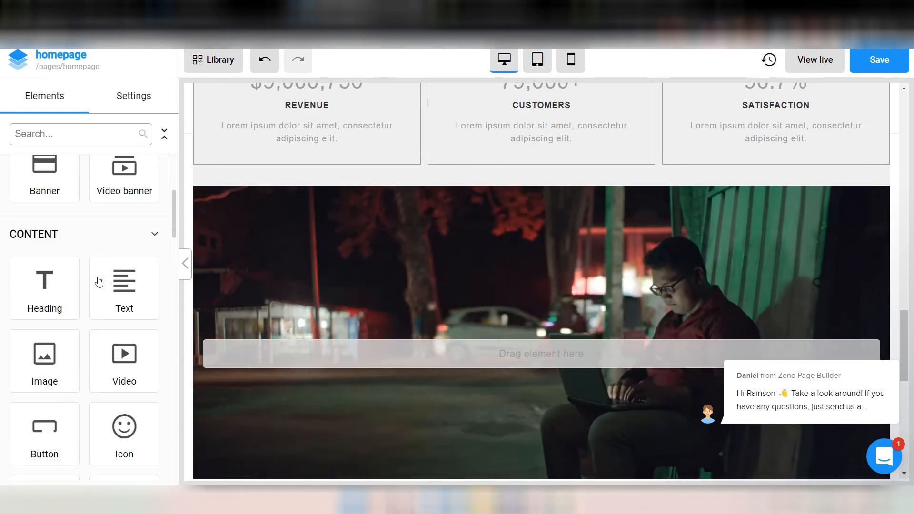
{"action": "scroll", "coordinate": [363, 306], "scroll_direction": "down", "scroll_amount": 4}
{"action": "scroll", "coordinate": [363, 306], "scroll_direction": "down", "scroll_amount": 4}
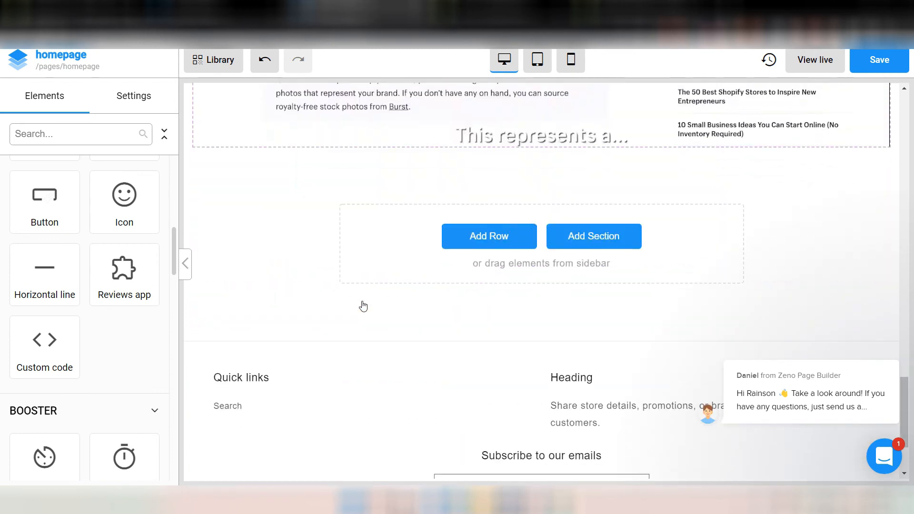
{"action": "scroll", "coordinate": [97, 243], "scroll_direction": "up", "scroll_amount": 2}
{"action": "scroll", "coordinate": [50, 309], "scroll_direction": "up", "scroll_amount": 2}
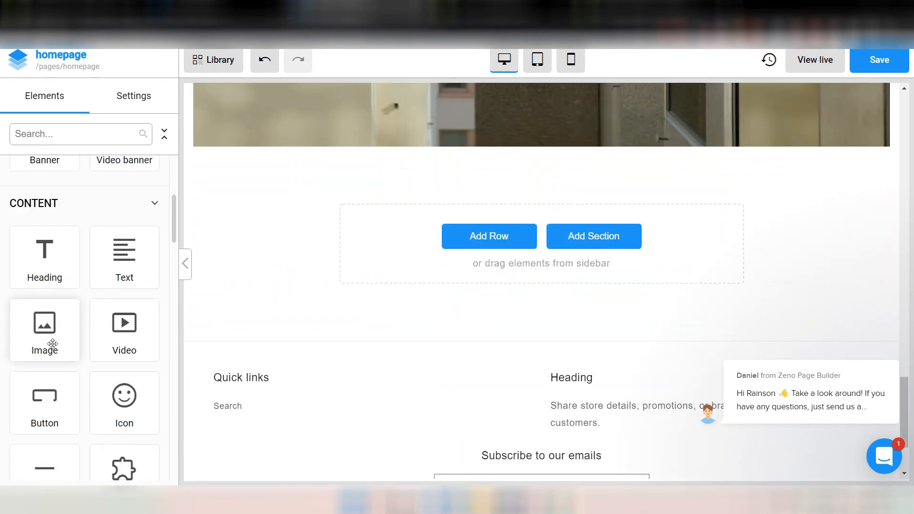
{"action": "scroll", "coordinate": [52, 344], "scroll_direction": "up", "scroll_amount": 2}
{"action": "scroll", "coordinate": [52, 344], "scroll_direction": "down", "scroll_amount": 3}
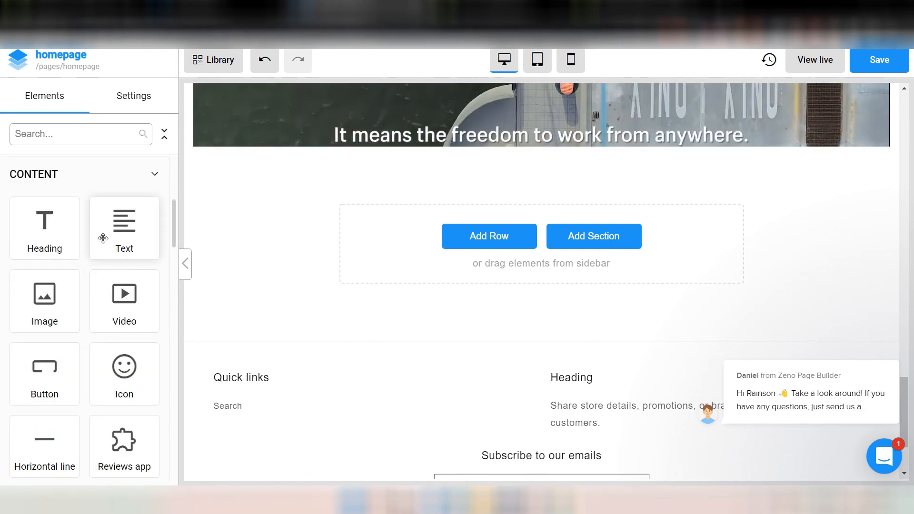
{"action": "scroll", "coordinate": [90, 342], "scroll_direction": "down", "scroll_amount": 6}
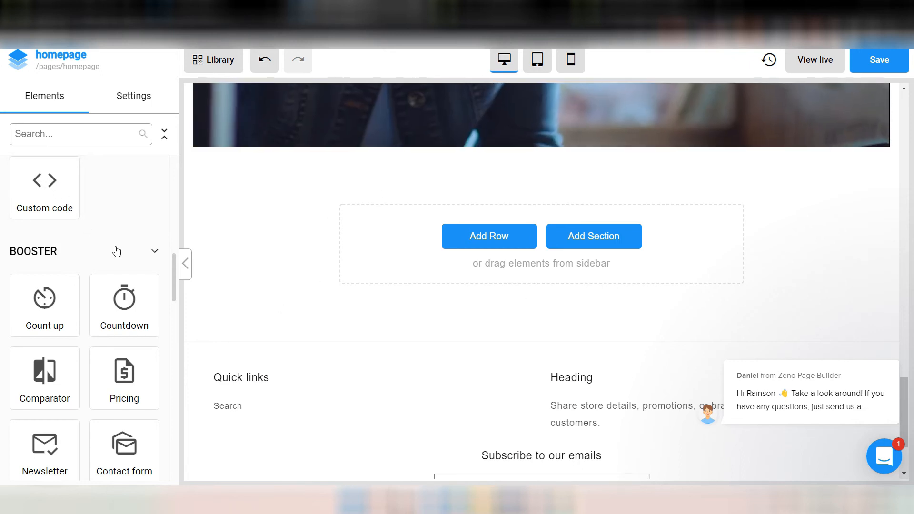
{"action": "scroll", "coordinate": [117, 251], "scroll_direction": "down", "scroll_amount": 3}
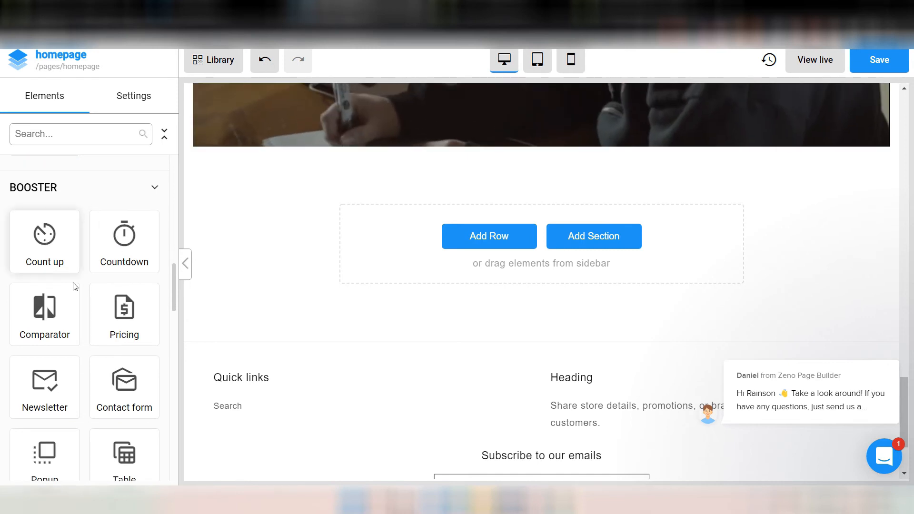
{"action": "scroll", "coordinate": [90, 288], "scroll_direction": "down", "scroll_amount": 3}
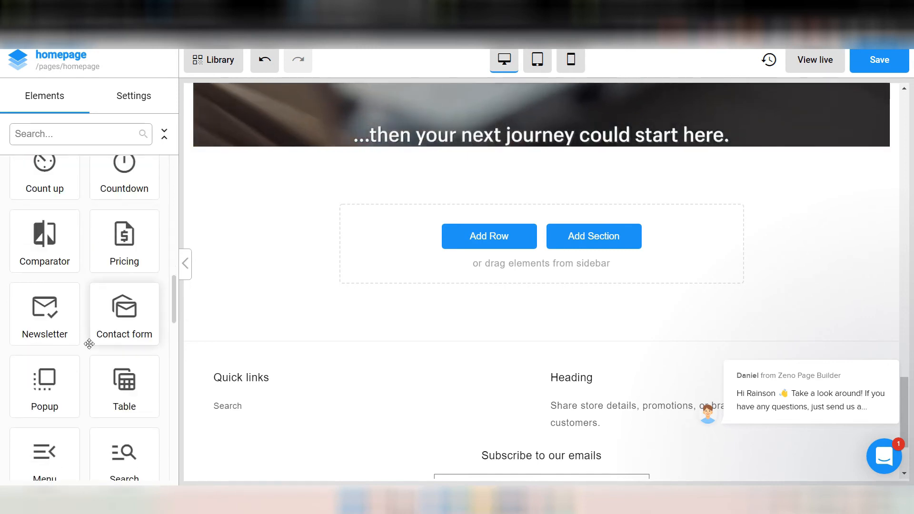
{"action": "scroll", "coordinate": [89, 340], "scroll_direction": "down", "scroll_amount": 5}
{"action": "scroll", "coordinate": [90, 386], "scroll_direction": "down", "scroll_amount": 5}
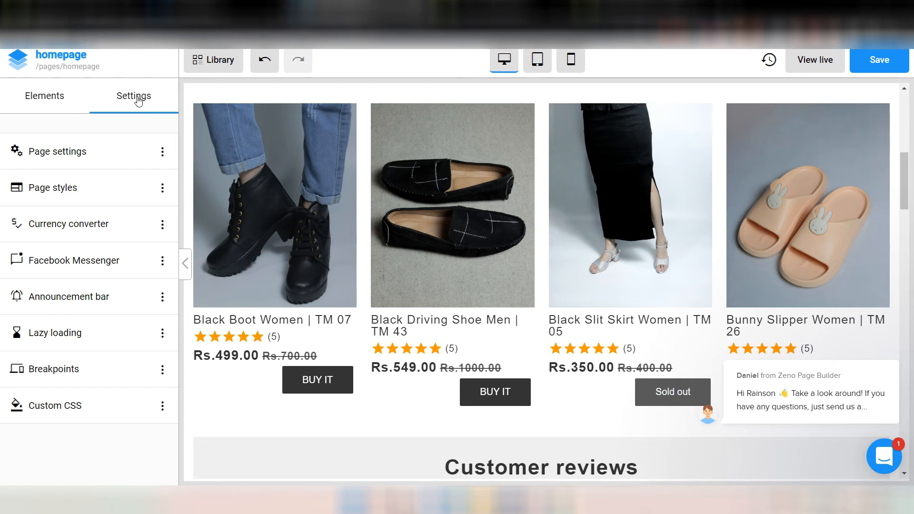
Step: Enable the currency converter with INR - Indian Rupee among its currencies and show INR on the page
{"action": "left_click", "coordinate": [59, 230]}
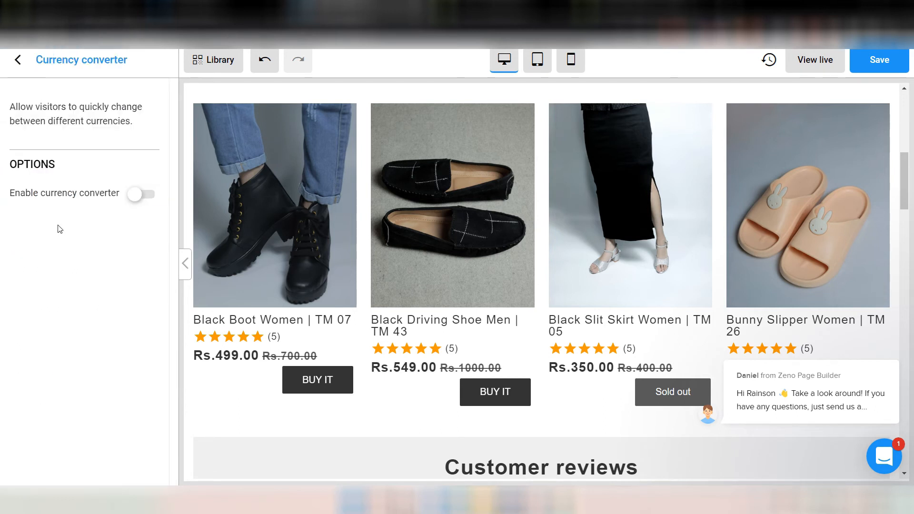
{"action": "left_click", "coordinate": [139, 194]}
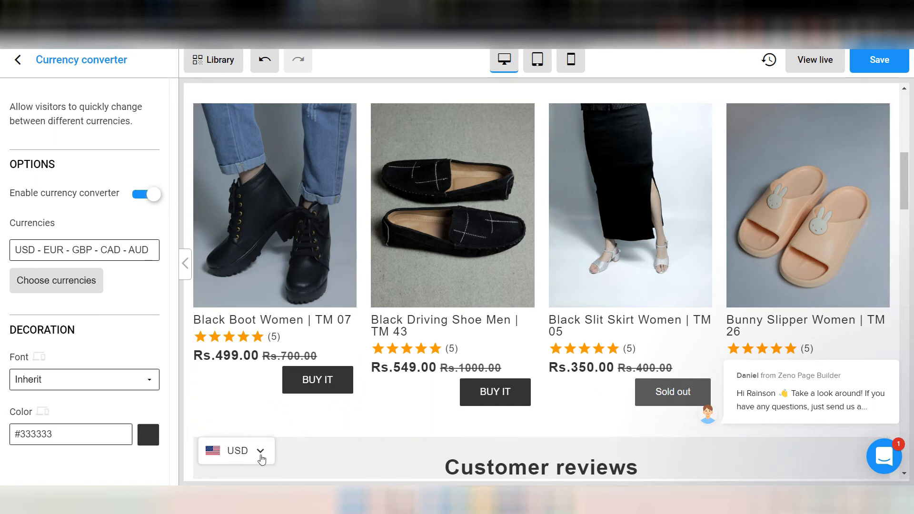
{"action": "left_click", "coordinate": [260, 455]}
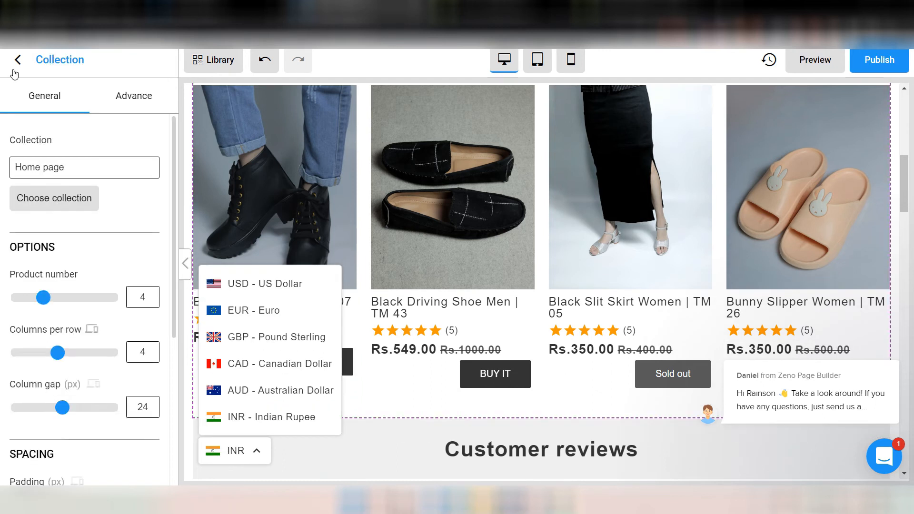
Step: Try the Open by default option in the Facebook Messenger settings and leave the settings
{"action": "left_click", "coordinate": [14, 67]}
{"action": "left_click", "coordinate": [137, 101]}
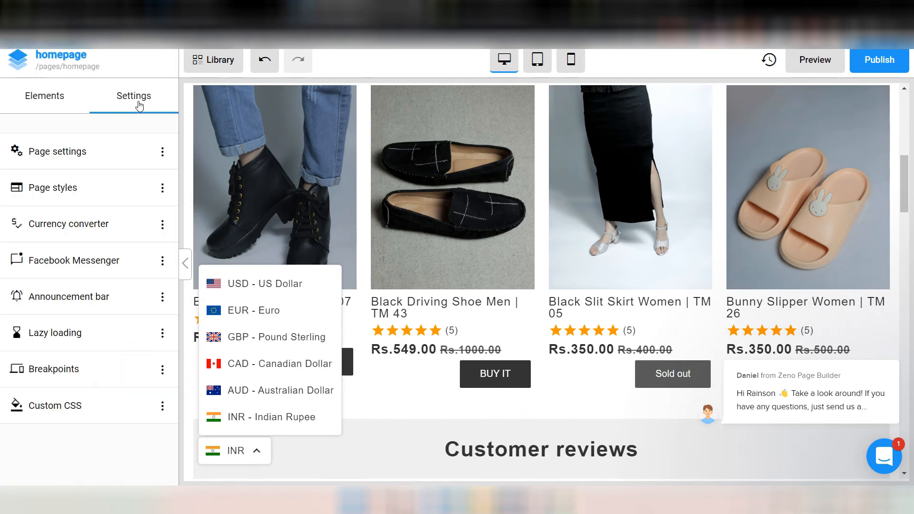
{"action": "left_click", "coordinate": [72, 274]}
{"action": "left_click", "coordinate": [138, 375]}
{"action": "left_click", "coordinate": [138, 377]}
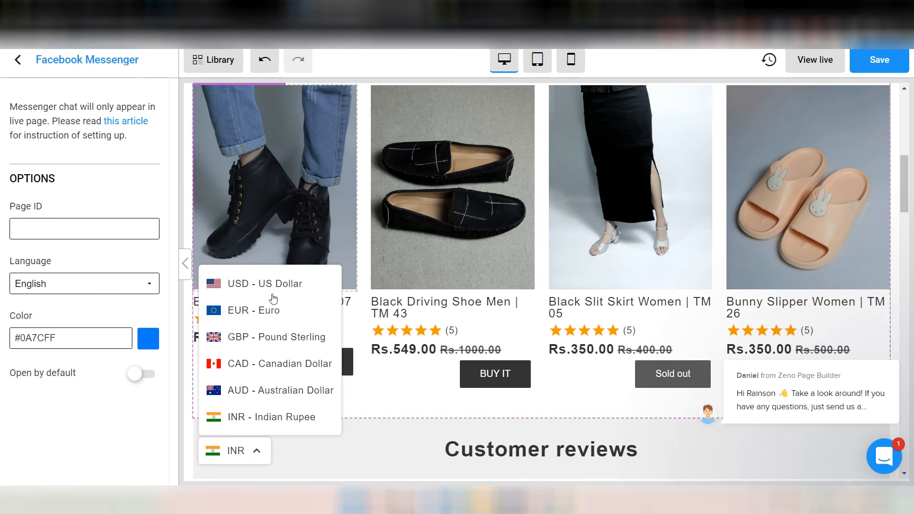
{"action": "left_click", "coordinate": [13, 67]}
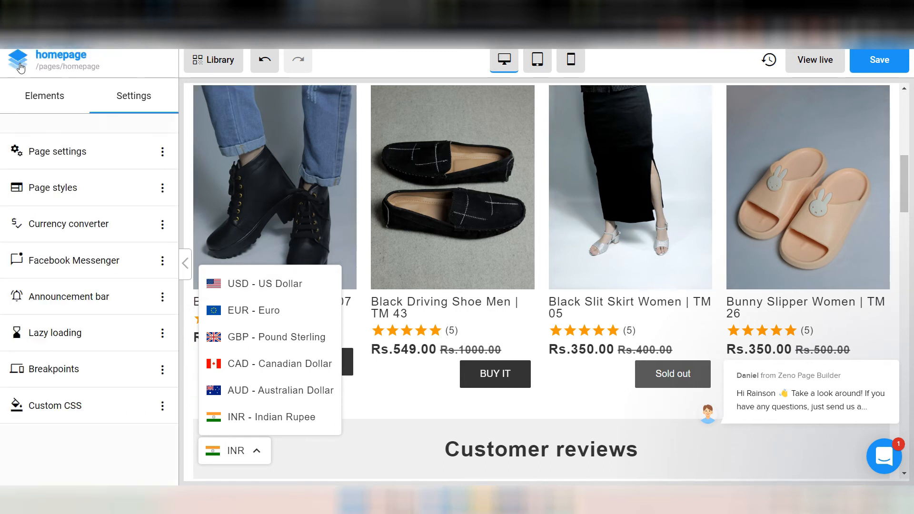
Step: Enable the announcement bar and set its message to "FREE SHIPPING FOR ORDEES ABOVE $1000"
{"action": "left_click", "coordinate": [92, 310]}
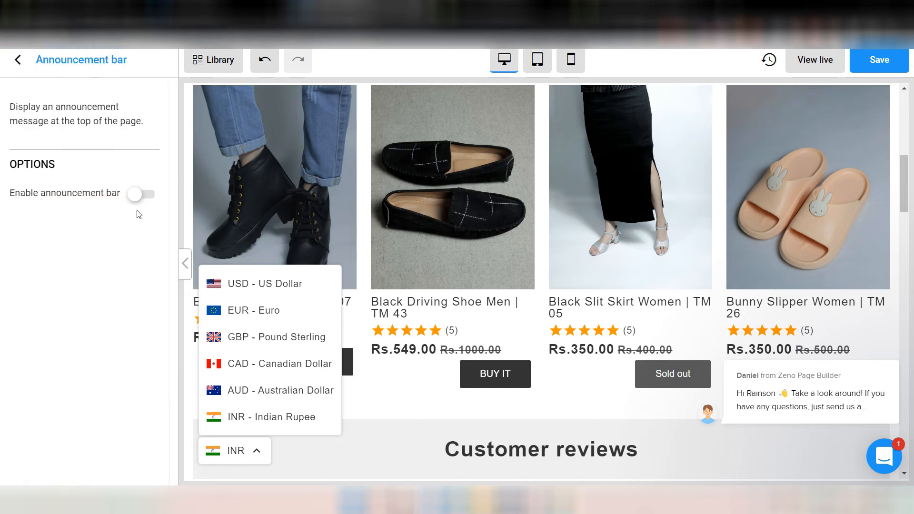
{"action": "left_click", "coordinate": [143, 195]}
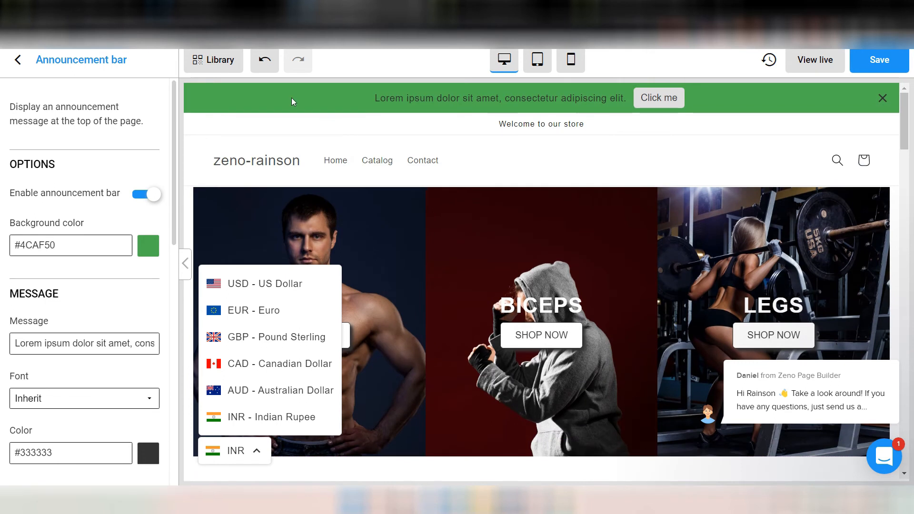
{"action": "triple_click", "coordinate": [80, 344]}
{"action": "type", "text": "FREE SHIPPI"}
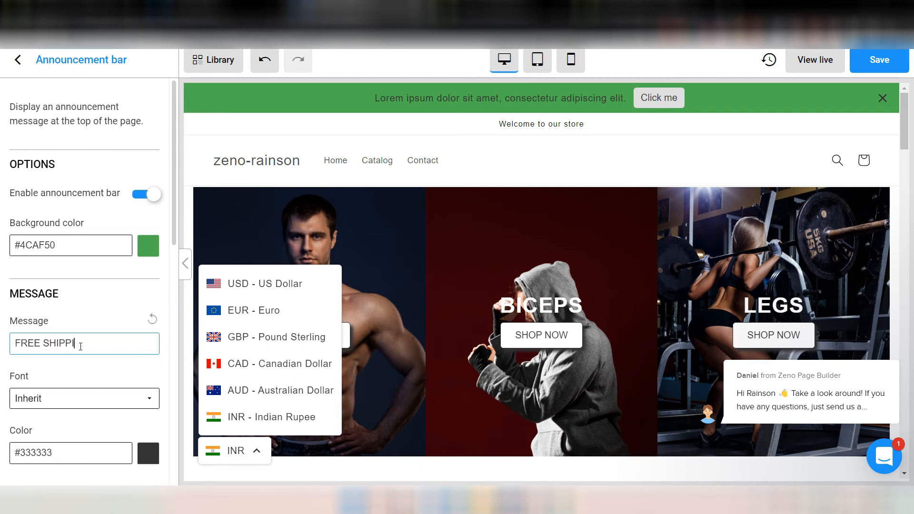
{"action": "type", "text": "NG FOR ORDEES ABOVE"}
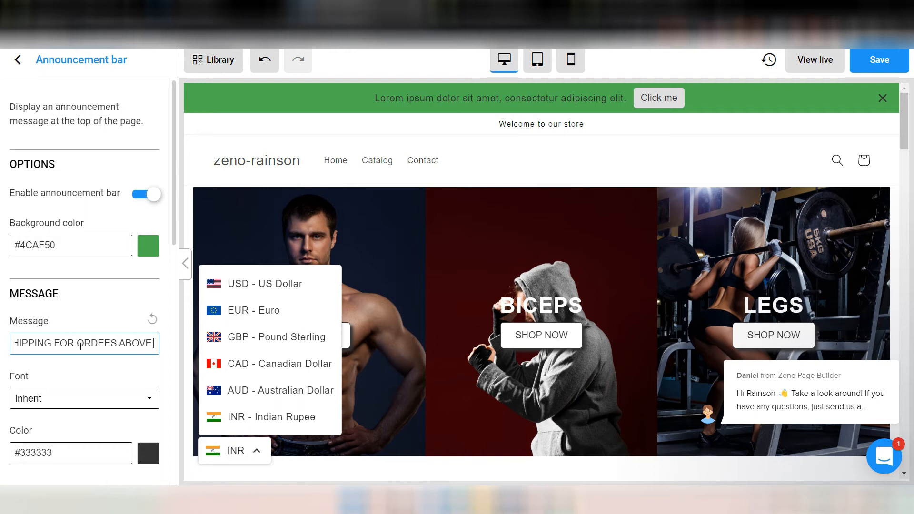
{"action": "type", "text": " $1000"}
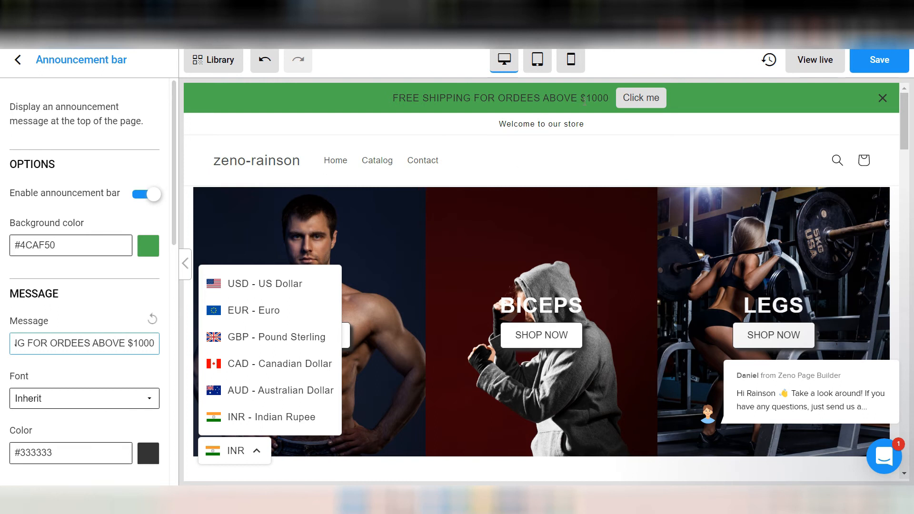
Step: Examine the announcement bar's message, action button and close button options
{"action": "scroll", "coordinate": [114, 298], "scroll_direction": "down", "scroll_amount": 3}
{"action": "scroll", "coordinate": [96, 296], "scroll_direction": "up", "scroll_amount": 2}
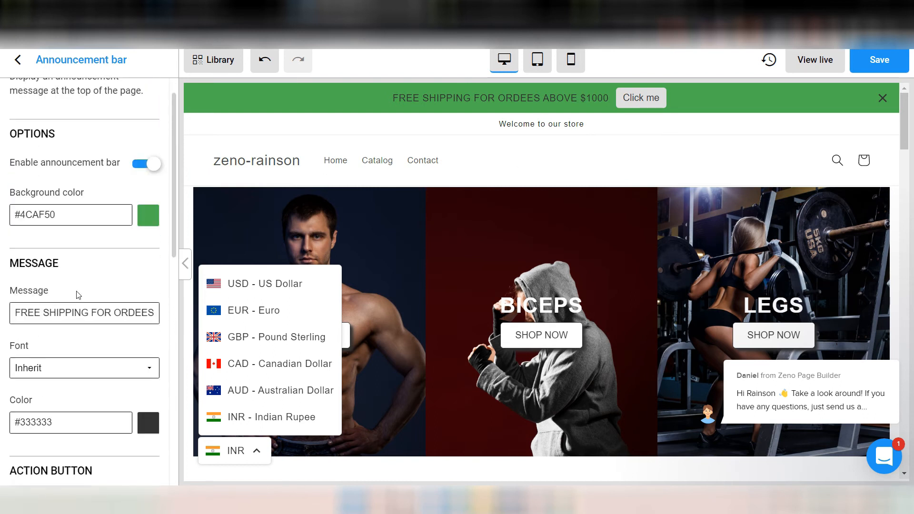
{"action": "scroll", "coordinate": [79, 295], "scroll_direction": "down", "scroll_amount": 2}
{"action": "scroll", "coordinate": [79, 295], "scroll_direction": "down", "scroll_amount": 9}
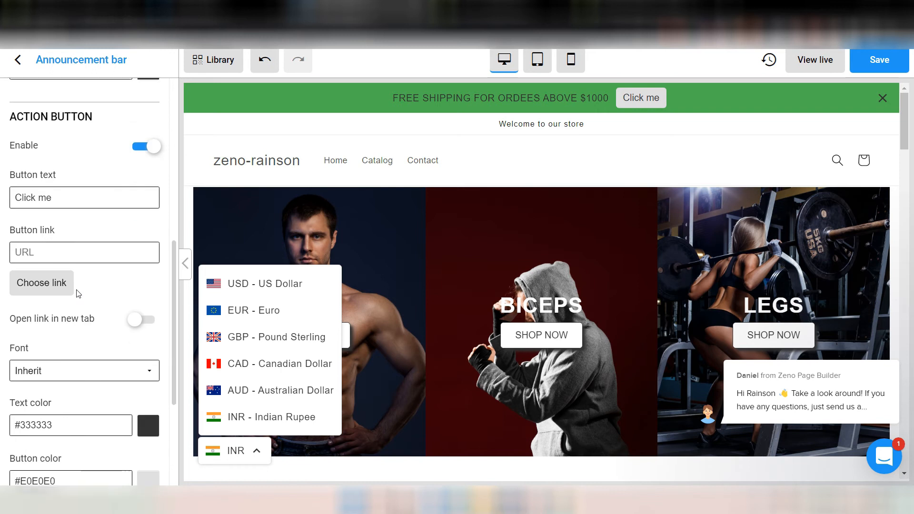
{"action": "scroll", "coordinate": [79, 284], "scroll_direction": "down", "scroll_amount": 1}
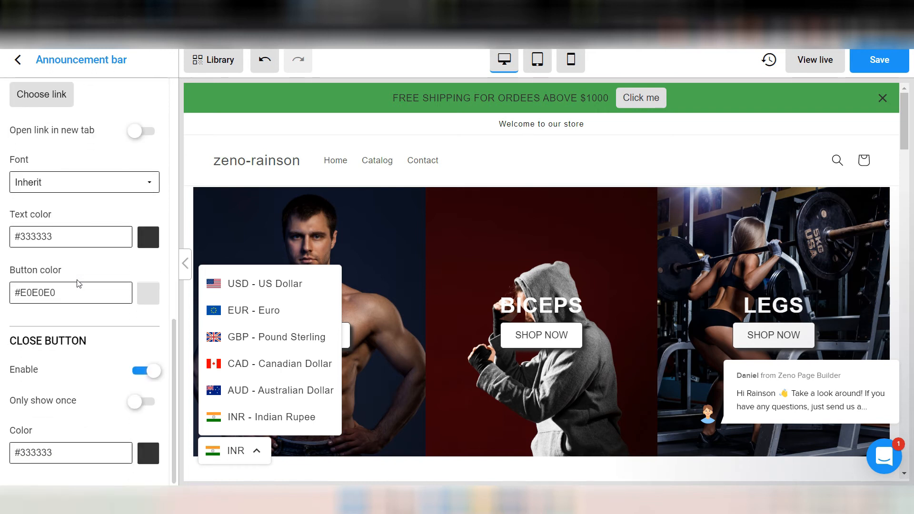
Step: Leave the announcement bar settings and examine the Lazy loading options while looking through the homepage's sections
{"action": "scroll", "coordinate": [79, 285], "scroll_direction": "up", "scroll_amount": 10}
{"action": "left_click", "coordinate": [18, 60]}
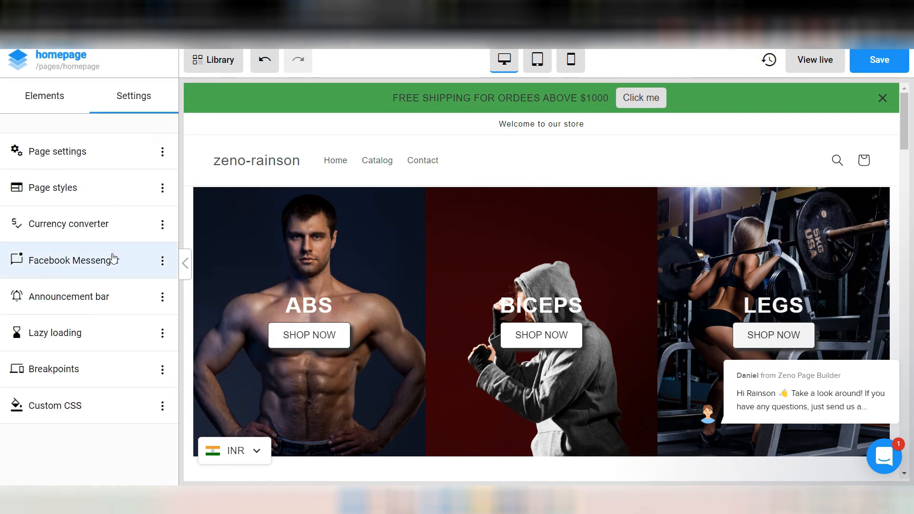
{"action": "left_click", "coordinate": [71, 326]}
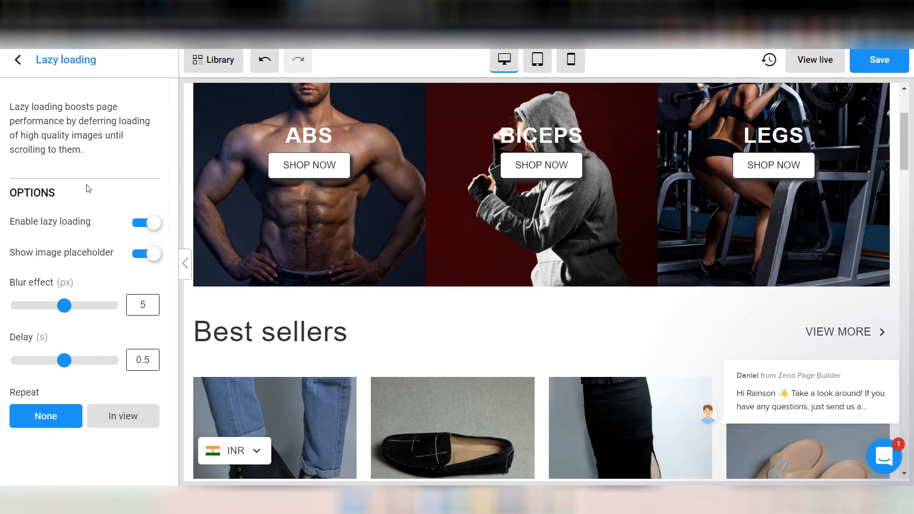
{"action": "scroll", "coordinate": [435, 310], "scroll_direction": "down", "scroll_amount": 2}
{"action": "scroll", "coordinate": [434, 310], "scroll_direction": "down", "scroll_amount": 9}
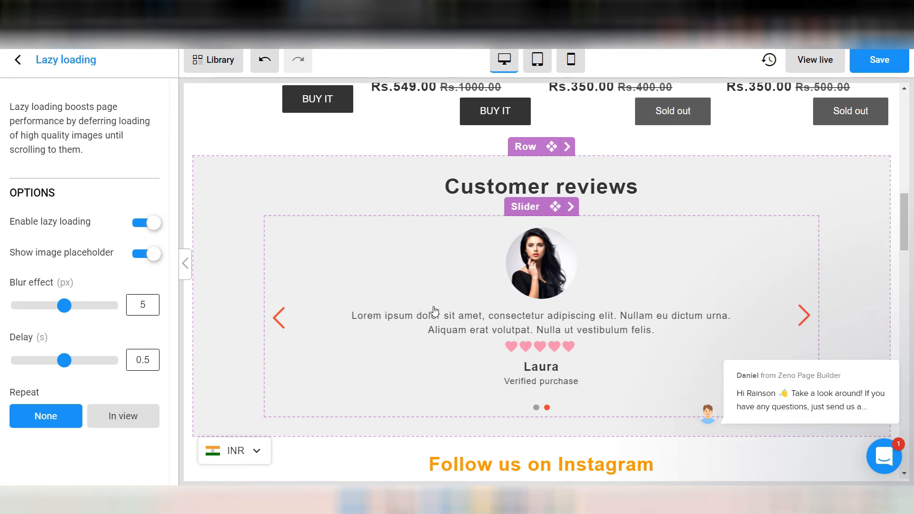
{"action": "scroll", "coordinate": [435, 310], "scroll_direction": "down", "scroll_amount": 5}
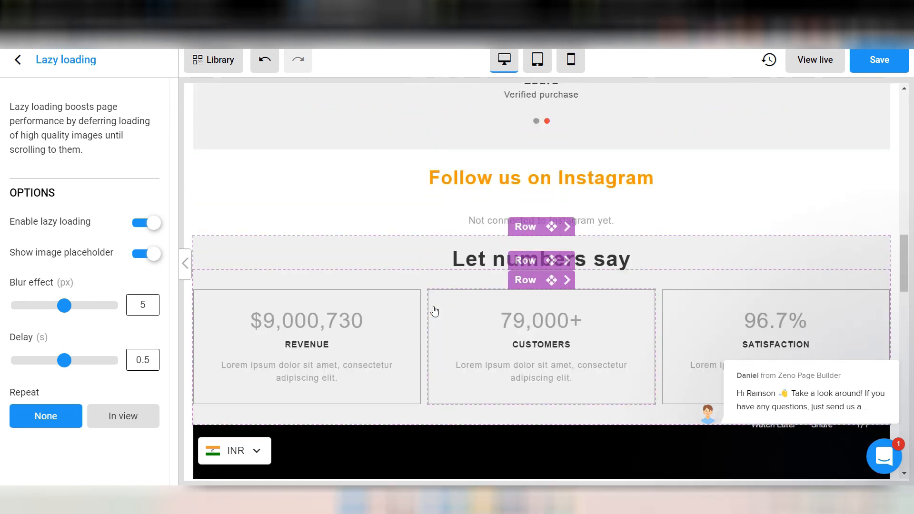
{"action": "scroll", "coordinate": [435, 312], "scroll_direction": "down", "scroll_amount": 3}
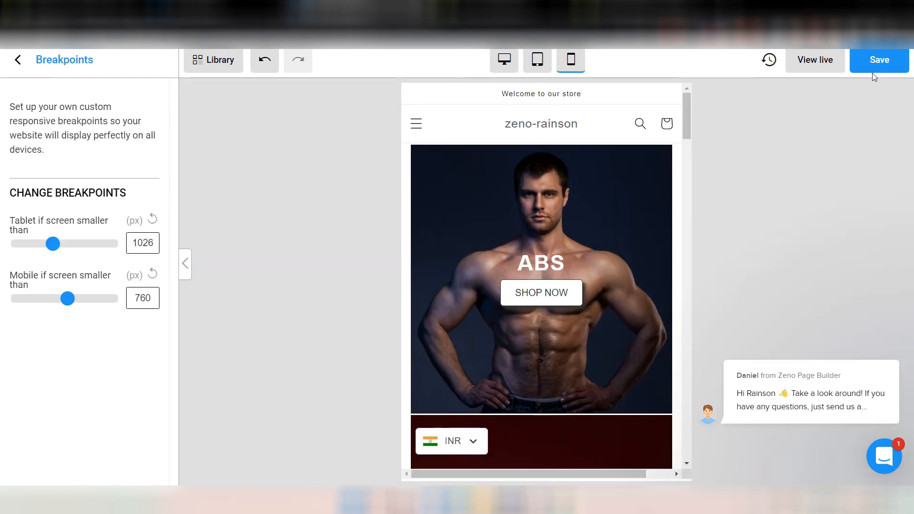
Step: Save and publish the homepage from the page editor and return to the list of landing pages
{"action": "left_click", "coordinate": [870, 72]}
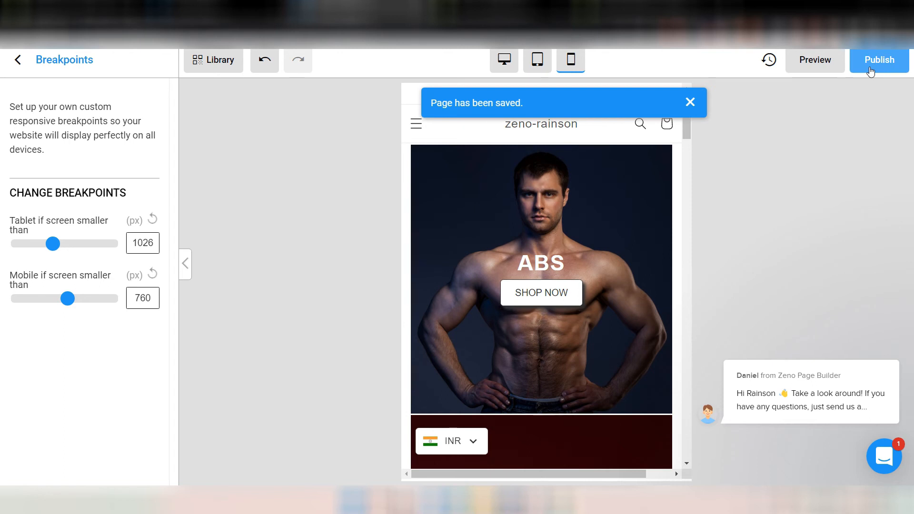
{"action": "left_click", "coordinate": [871, 71]}
{"action": "left_click", "coordinate": [13, 59]}
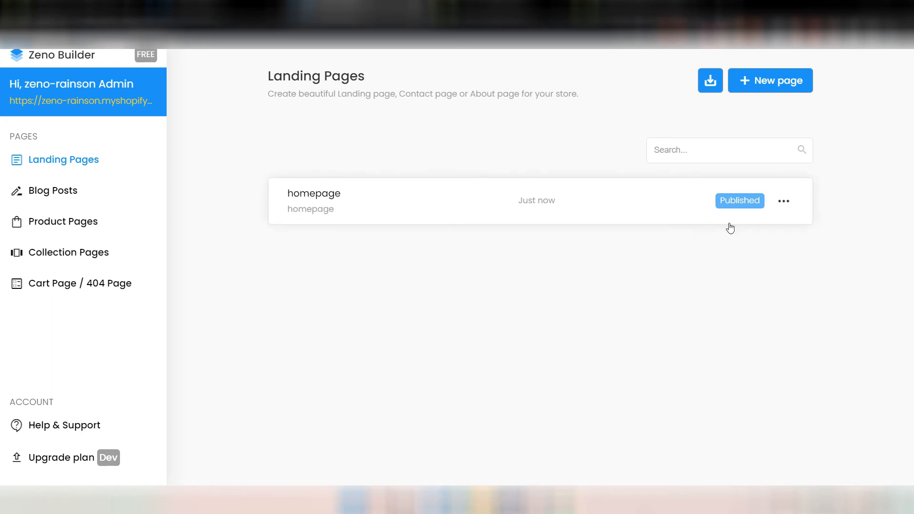
Step: Set the published homepage landing page as the store's home page and confirm
{"action": "left_click", "coordinate": [784, 204]}
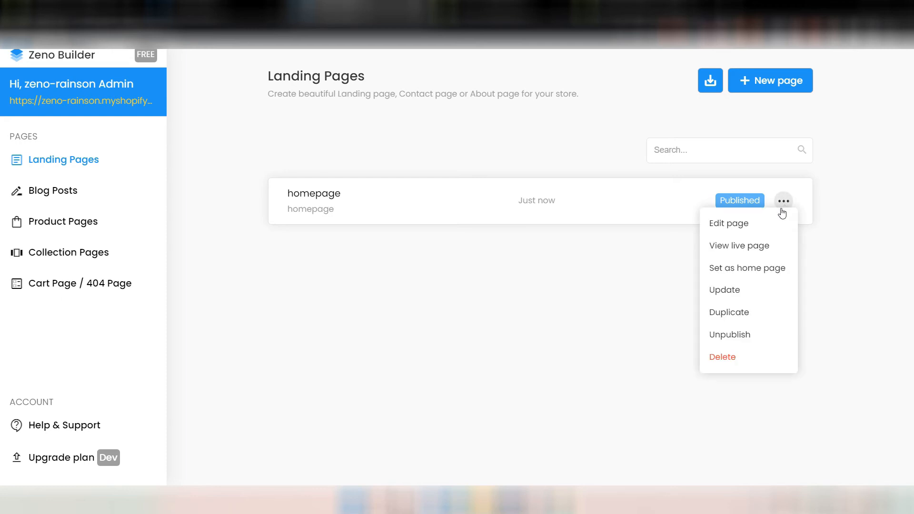
{"action": "left_click", "coordinate": [756, 270]}
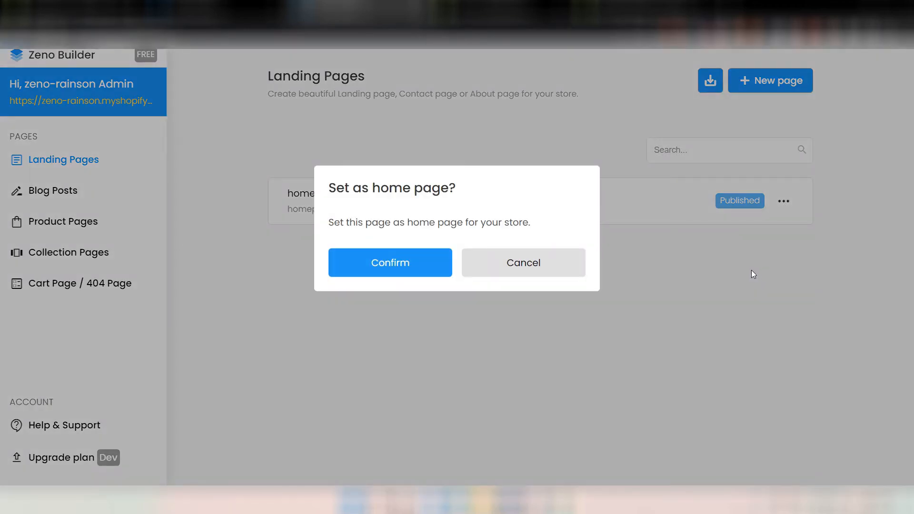
{"action": "left_click", "coordinate": [378, 261]}
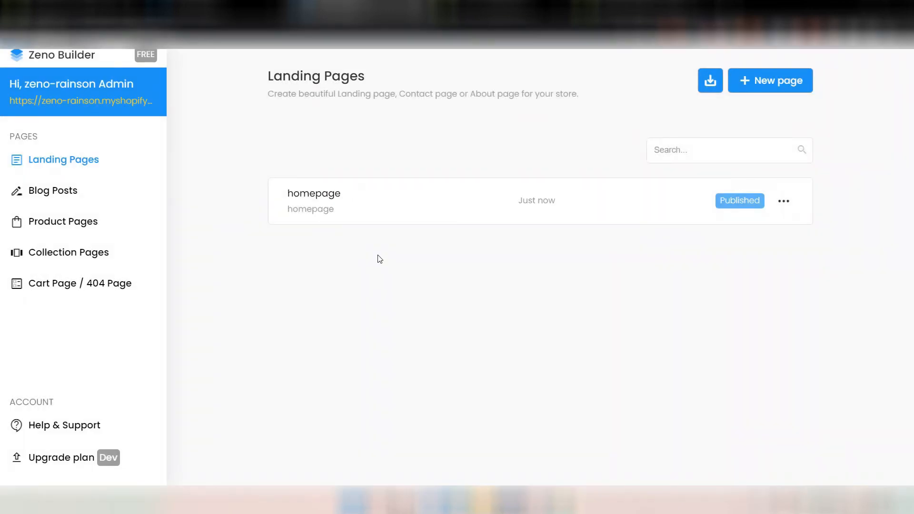
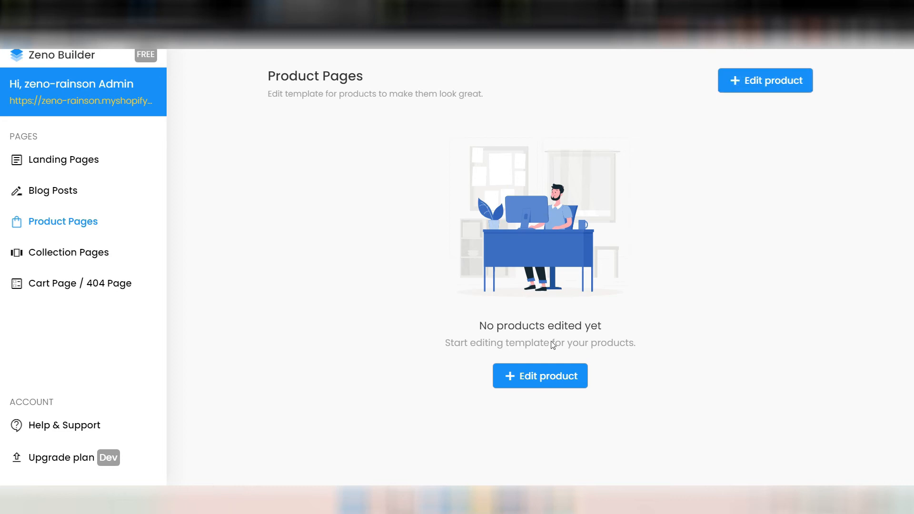
Step: Choose the product Black Boot Women | TM 07 for editing and look over its product page layout
{"action": "left_click", "coordinate": [538, 373]}
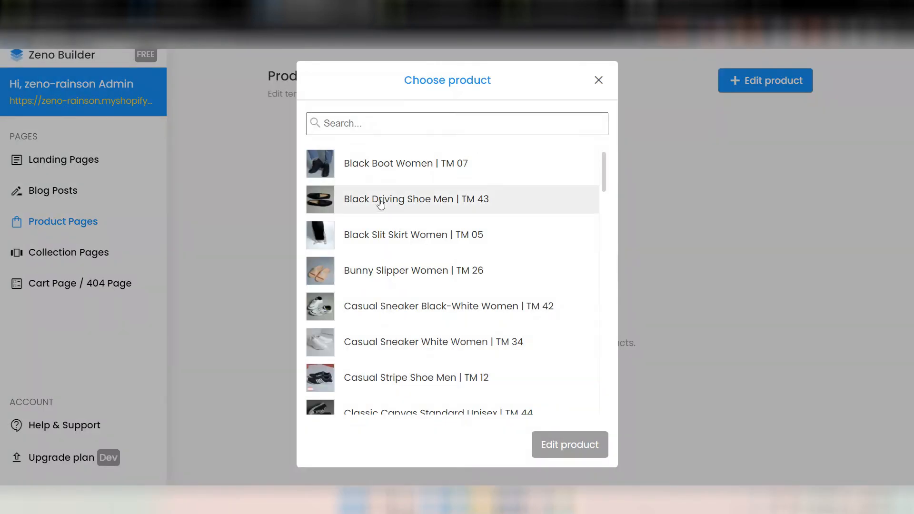
{"action": "left_click", "coordinate": [373, 173]}
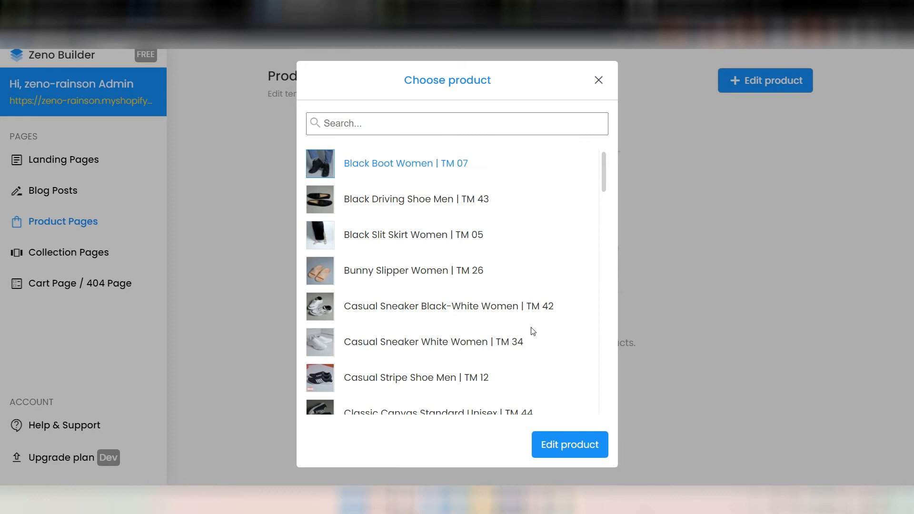
{"action": "left_click", "coordinate": [577, 456]}
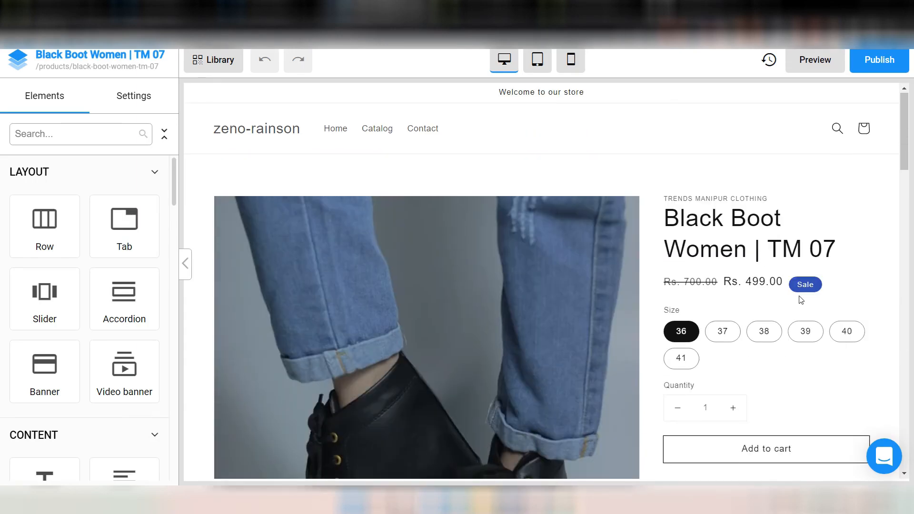
{"action": "scroll", "coordinate": [801, 299], "scroll_direction": "down", "scroll_amount": 10}
{"action": "scroll", "coordinate": [801, 299], "scroll_direction": "down", "scroll_amount": 8}
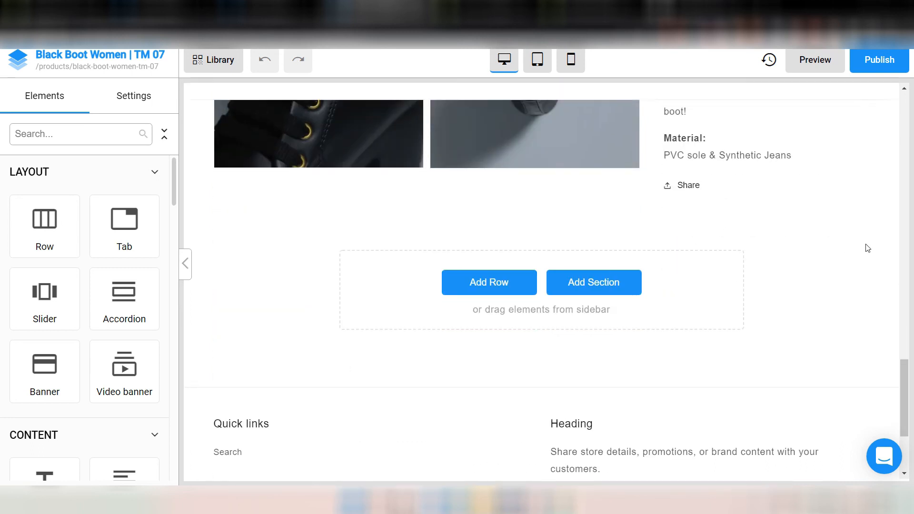
{"action": "scroll", "coordinate": [866, 245], "scroll_direction": "up", "scroll_amount": 15}
{"action": "scroll", "coordinate": [868, 248], "scroll_direction": "up", "scroll_amount": 3}
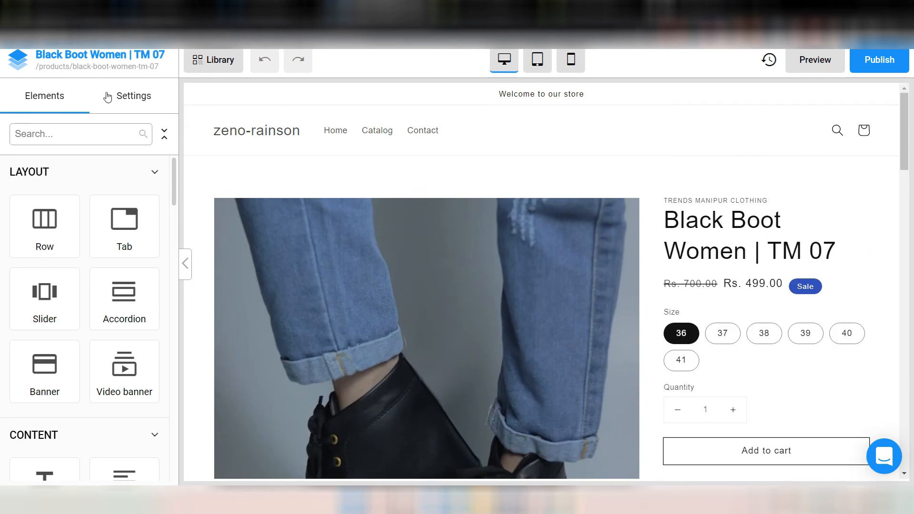
Step: Try the product page without the Theme product section in its page settings and enable the option again
{"action": "left_click", "coordinate": [138, 97]}
{"action": "left_click", "coordinate": [88, 165]}
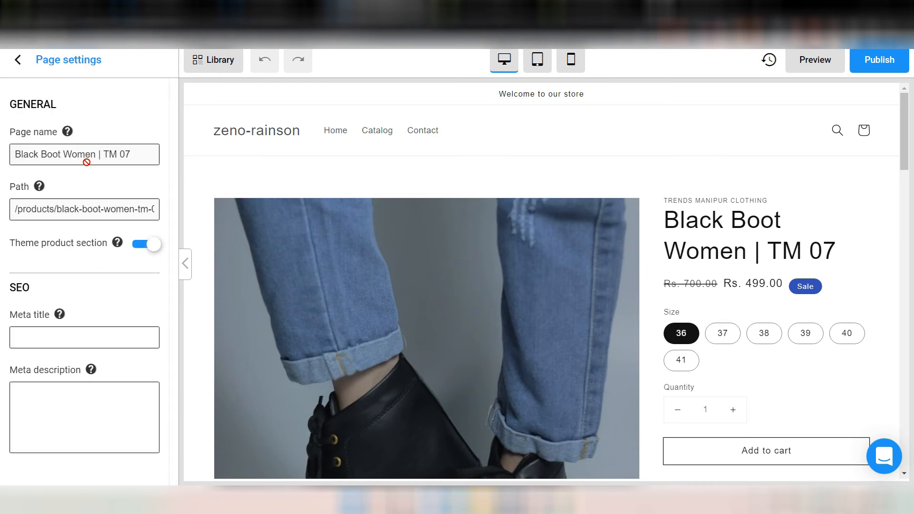
{"action": "left_click", "coordinate": [149, 246]}
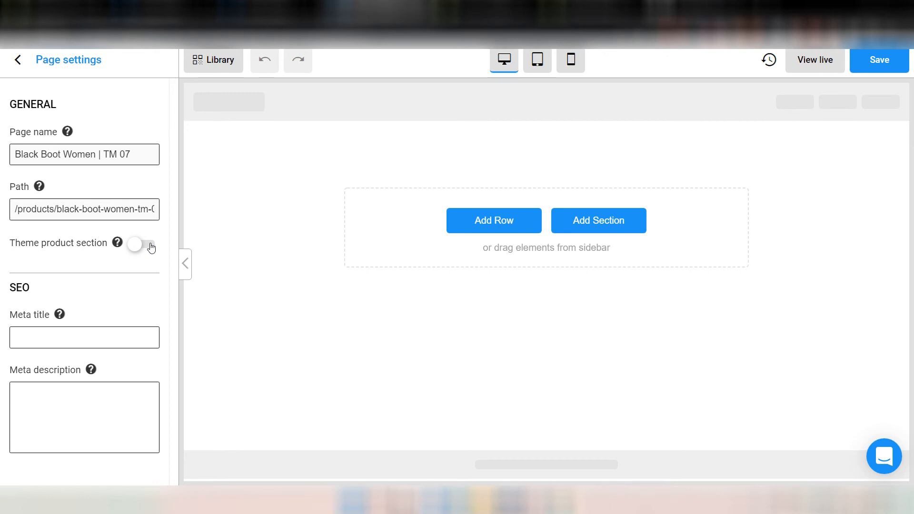
{"action": "left_click", "coordinate": [150, 246]}
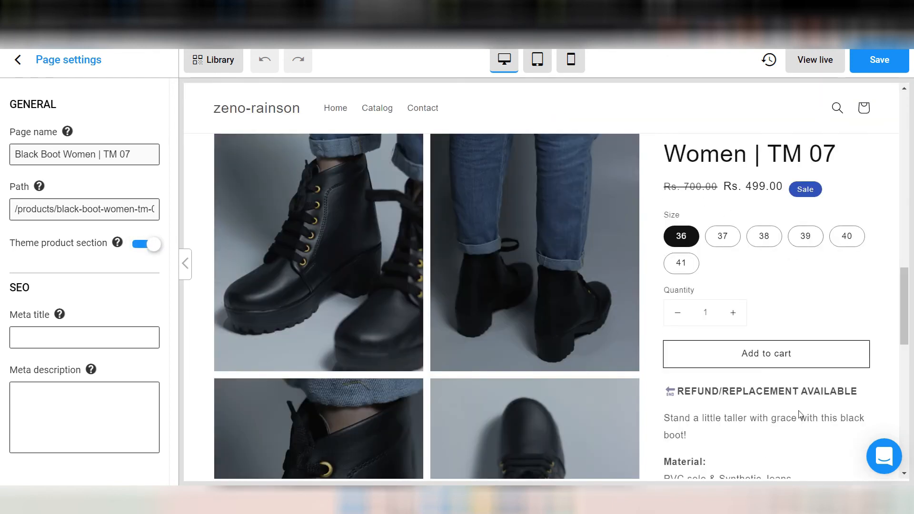
Step: Examine the theme's product section on the Black Boot Women page down to the area for adding rows or sections
{"action": "scroll", "coordinate": [800, 414], "scroll_direction": "down", "scroll_amount": 2}
{"action": "scroll", "coordinate": [800, 414], "scroll_direction": "down", "scroll_amount": 4}
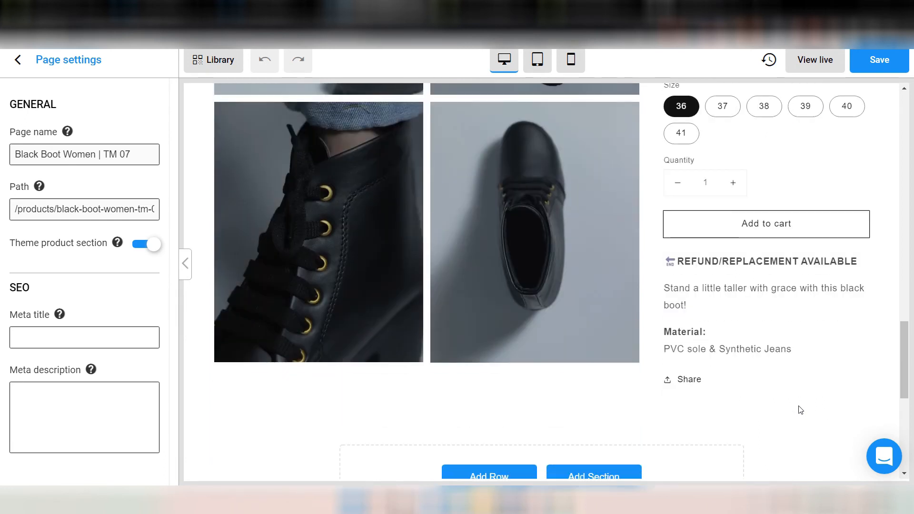
{"action": "scroll", "coordinate": [801, 410], "scroll_direction": "up", "scroll_amount": 4}
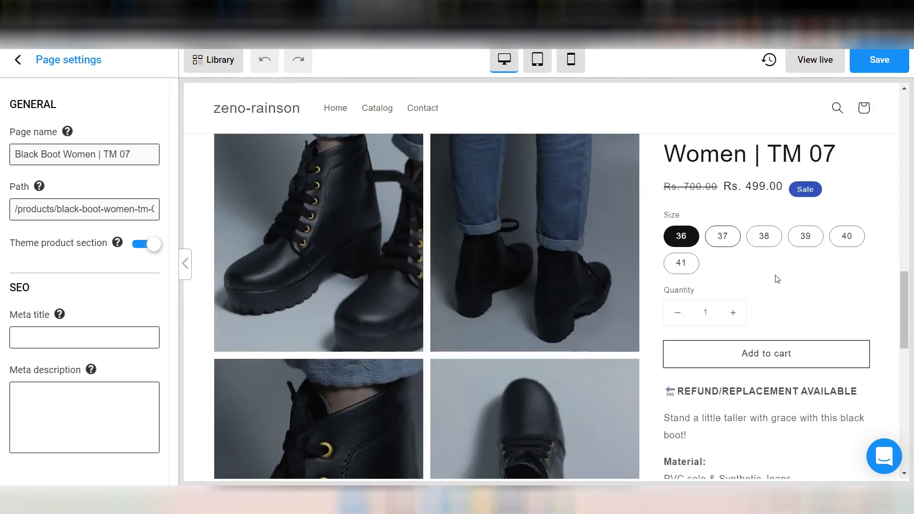
{"action": "scroll", "coordinate": [823, 292], "scroll_direction": "down", "scroll_amount": 2}
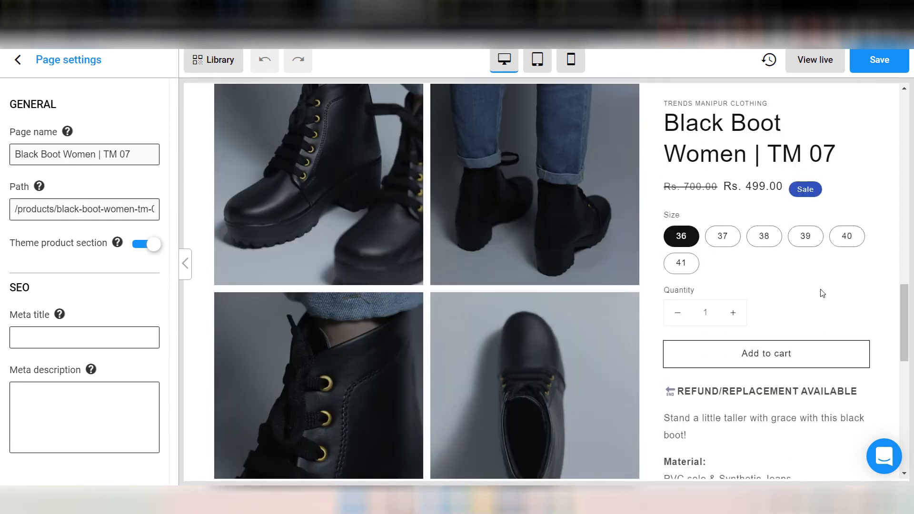
{"action": "scroll", "coordinate": [822, 292], "scroll_direction": "down", "scroll_amount": 3}
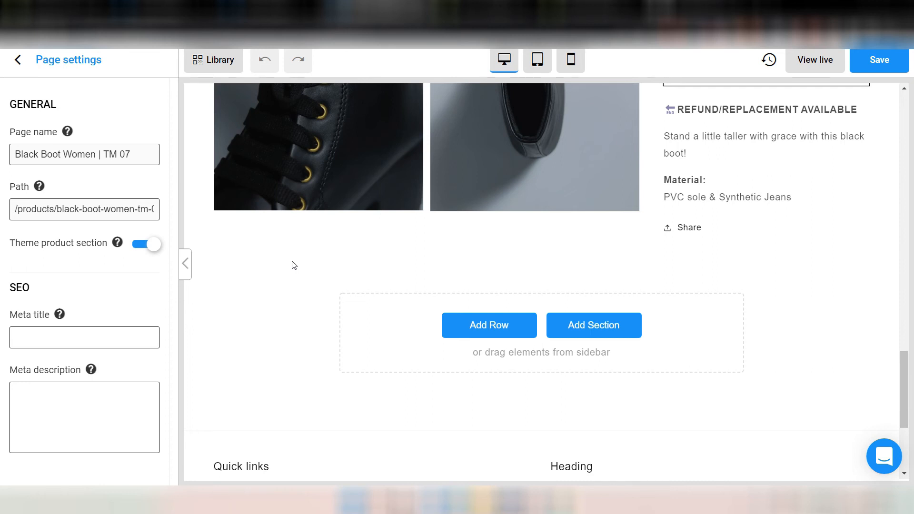
{"action": "scroll", "coordinate": [726, 280], "scroll_direction": "up", "scroll_amount": 5}
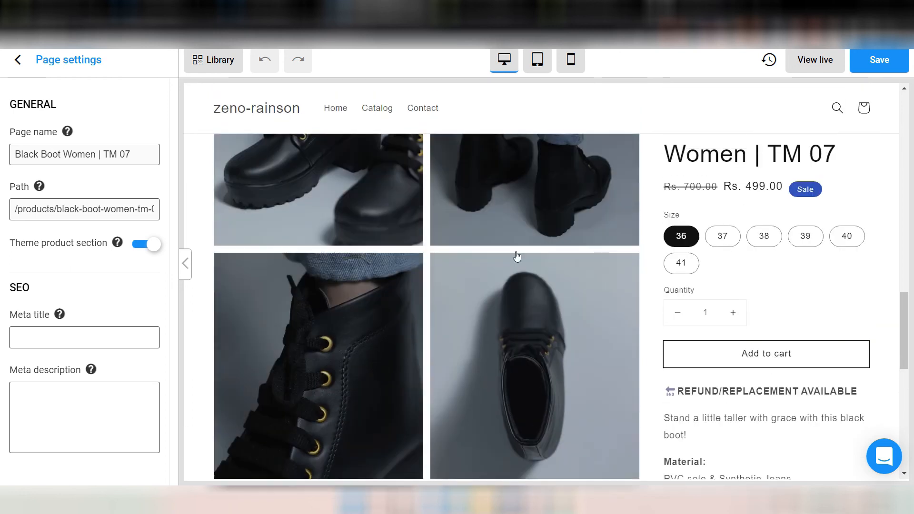
Step: Switch to the Shopify admin and check the store's current theme and theme library on the Themes page
{"action": "left_click", "coordinate": [66, 10]}
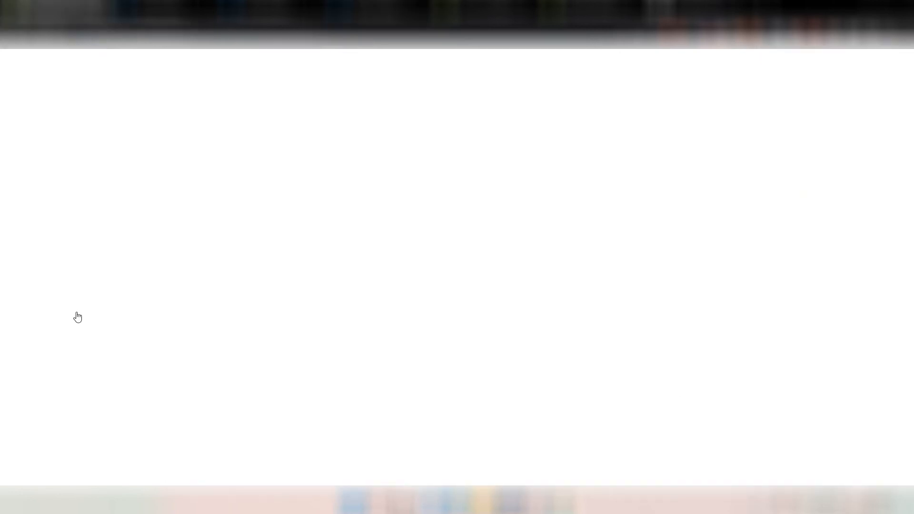
{"action": "left_click", "coordinate": [50, 382]}
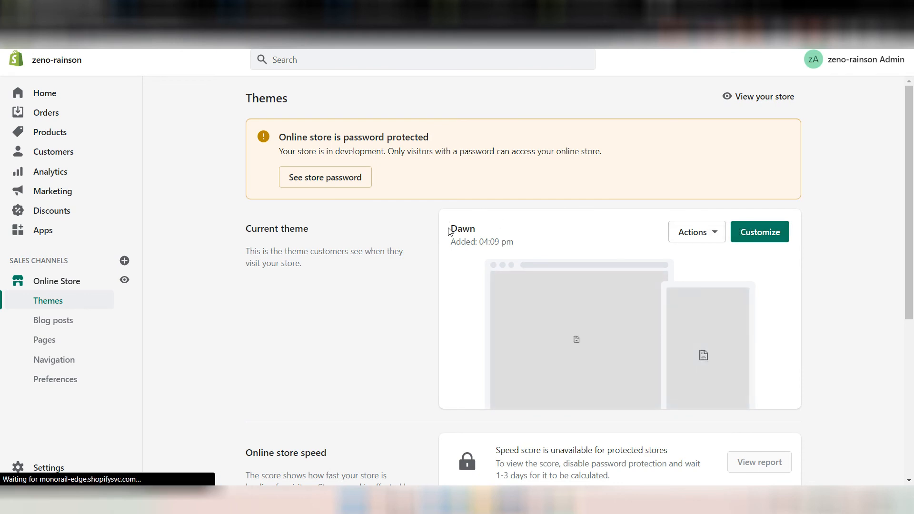
{"action": "left_click_drag", "start_coordinate": [449, 230], "coordinate": [476, 230]}
{"action": "left_click", "coordinate": [456, 285]}
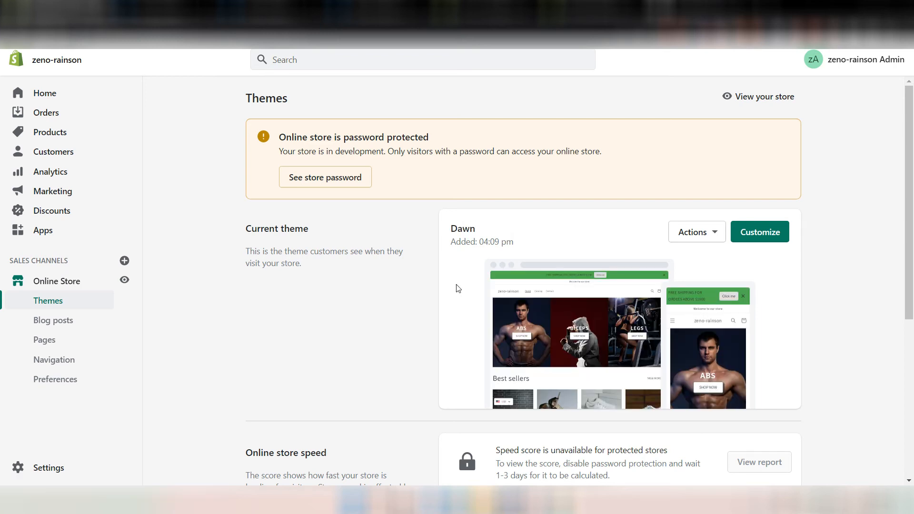
{"action": "scroll", "coordinate": [457, 288], "scroll_direction": "down", "scroll_amount": 2}
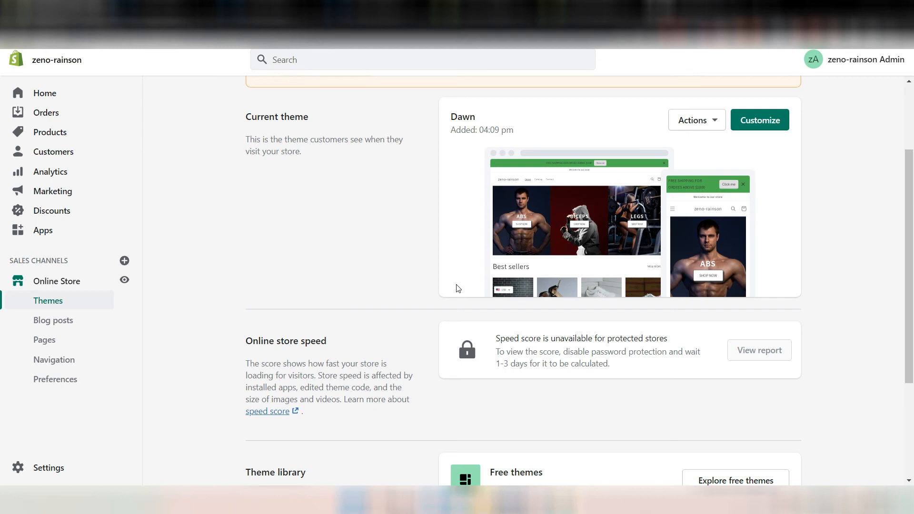
{"action": "scroll", "coordinate": [456, 289], "scroll_direction": "down", "scroll_amount": 3}
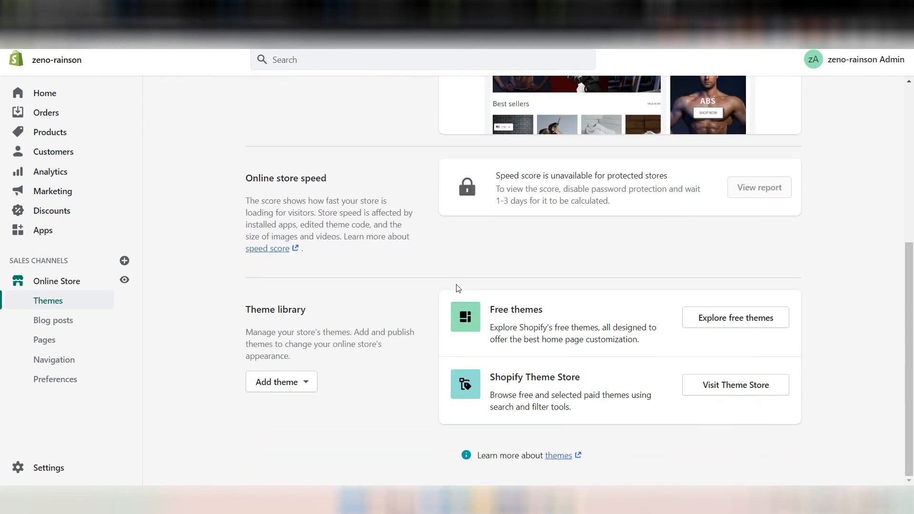
{"action": "scroll", "coordinate": [456, 288], "scroll_direction": "up", "scroll_amount": 5}
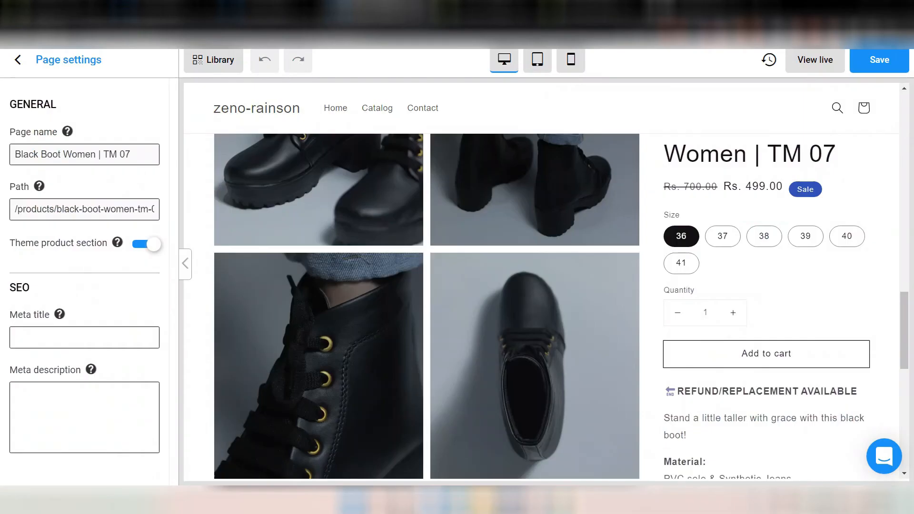
Step: Return to the Zeno page builder and review the theme-supplied product details and the area below them
{"action": "scroll", "coordinate": [713, 262], "scroll_direction": "down", "scroll_amount": 5}
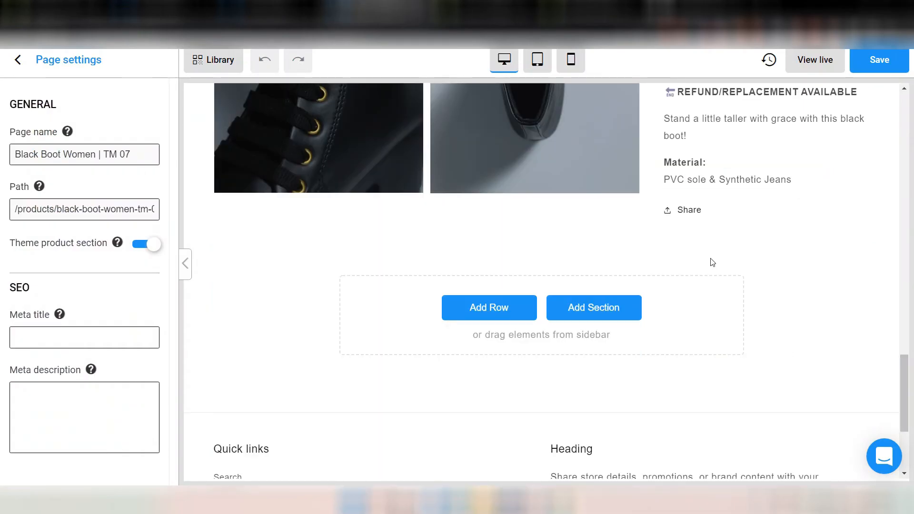
{"action": "scroll", "coordinate": [712, 261], "scroll_direction": "up", "scroll_amount": 5}
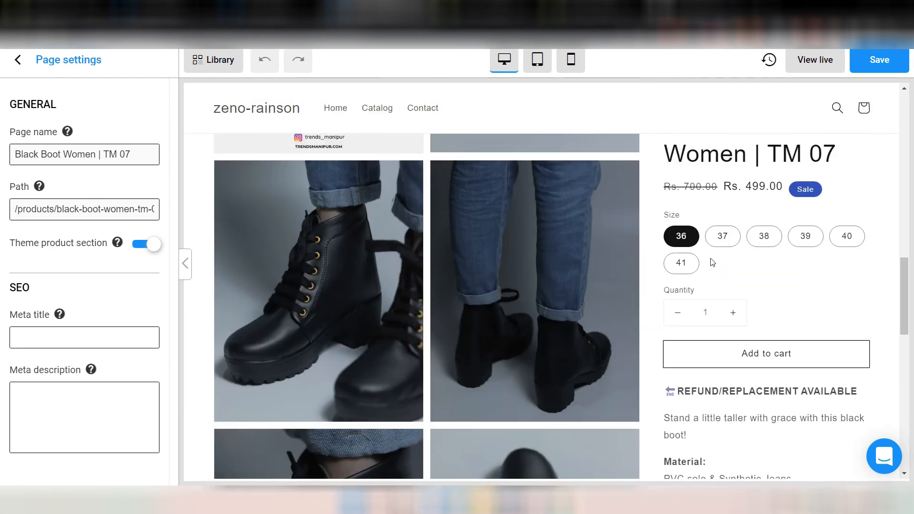
{"action": "scroll", "coordinate": [725, 320], "scroll_direction": "down", "scroll_amount": 3}
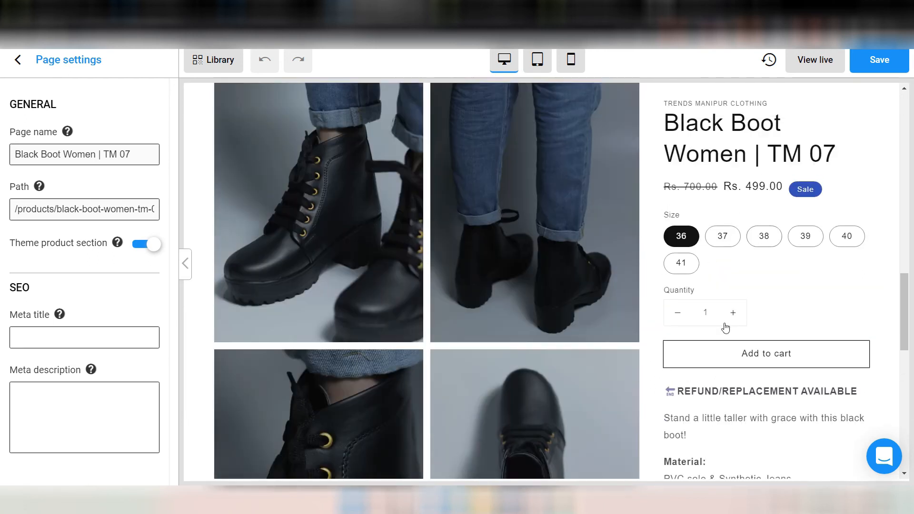
{"action": "scroll", "coordinate": [735, 409], "scroll_direction": "down", "scroll_amount": 3}
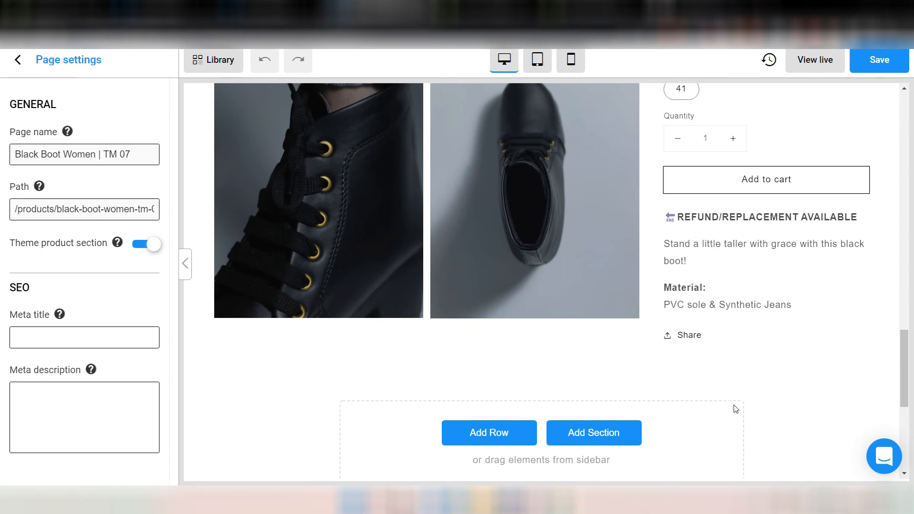
{"action": "scroll", "coordinate": [783, 235], "scroll_direction": "up", "scroll_amount": 5}
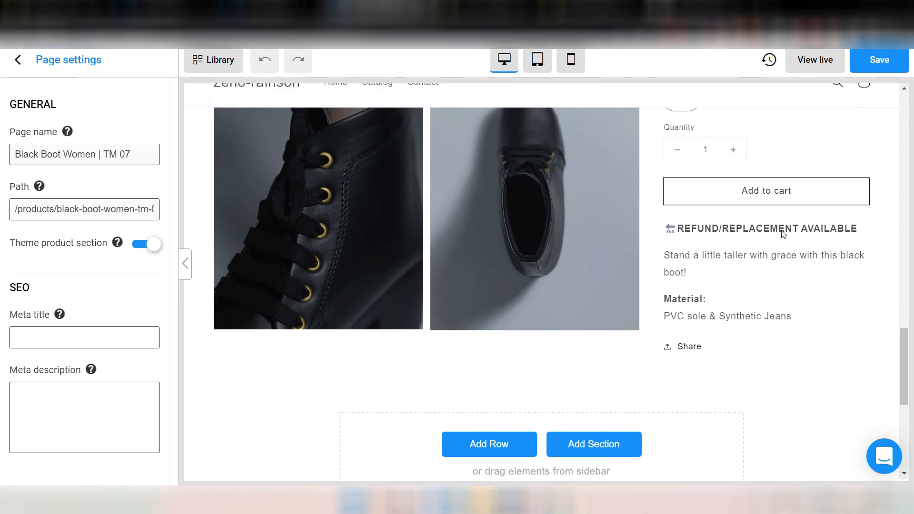
Step: Leave the page settings and add a single-column row below the theme's product section
{"action": "scroll", "coordinate": [783, 234], "scroll_direction": "down", "scroll_amount": 8}
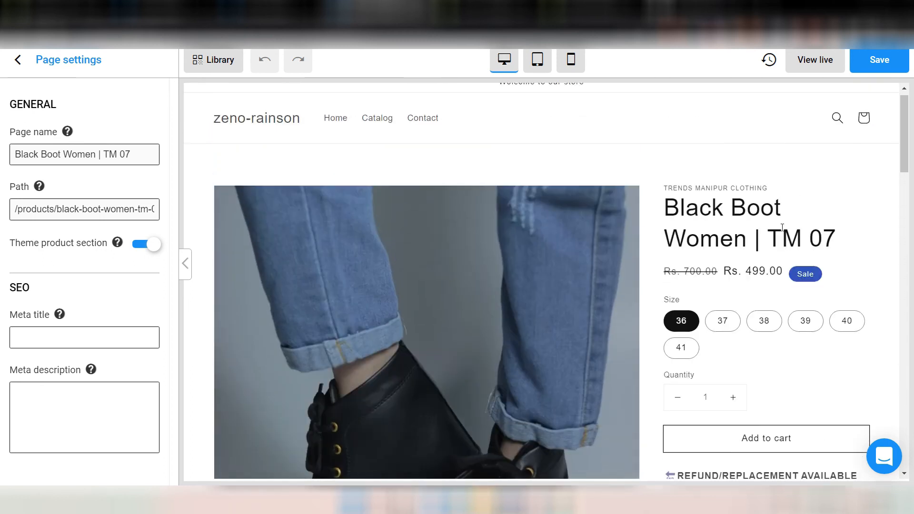
{"action": "scroll", "coordinate": [783, 234], "scroll_direction": "down", "scroll_amount": 5}
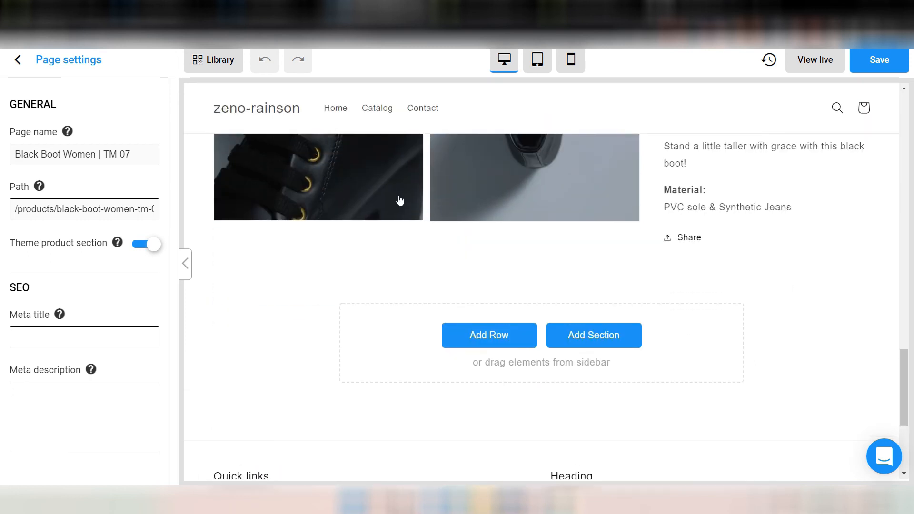
{"action": "left_click", "coordinate": [18, 59]}
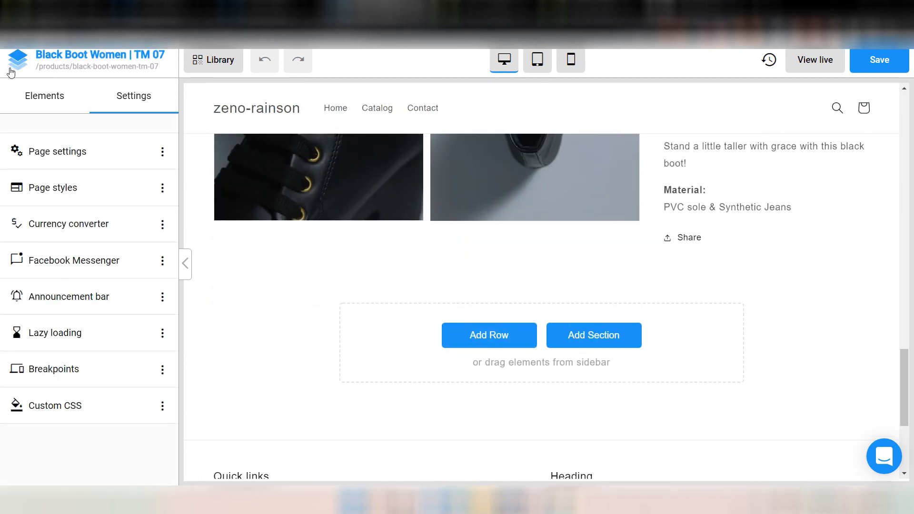
{"action": "left_click", "coordinate": [36, 108]}
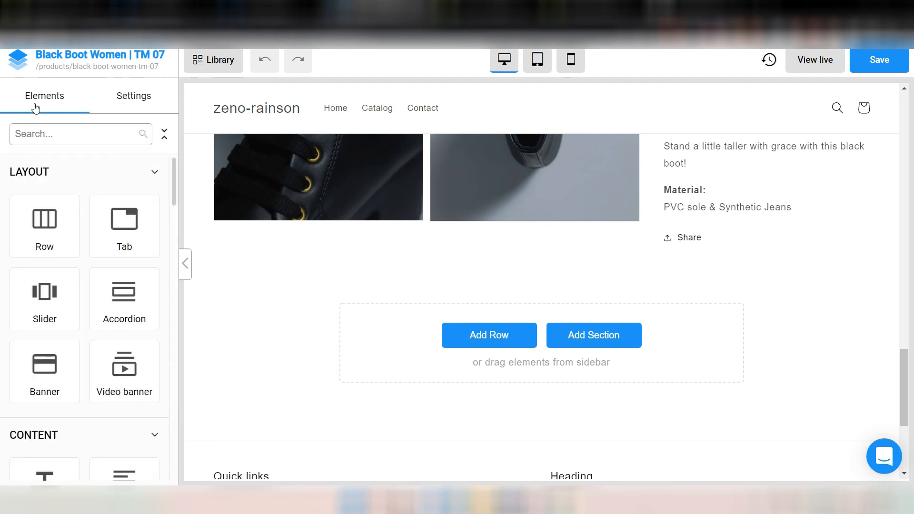
{"action": "scroll", "coordinate": [92, 267], "scroll_direction": "down", "scroll_amount": 1}
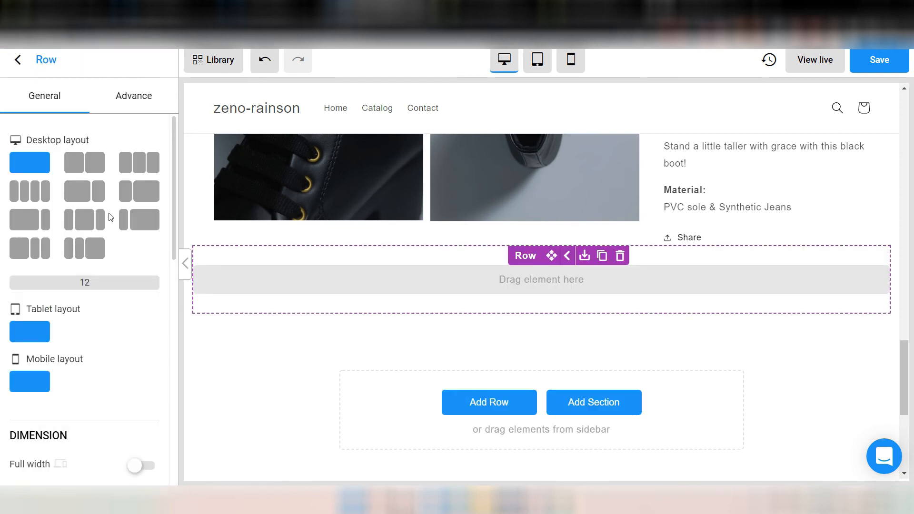
Step: Place an accordion between the product section and the empty row, and test opening and closing its first section
{"action": "left_click", "coordinate": [18, 61]}
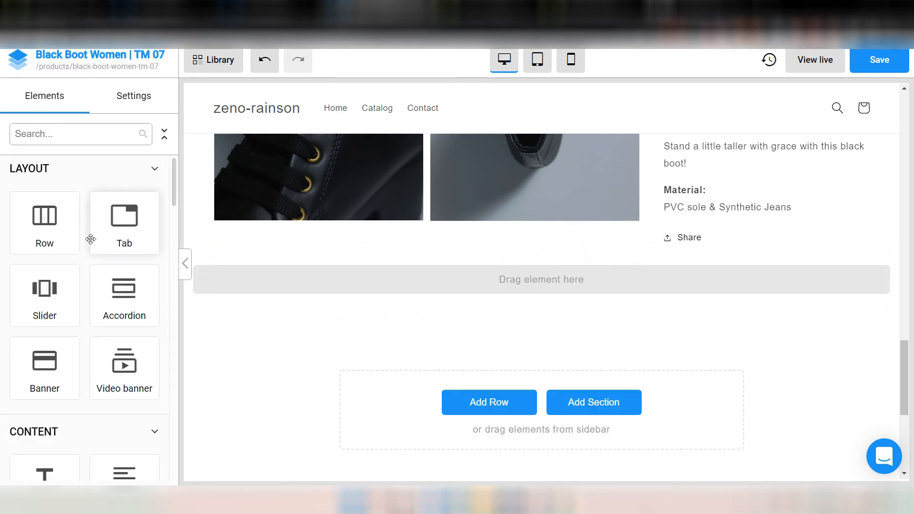
{"action": "left_click_drag", "start_coordinate": [115, 313], "coordinate": [365, 234]}
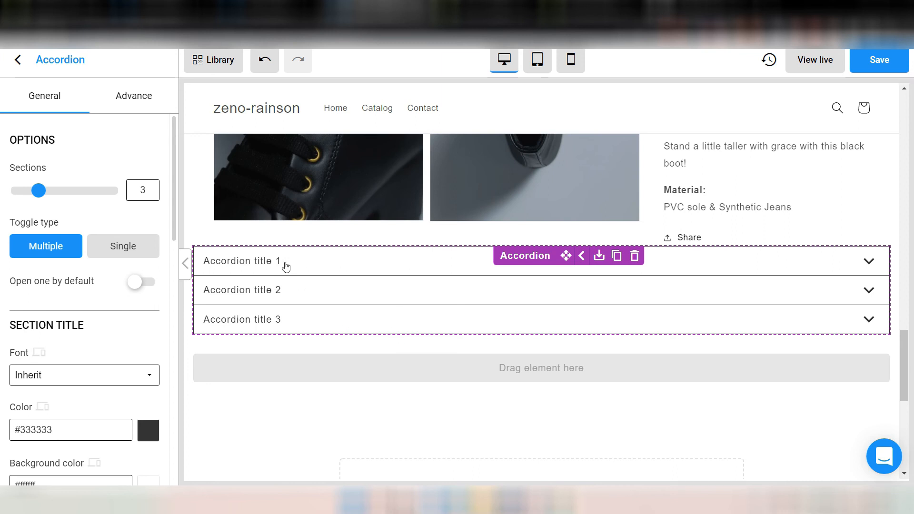
{"action": "left_click", "coordinate": [870, 265]}
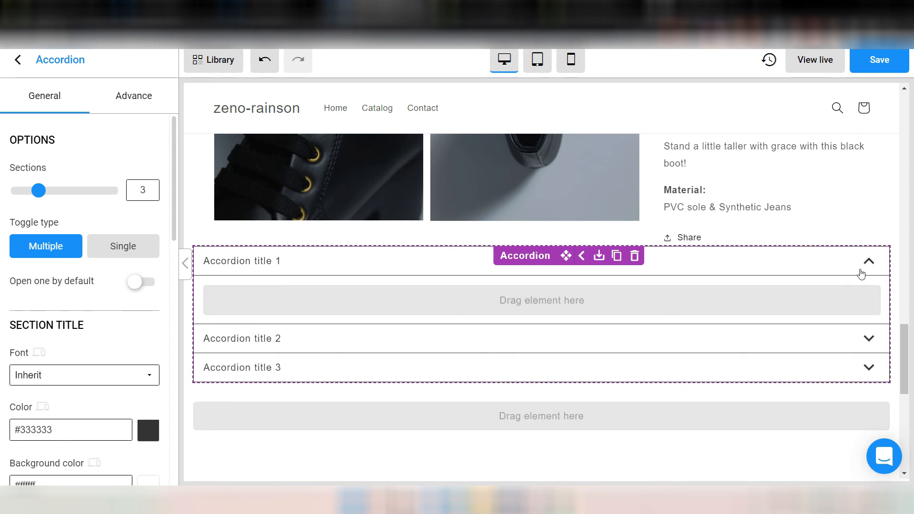
{"action": "left_click", "coordinate": [869, 262]}
Step: Replace the first accordion section's title with "hOW LONG IS THE SHIPPING TIME?"
{"action": "left_click", "coordinate": [247, 261]}
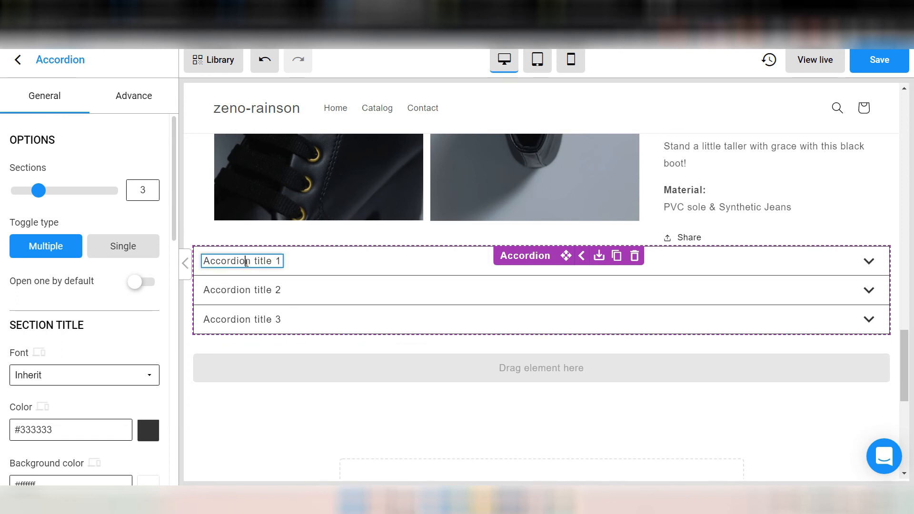
{"action": "key", "text": "ctrl+a"}
{"action": "type", "text": "h"}
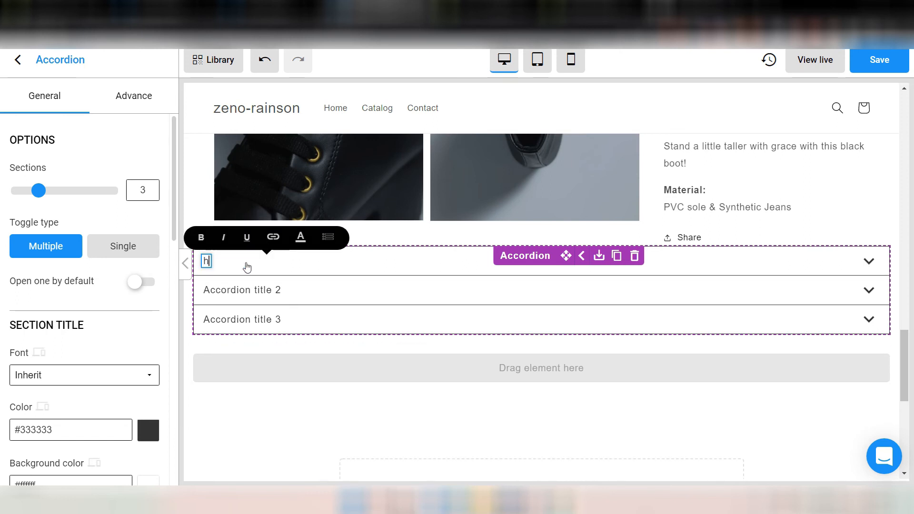
{"action": "type", "text": "OW LONG "}
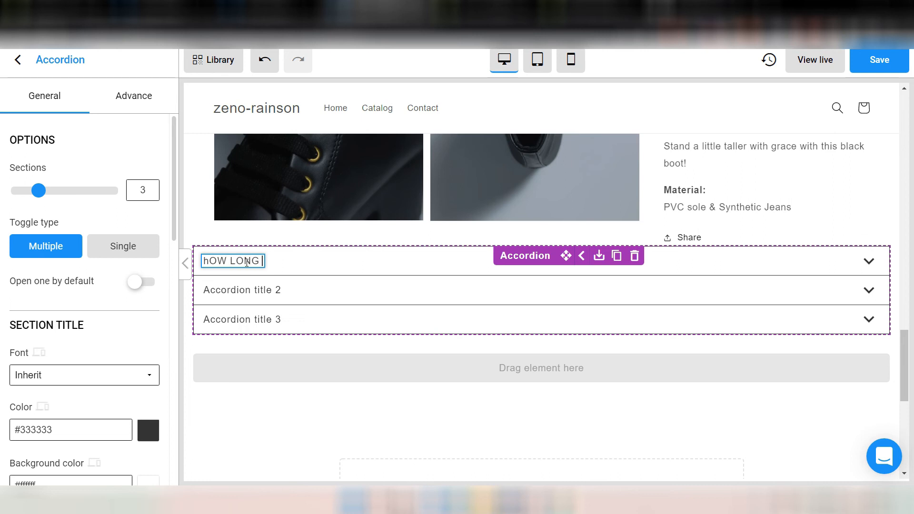
{"action": "type", "text": "IS THE SHIP"}
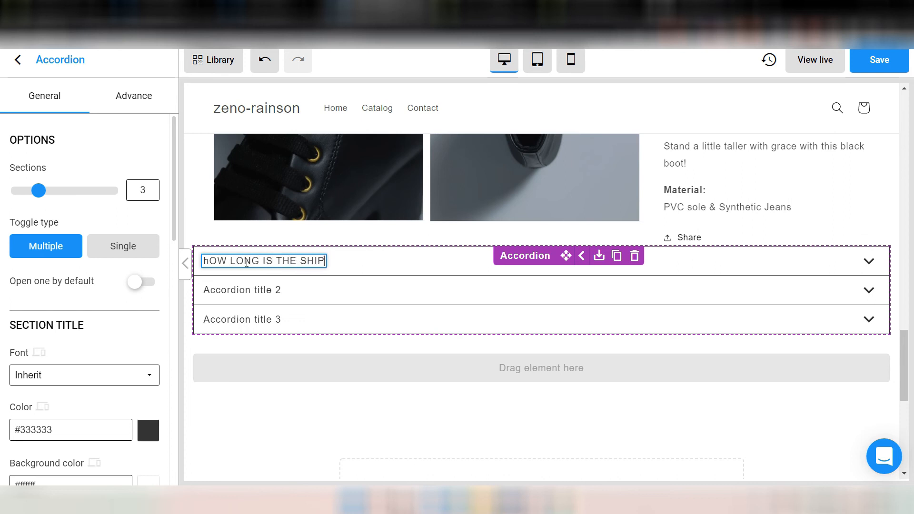
{"action": "type", "text": "PING TIME?"}
Step: Add a text element inside the shipping time accordion section and replace its placeholder with "10-15 DAYS"
{"action": "left_click", "coordinate": [868, 261]}
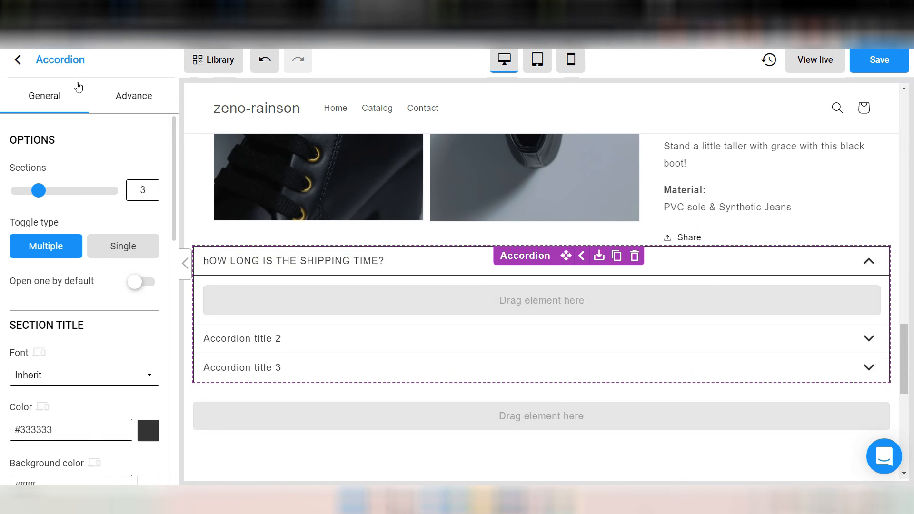
{"action": "left_click", "coordinate": [14, 73]}
{"action": "scroll", "coordinate": [61, 212], "scroll_direction": "down", "scroll_amount": 4}
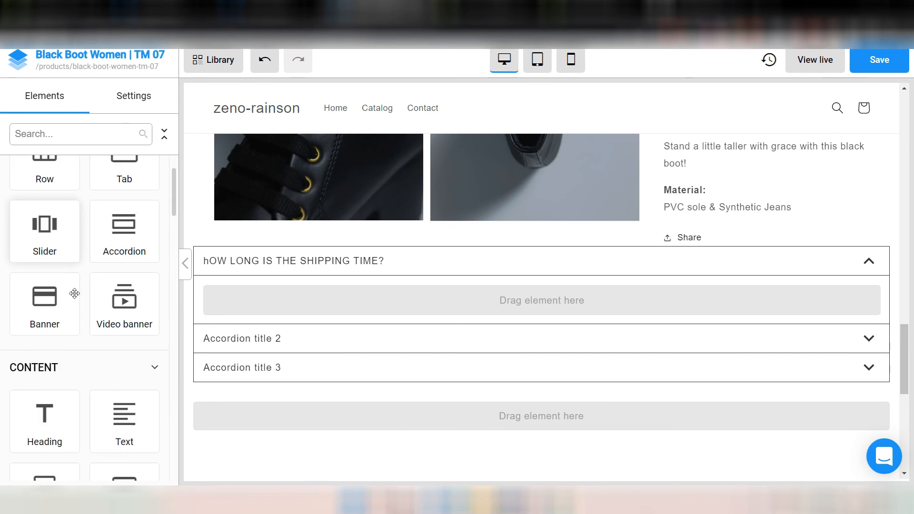
{"action": "left_click_drag", "start_coordinate": [141, 319], "coordinate": [254, 298]}
{"action": "left_click", "coordinate": [376, 307]}
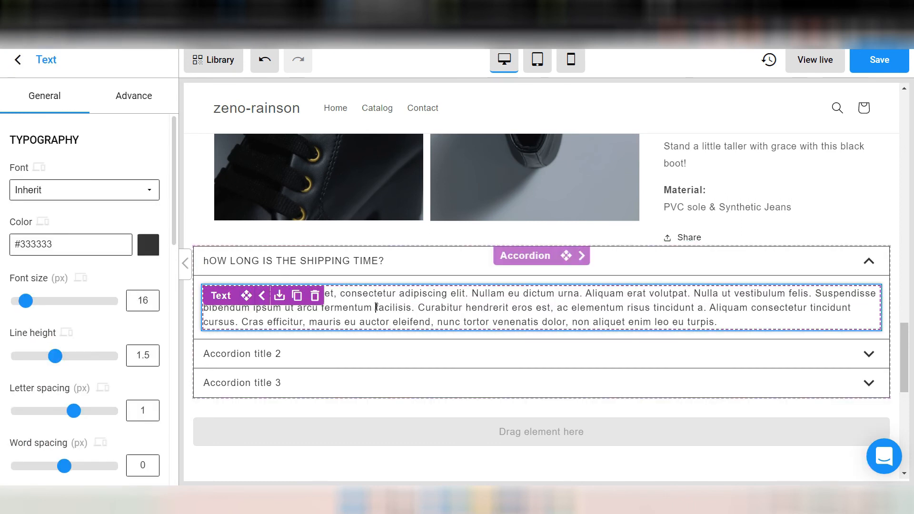
{"action": "key", "text": "ctrl+a"}
{"action": "key", "text": "BackSpace"}
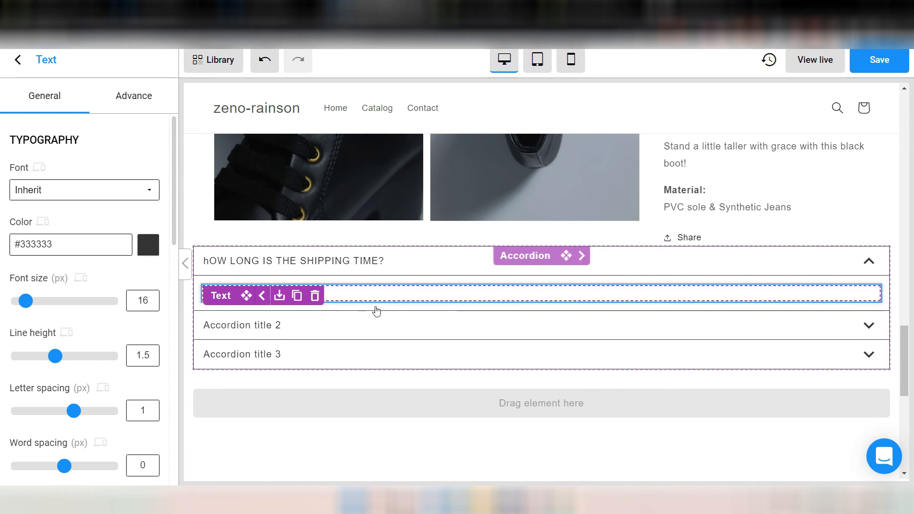
{"action": "type", "text": "10-15 DAYS"}
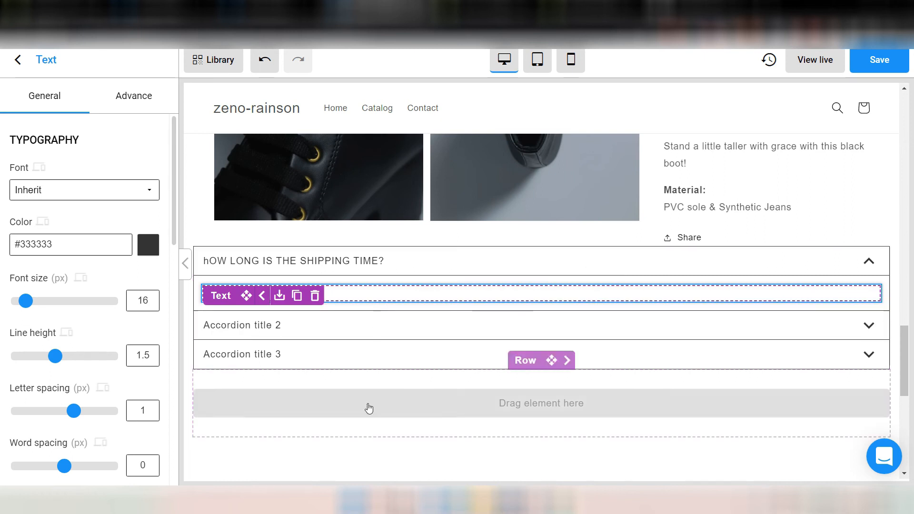
{"action": "left_click", "coordinate": [371, 447]}
Step: Capitalize the first letter of the shipping time question so it starts with "HOW", and collapse that section
{"action": "left_click", "coordinate": [210, 262]}
{"action": "key", "text": "BackSpace"}
{"action": "type", "text": "H"}
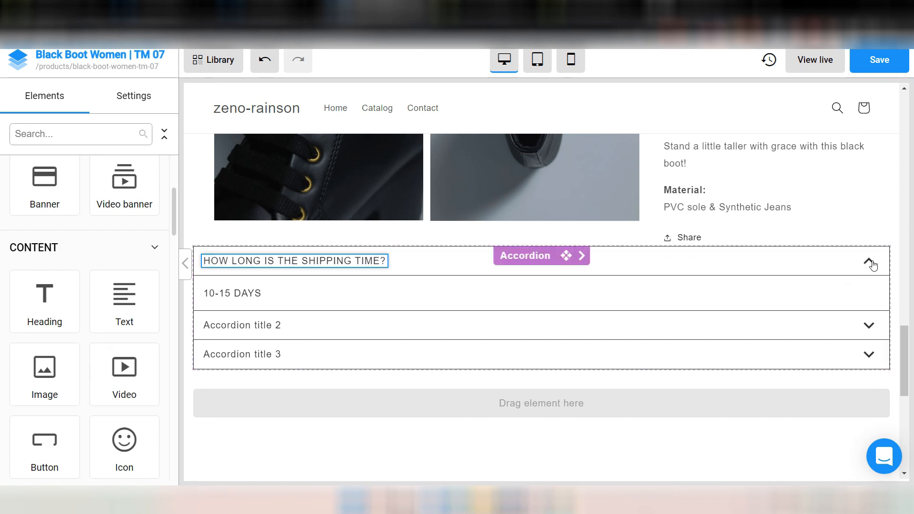
{"action": "left_click", "coordinate": [869, 261]}
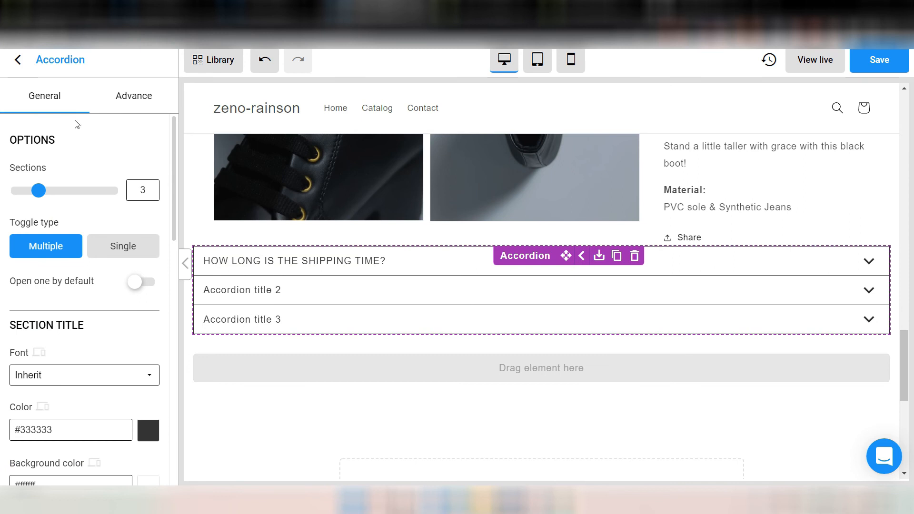
Step: Add a heading above the accordion and change its text to "FAQs"
{"action": "left_click", "coordinate": [14, 57]}
{"action": "left_click_drag", "start_coordinate": [49, 302], "coordinate": [269, 239]}
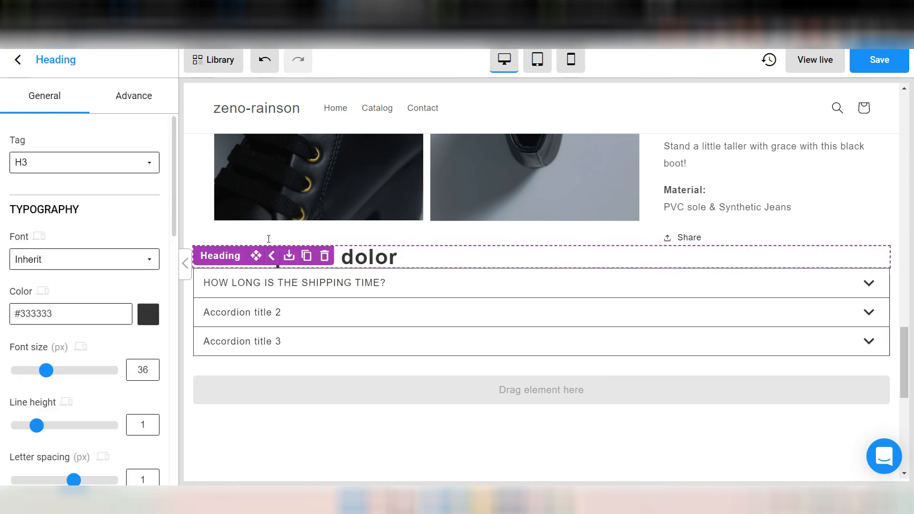
{"action": "left_click", "coordinate": [386, 256]}
{"action": "key", "text": "ctrl+a"}
{"action": "key", "text": "BackSpace"}
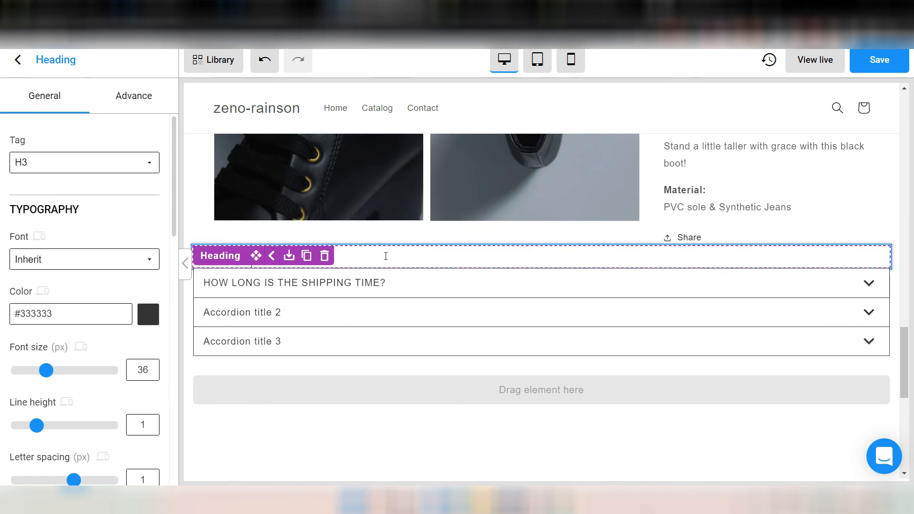
{"action": "type", "text": "FAQs"}
{"action": "left_click", "coordinate": [363, 432]}
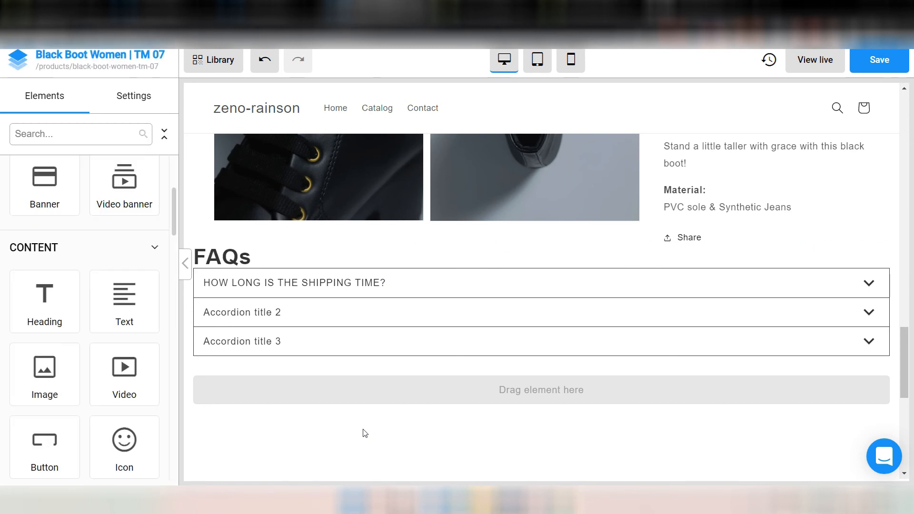
Step: Try the Plus and None toggle icons and the Left icon position on the accordion, returning to Arrow and Right
{"action": "left_click", "coordinate": [295, 283]}
{"action": "scroll", "coordinate": [65, 292], "scroll_direction": "down", "scroll_amount": 10}
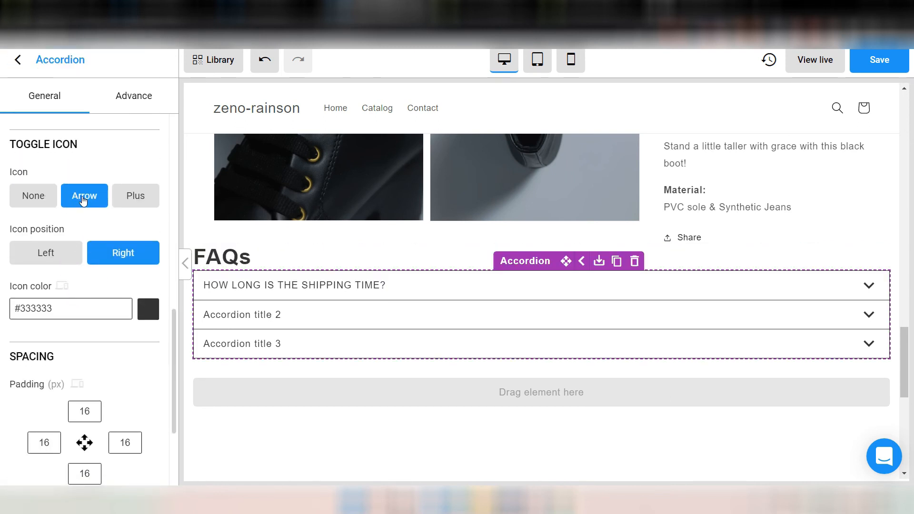
{"action": "left_click", "coordinate": [130, 204]}
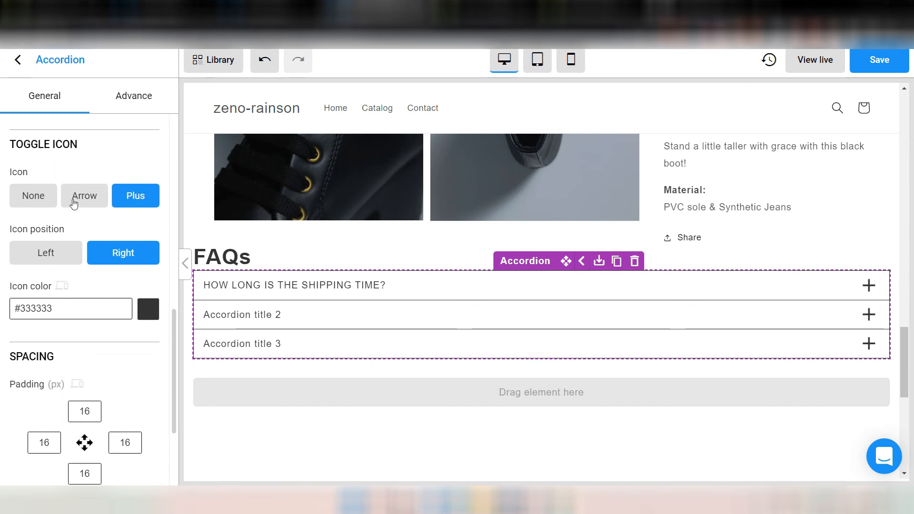
{"action": "left_click", "coordinate": [44, 200]}
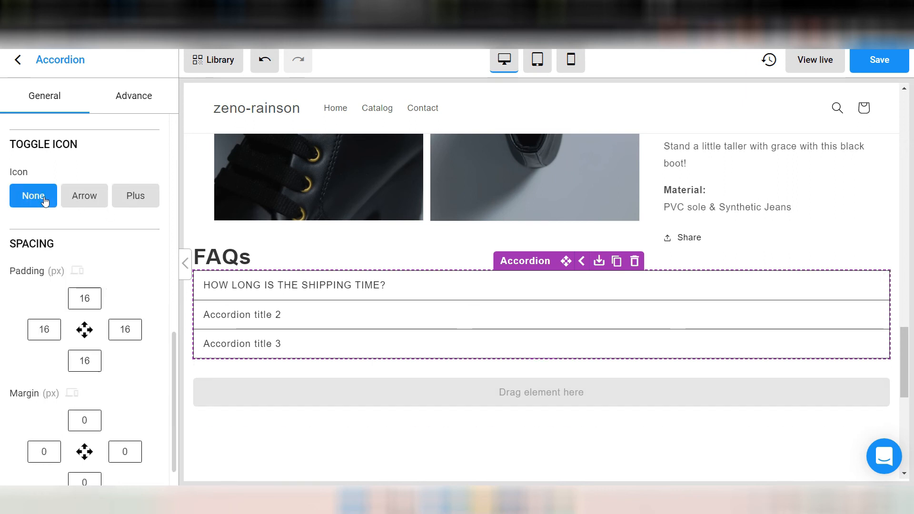
{"action": "left_click", "coordinate": [83, 200]}
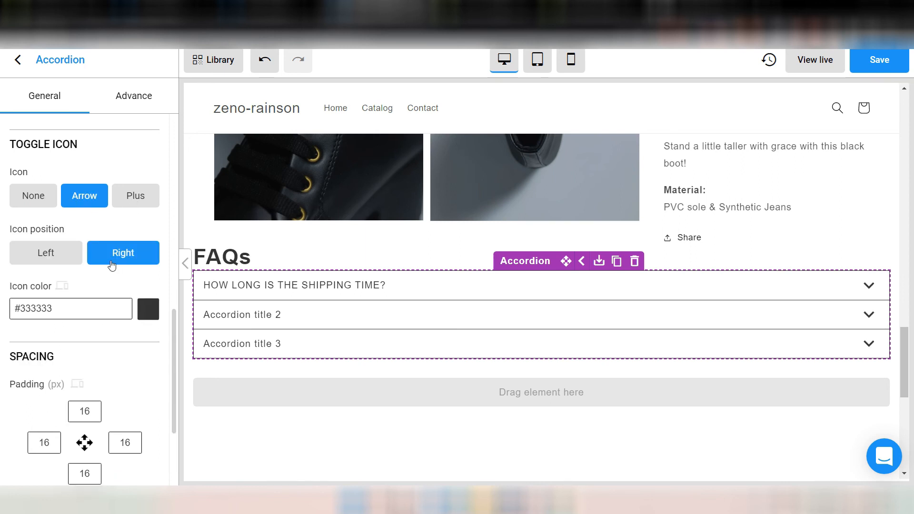
{"action": "left_click", "coordinate": [45, 259]}
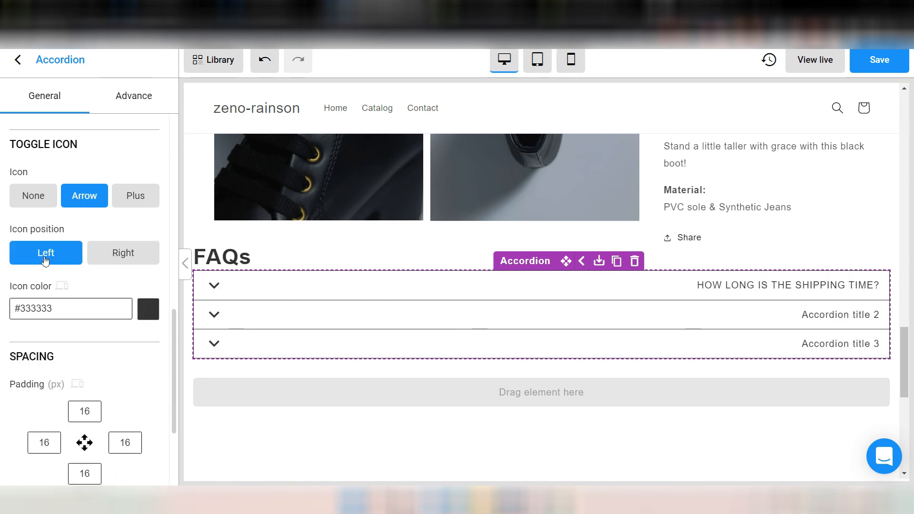
{"action": "left_click", "coordinate": [112, 262]}
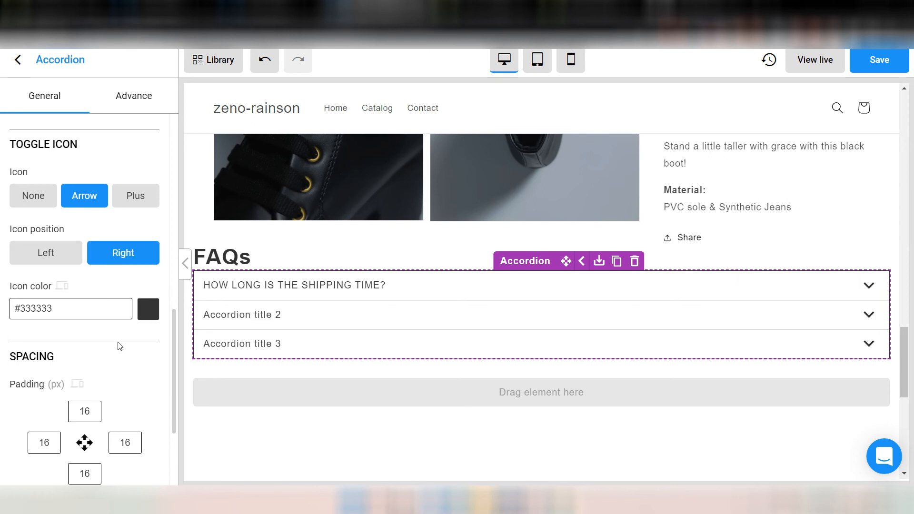
{"action": "scroll", "coordinate": [146, 380], "scroll_direction": "down", "scroll_amount": 3}
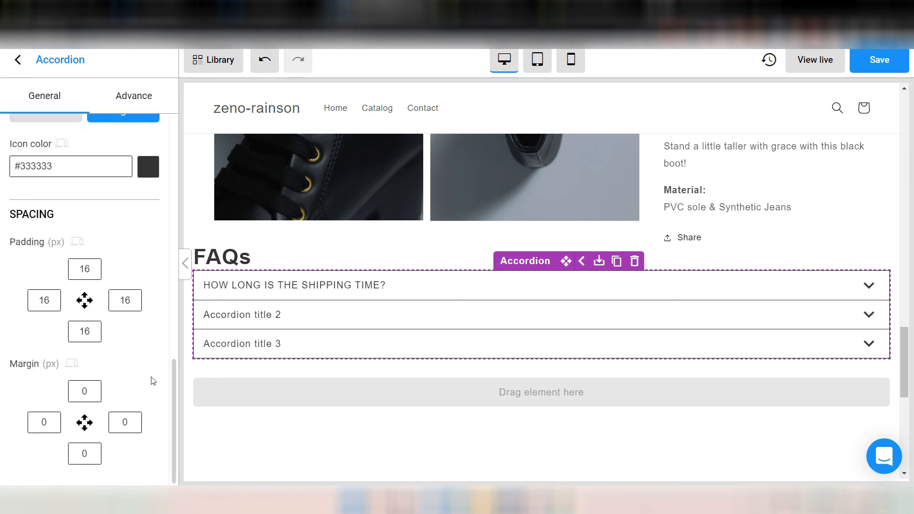
{"action": "left_click", "coordinate": [470, 443]}
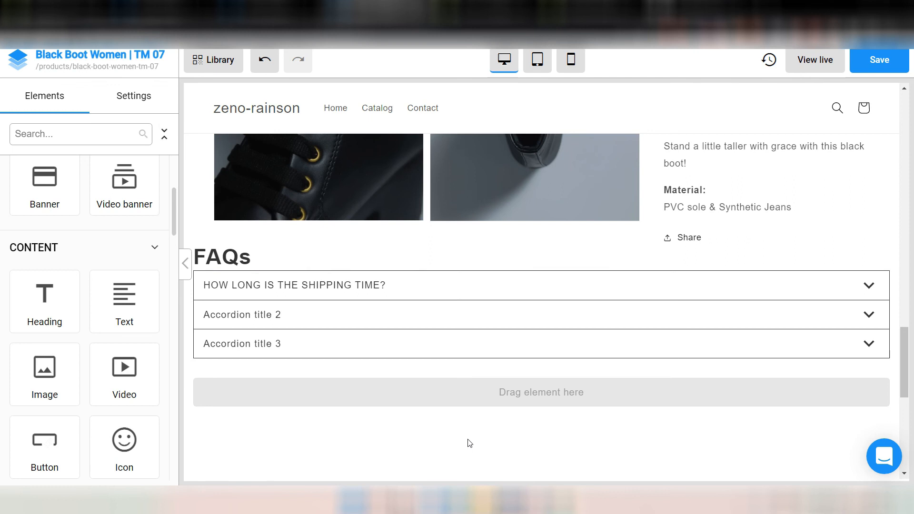
Step: Review the FAQ area and its surroundings on the product page, and expand the shipping time question to check its answer
{"action": "scroll", "coordinate": [467, 440], "scroll_direction": "up", "scroll_amount": 6}
{"action": "scroll", "coordinate": [312, 313], "scroll_direction": "down", "scroll_amount": 3}
{"action": "scroll", "coordinate": [312, 313], "scroll_direction": "down", "scroll_amount": 4}
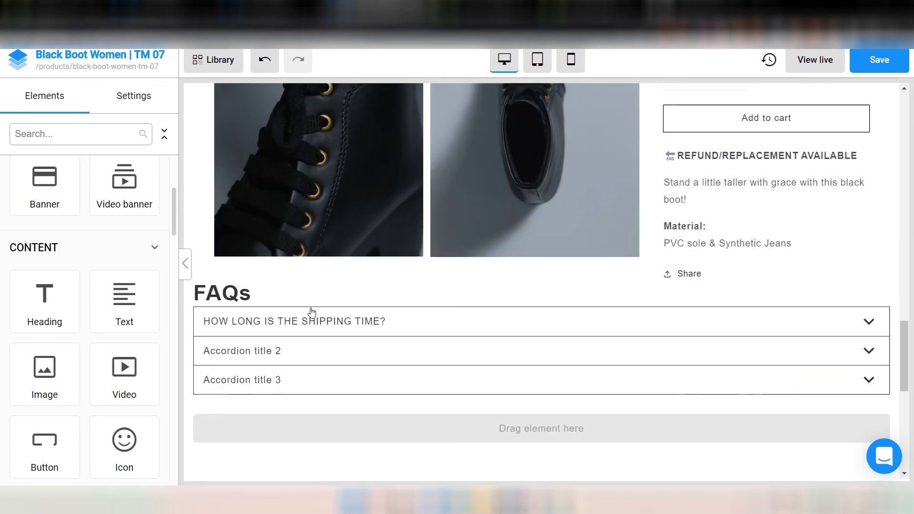
{"action": "scroll", "coordinate": [325, 446], "scroll_direction": "down", "scroll_amount": 5}
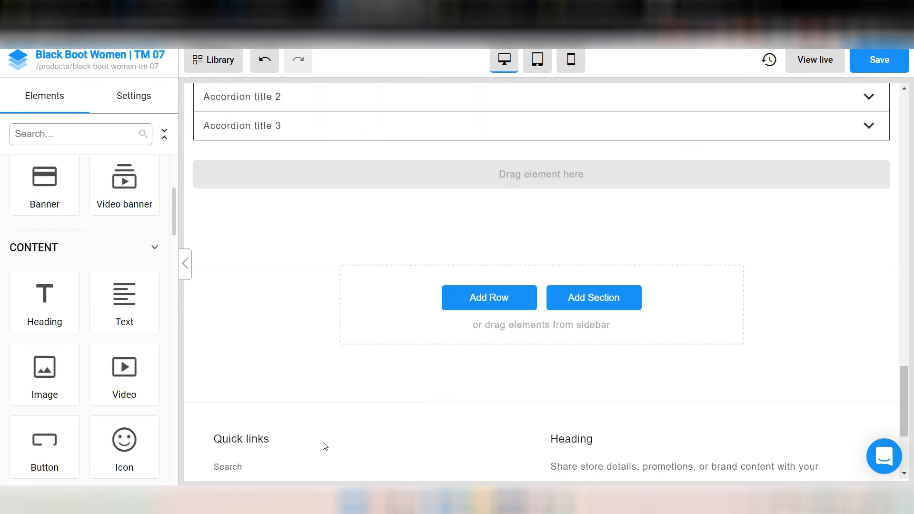
{"action": "scroll", "coordinate": [325, 446], "scroll_direction": "up", "scroll_amount": 3}
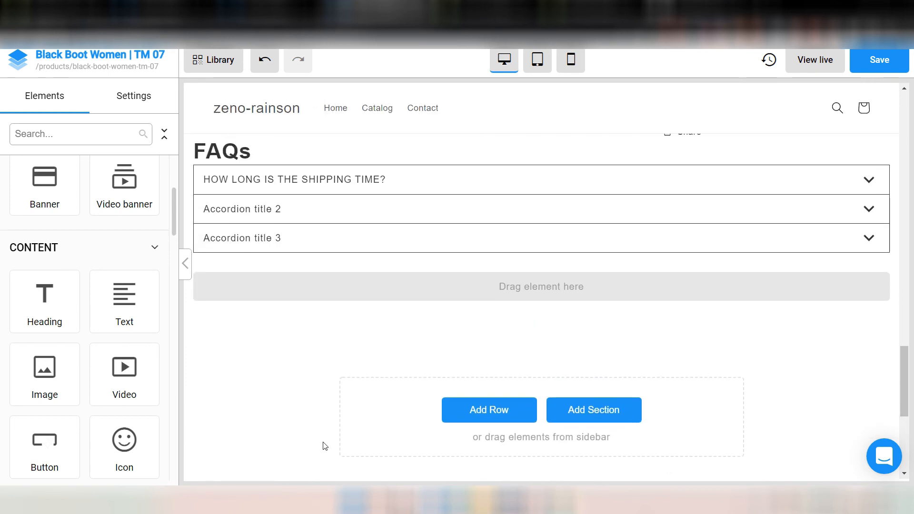
{"action": "scroll", "coordinate": [325, 446], "scroll_direction": "up", "scroll_amount": 2}
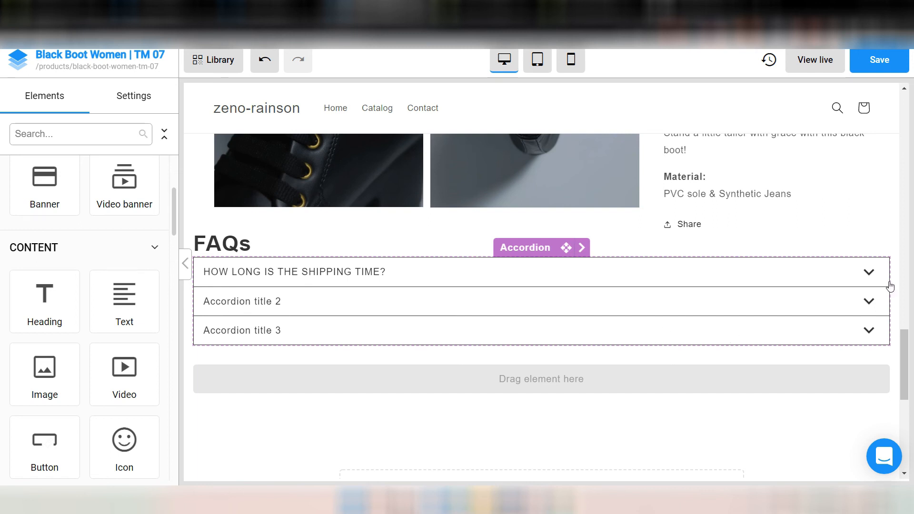
{"action": "left_click", "coordinate": [869, 272]}
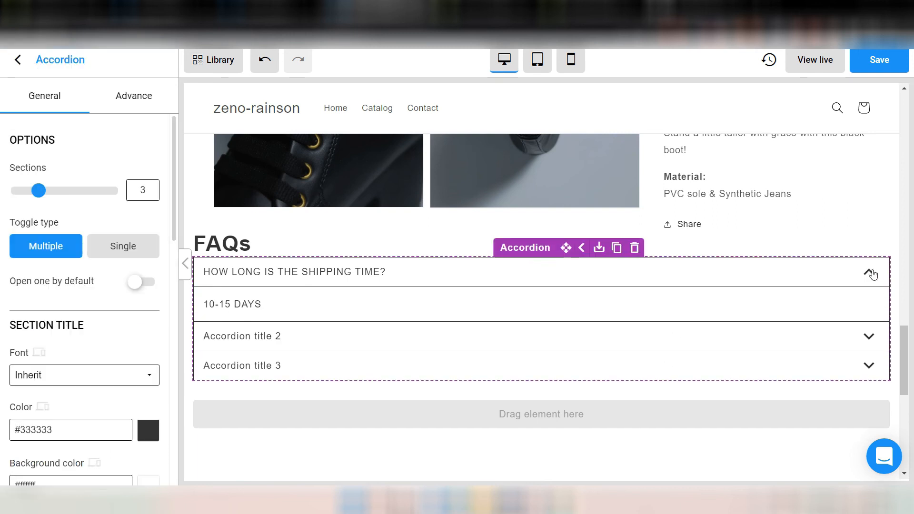
Step: Collapse the shipping time answer and add a slider element below the FAQ accordion
{"action": "left_click", "coordinate": [872, 274]}
{"action": "left_click", "coordinate": [331, 273]}
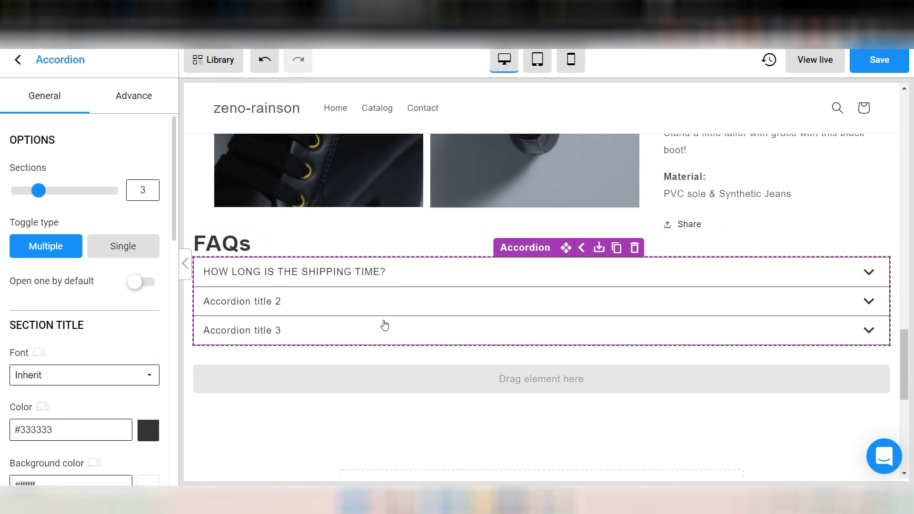
{"action": "left_click", "coordinate": [333, 424]}
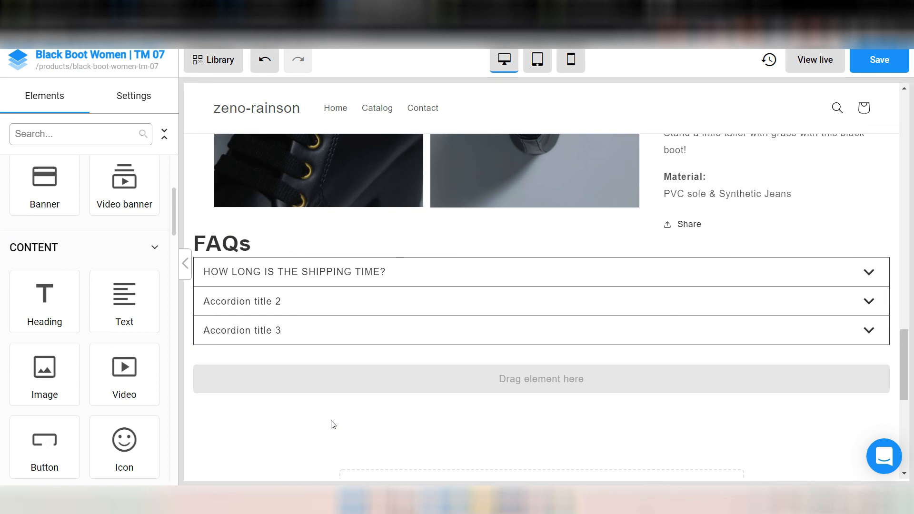
{"action": "scroll", "coordinate": [113, 338], "scroll_direction": "up", "scroll_amount": 4}
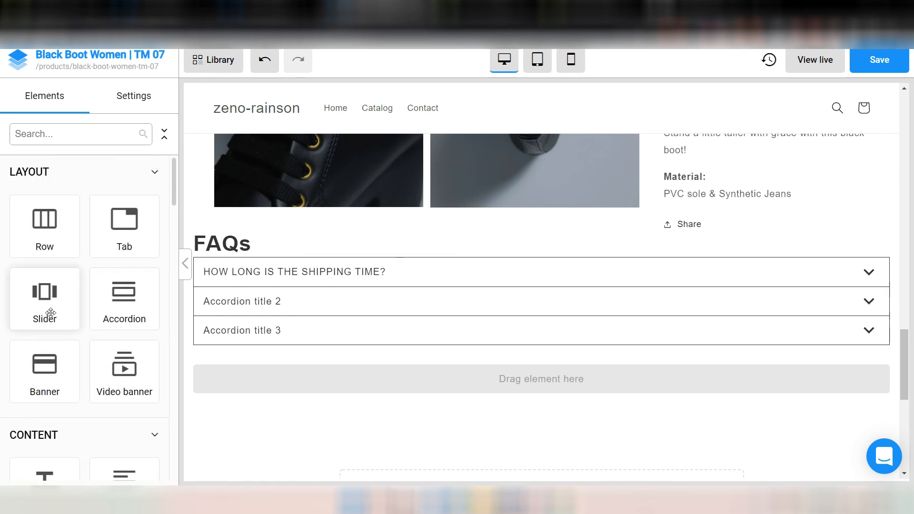
{"action": "left_click_drag", "start_coordinate": [51, 308], "coordinate": [366, 377]}
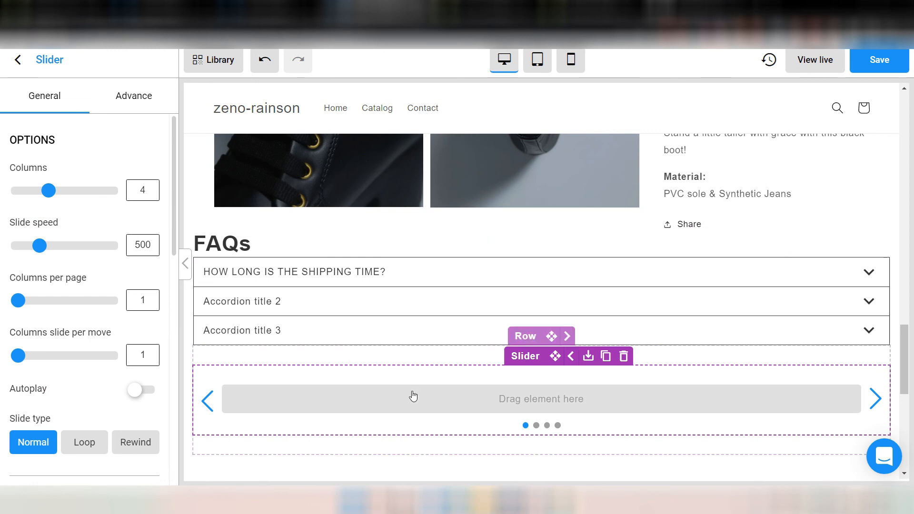
Step: Place a text element in each of the slider's first two slides and reduce the slider to 3 columns
{"action": "left_click", "coordinate": [18, 60]}
{"action": "scroll", "coordinate": [115, 376], "scroll_direction": "down", "scroll_amount": 2}
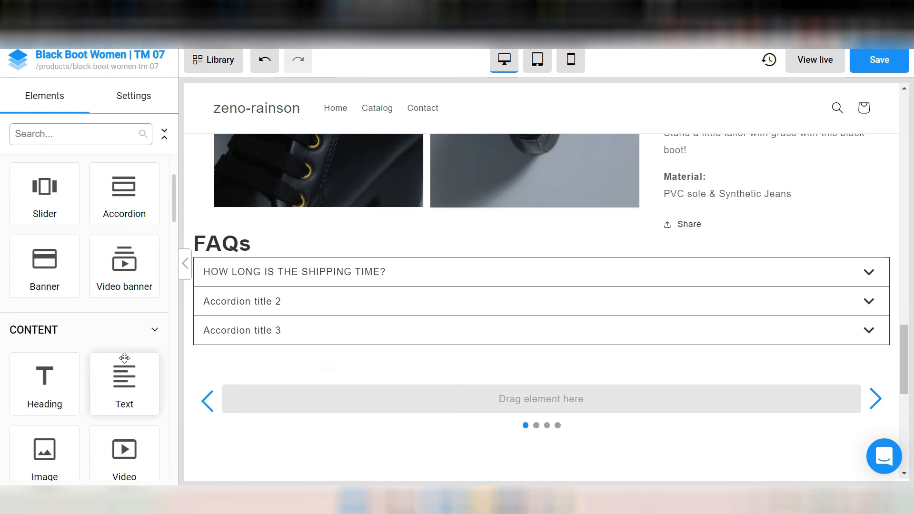
{"action": "left_click_drag", "start_coordinate": [116, 389], "coordinate": [331, 397]}
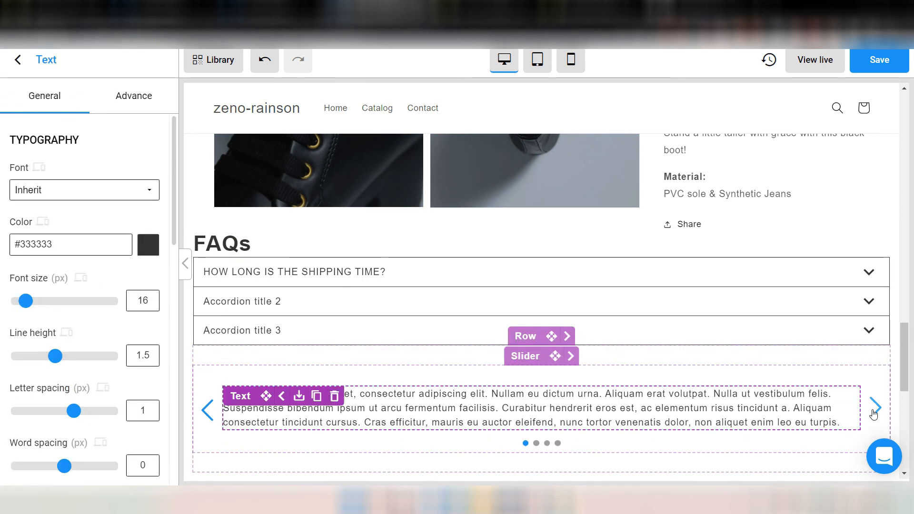
{"action": "left_click", "coordinate": [874, 409]}
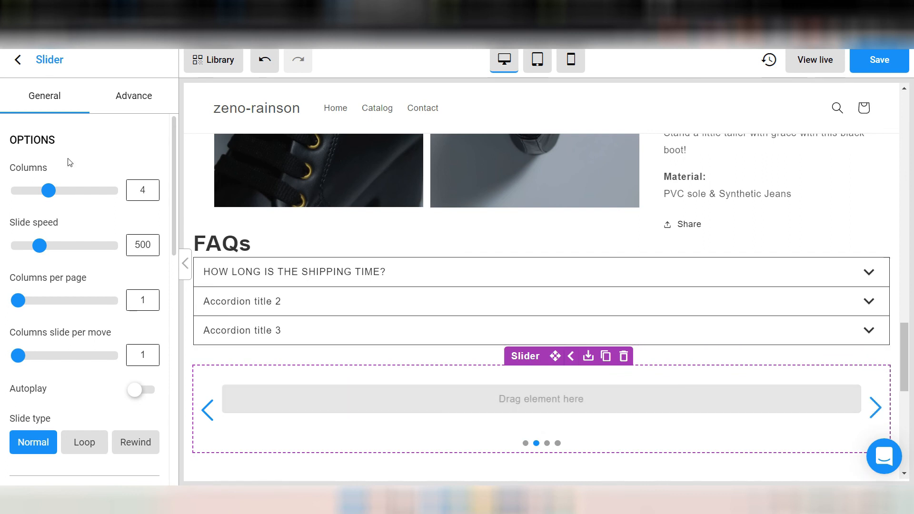
{"action": "left_click", "coordinate": [19, 62]}
{"action": "left_click_drag", "start_coordinate": [125, 381], "coordinate": [254, 403]}
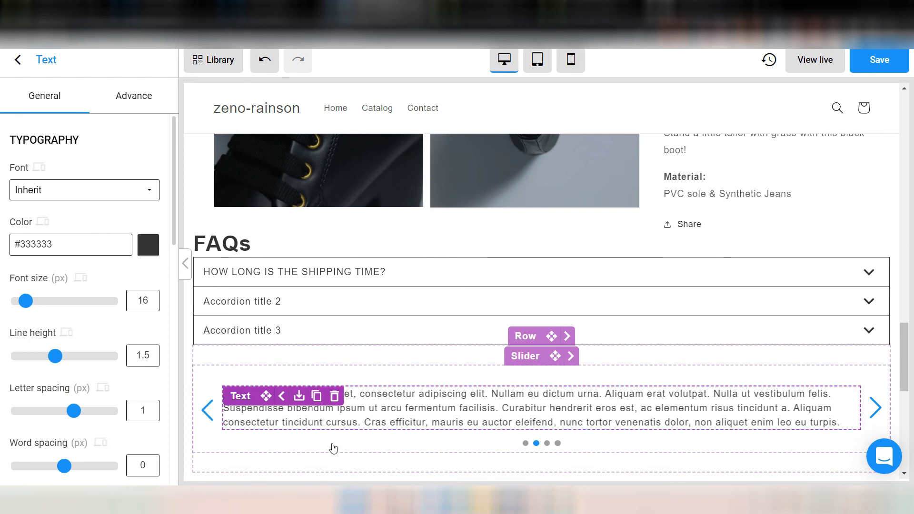
{"action": "left_click", "coordinate": [333, 449]}
{"action": "left_click_drag", "start_coordinate": [47, 192], "coordinate": [38, 192]}
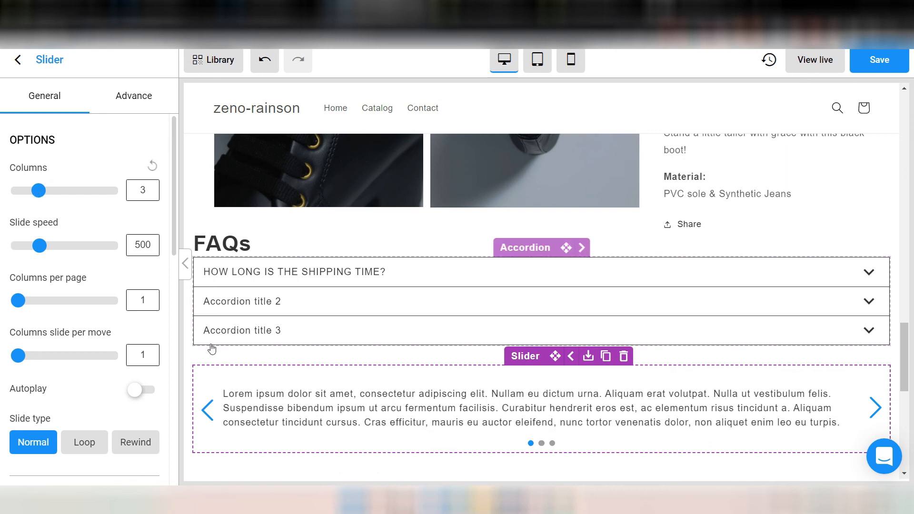
Step: Replace the first slide's placeholder with "sATISFACTION GUARANTEED! wE WILL DO WHATEVER IT TAKES TO MAKE YOU SATISFIED!"
{"action": "left_click", "coordinate": [268, 391]}
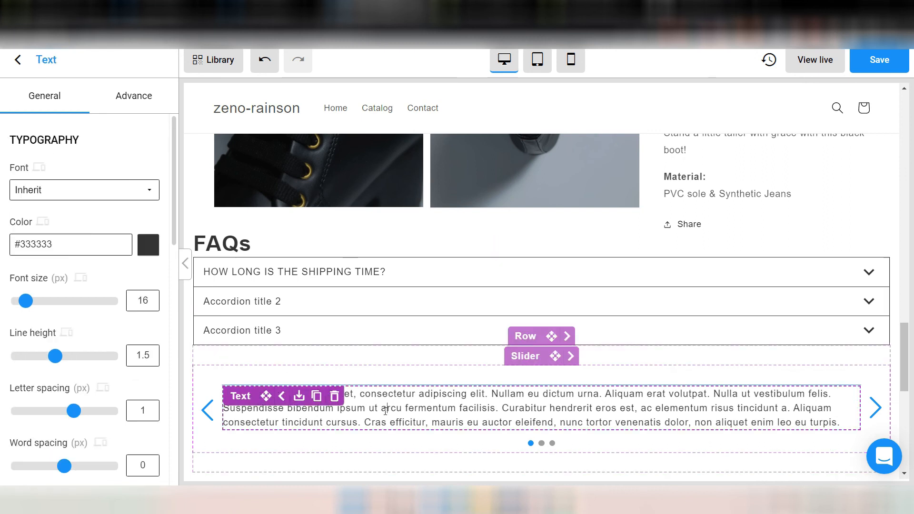
{"action": "triple_click", "coordinate": [386, 411]}
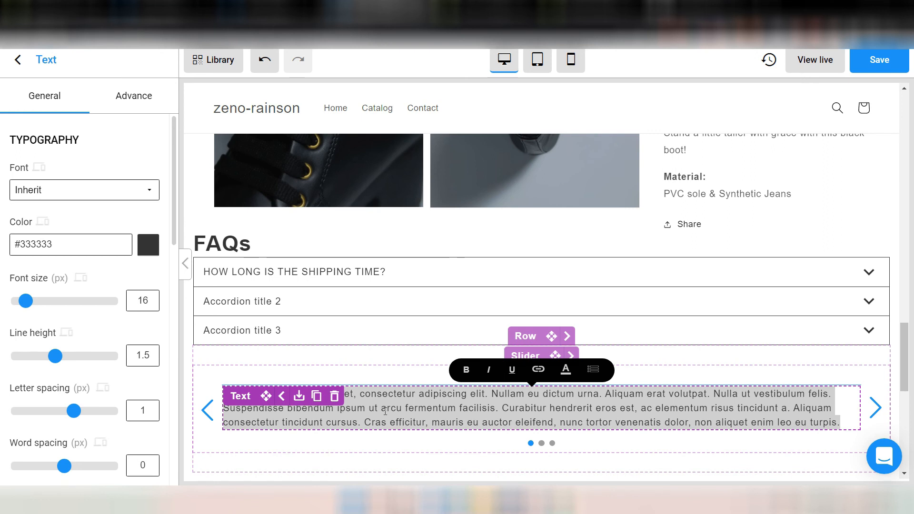
{"action": "key", "text": "BackSpace"}
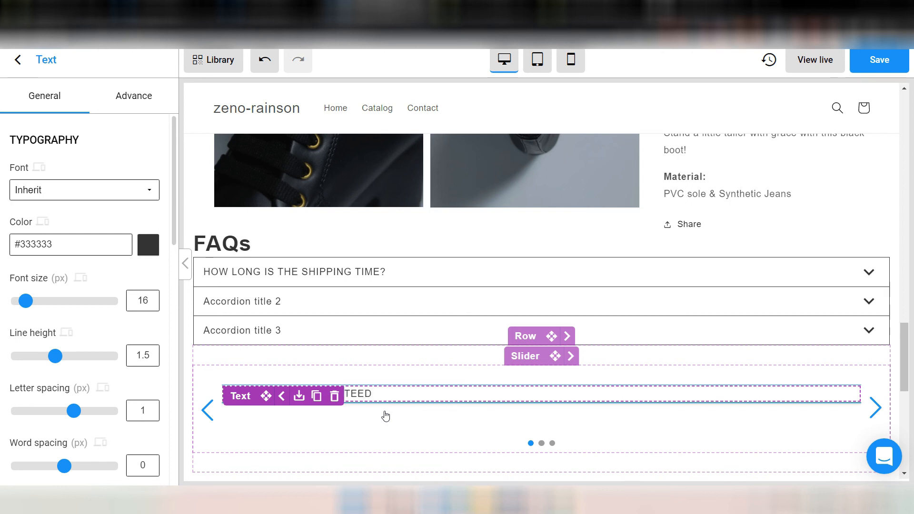
{"action": "type", "text": "WILL DO WHATEVER IT TAKES TO MAKE YOU SATISFIED!"}
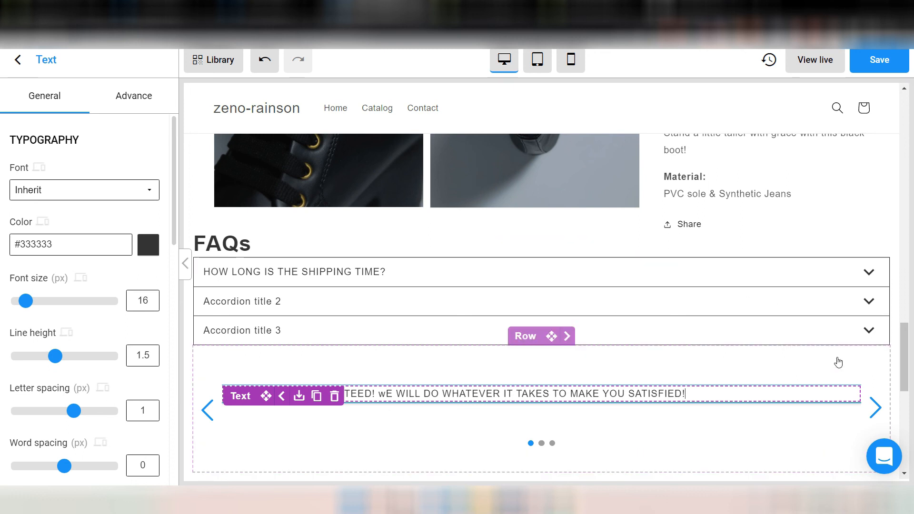
{"action": "left_click", "coordinate": [893, 377]}
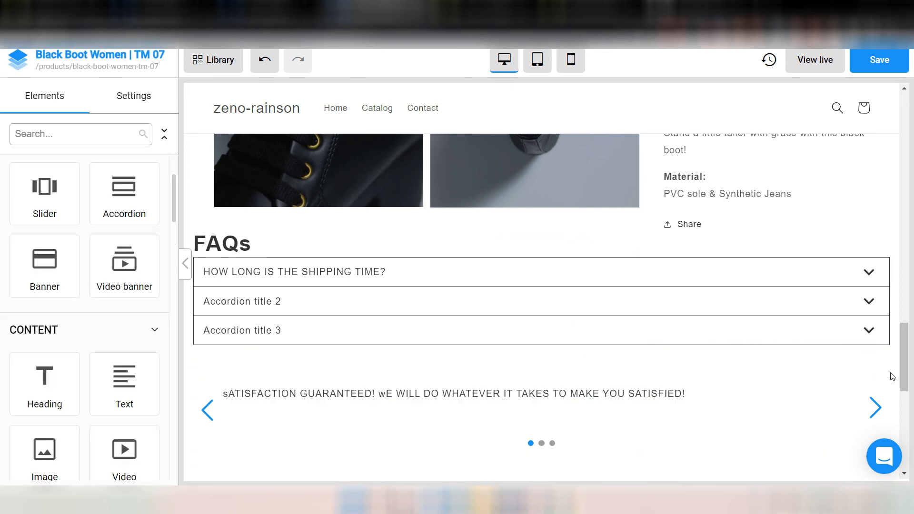
Step: Center the first slide's text, and page through the slider to its last slide
{"action": "left_click", "coordinate": [591, 405]}
{"action": "left_click", "coordinate": [516, 394]}
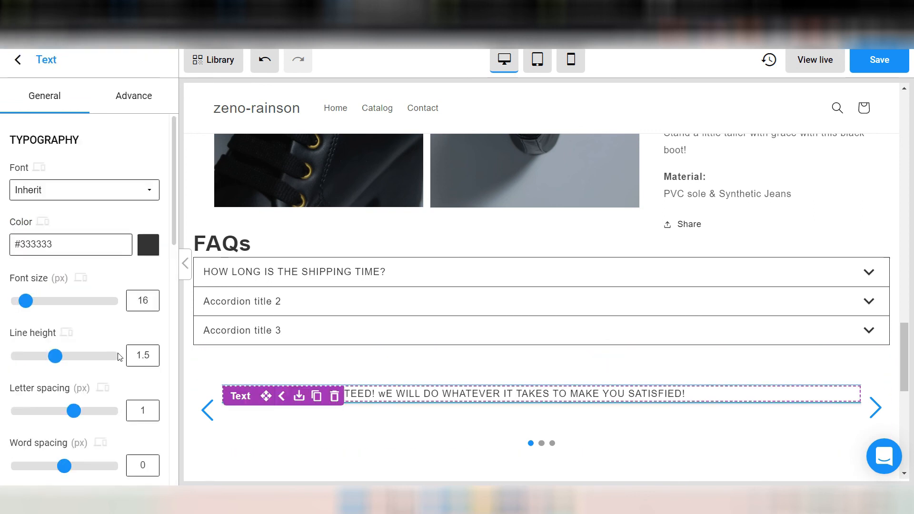
{"action": "scroll", "coordinate": [119, 357], "scroll_direction": "down", "scroll_amount": 2}
{"action": "scroll", "coordinate": [119, 357], "scroll_direction": "down", "scroll_amount": 3}
{"action": "left_click", "coordinate": [68, 319]}
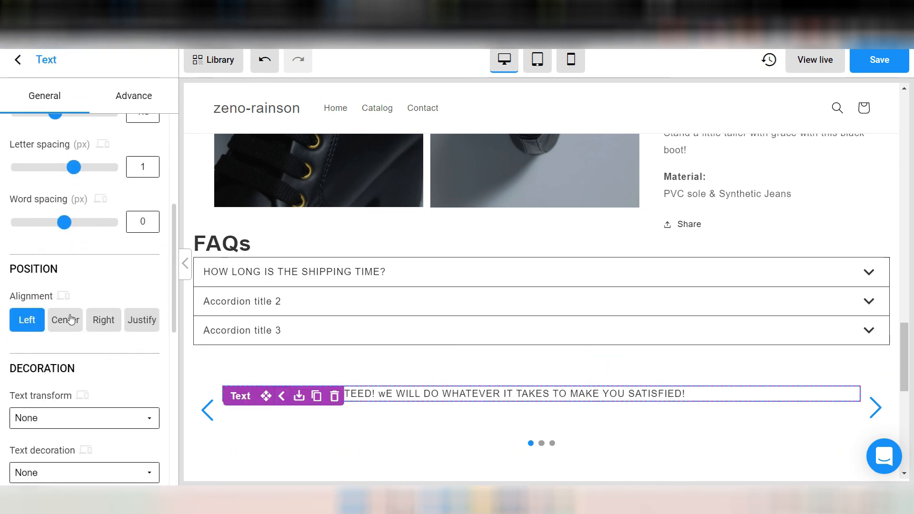
{"action": "left_click", "coordinate": [204, 417]}
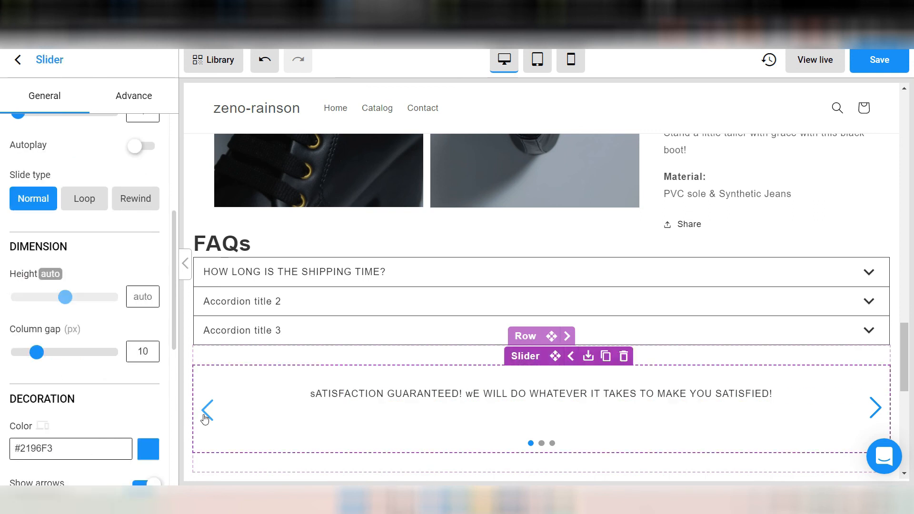
{"action": "left_click", "coordinate": [875, 408]}
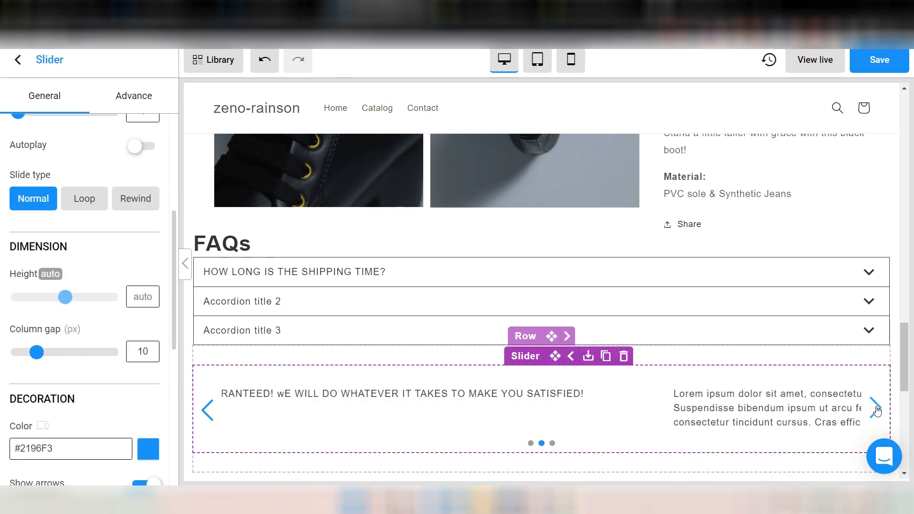
{"action": "left_click", "coordinate": [876, 409]}
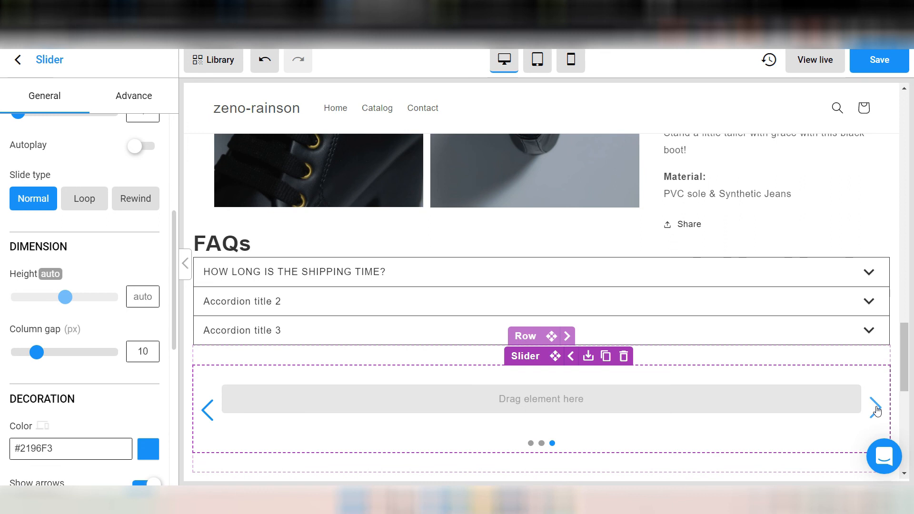
Step: Add a heading above the slider and change its text to "WHY SHOULD YOU TRY US?"
{"action": "left_click", "coordinate": [24, 55]}
{"action": "scroll", "coordinate": [98, 310], "scroll_direction": "up", "scroll_amount": 3}
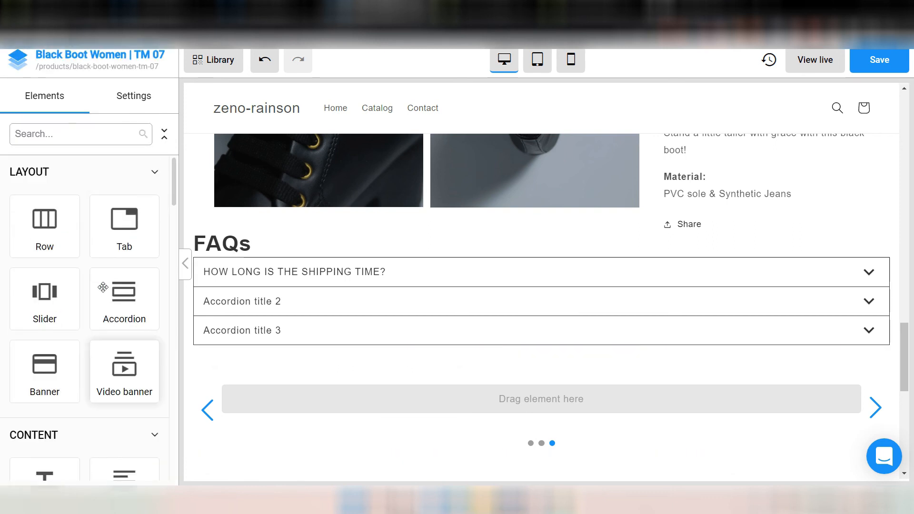
{"action": "scroll", "coordinate": [85, 333], "scroll_direction": "down", "scroll_amount": 3}
{"action": "left_click_drag", "start_coordinate": [53, 321], "coordinate": [349, 360]}
{"action": "left_click", "coordinate": [390, 384]}
{"action": "key", "text": "ctrl+a"}
{"action": "type", "text": "OUR GUAR"}
{"action": "key", "text": "BackSpace"}
{"action": "key", "text": "BackSpace"}
{"action": "key", "text": "BackSpace"}
{"action": "key", "text": "BackSpace"}
{"action": "key", "text": "BackSpace"}
{"action": "key", "text": "BackSpace"}
{"action": "key", "text": "BackSpace"}
{"action": "key", "text": "BackSpace"}
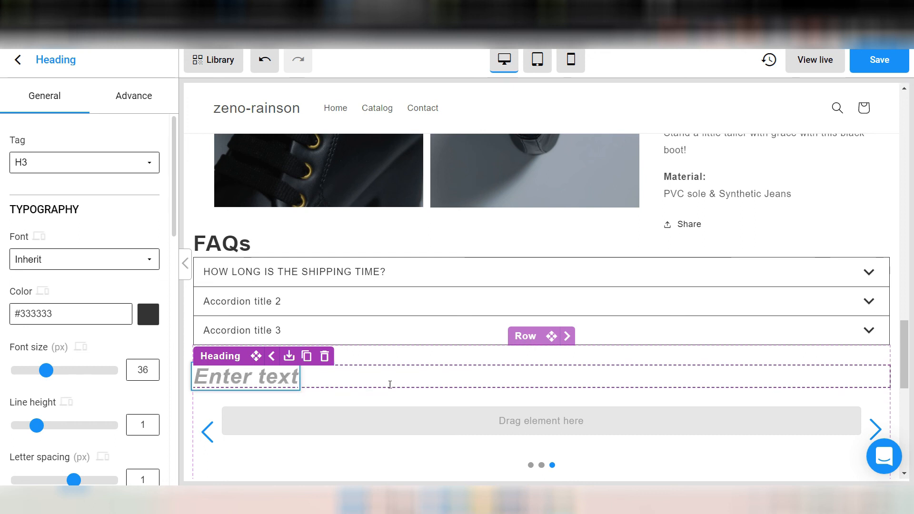
{"action": "type", "text": "WHY SHOULD YOU TRY"}
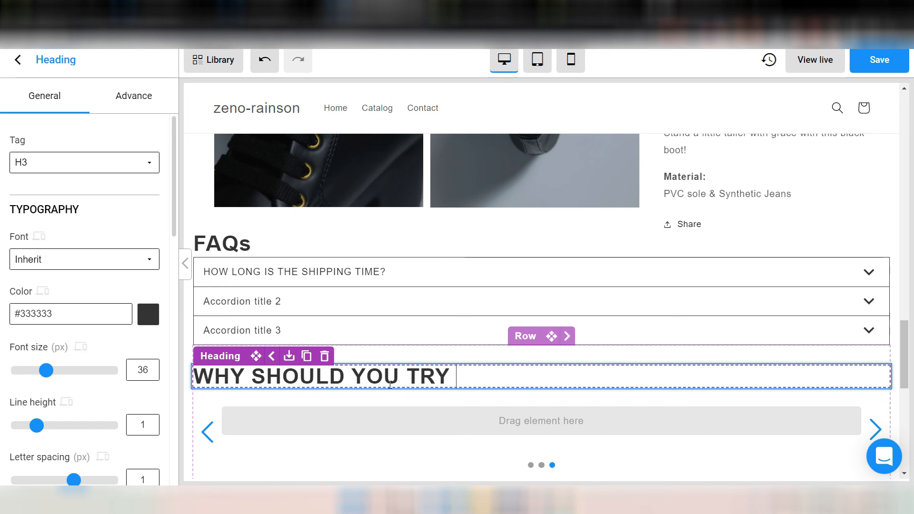
{"action": "type", "text": " US?"}
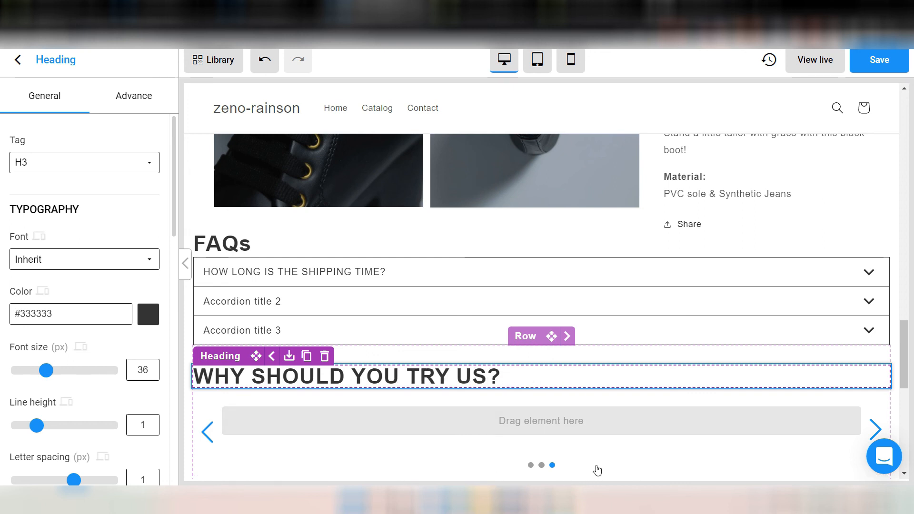
Step: Return to the first slide and correct its capitalization to "SATISFACTION GUARANTEED! WE WILL DO"
{"action": "scroll", "coordinate": [590, 457], "scroll_direction": "down", "scroll_amount": 1}
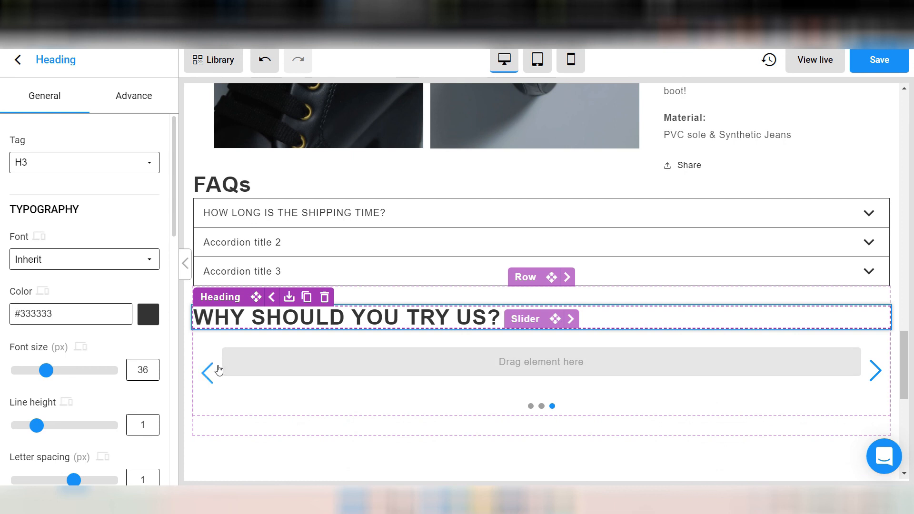
{"action": "left_click", "coordinate": [205, 376]}
{"action": "left_click", "coordinate": [206, 376]}
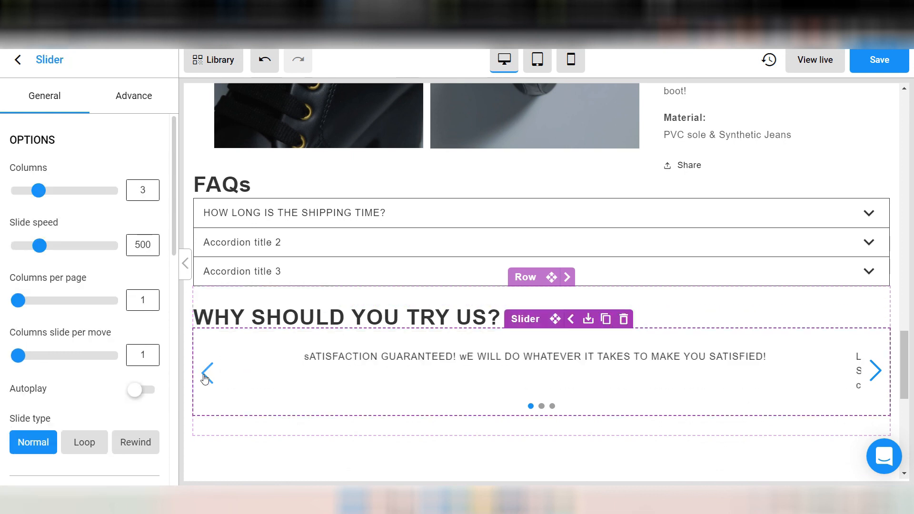
{"action": "left_click", "coordinate": [316, 356]}
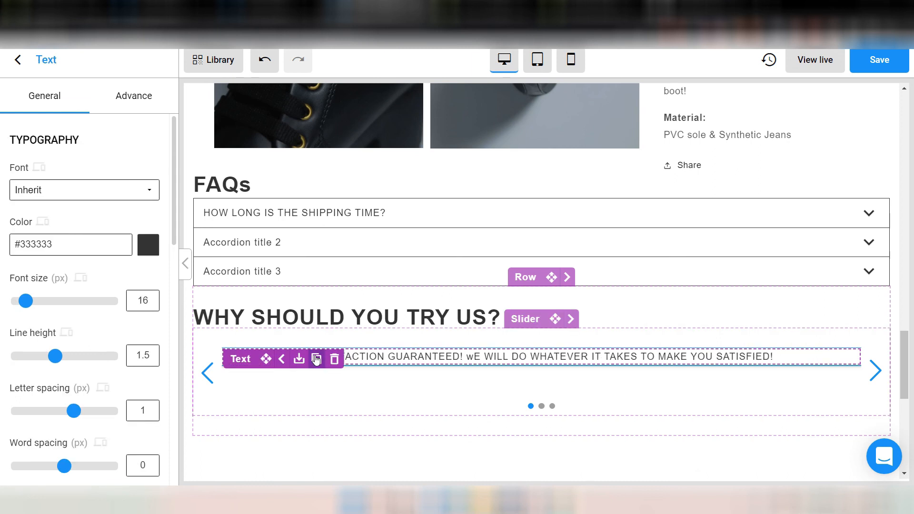
{"action": "left_click", "coordinate": [365, 458]}
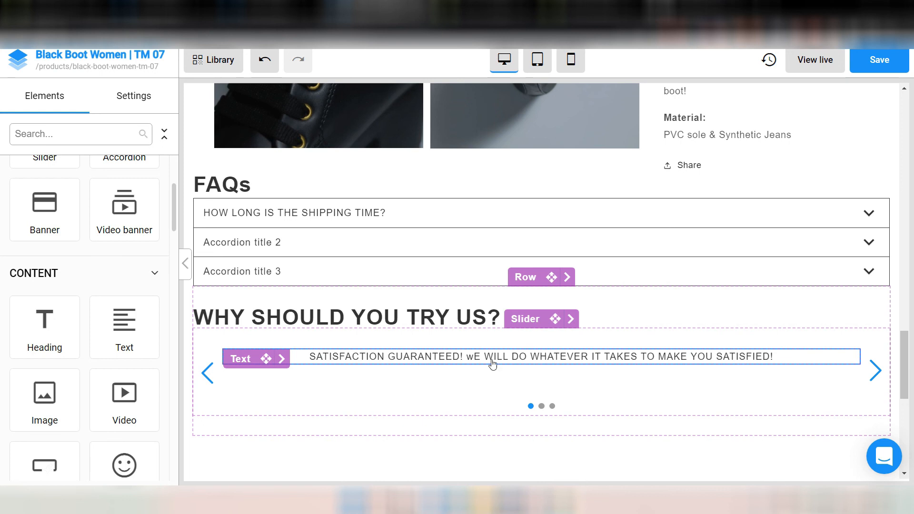
{"action": "left_click", "coordinate": [475, 359]}
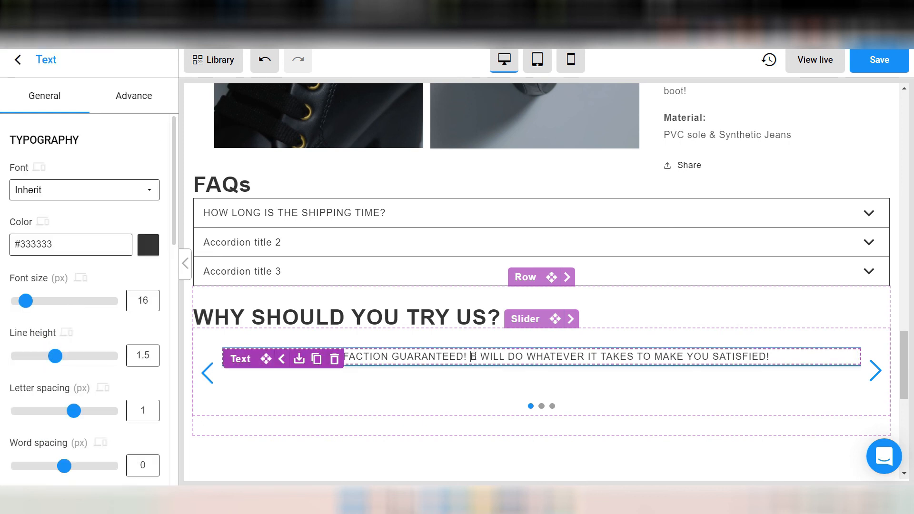
{"action": "left_click", "coordinate": [495, 453]}
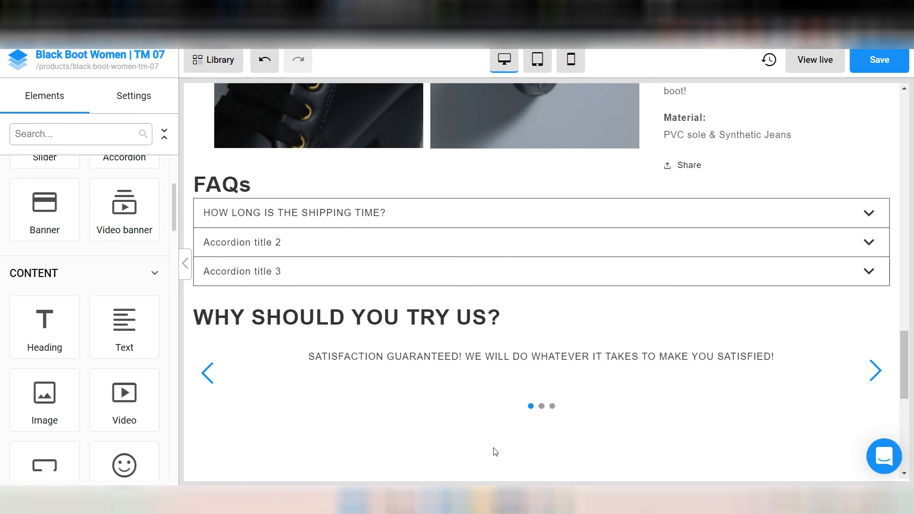
Step: Set the alignment of the "WHY SHOULD YOU TRY US?" heading to Center
{"action": "left_click", "coordinate": [369, 317]}
{"action": "scroll", "coordinate": [68, 360], "scroll_direction": "down", "scroll_amount": 5}
{"action": "scroll", "coordinate": [68, 360], "scroll_direction": "down", "scroll_amount": 1}
{"action": "left_click", "coordinate": [79, 339]}
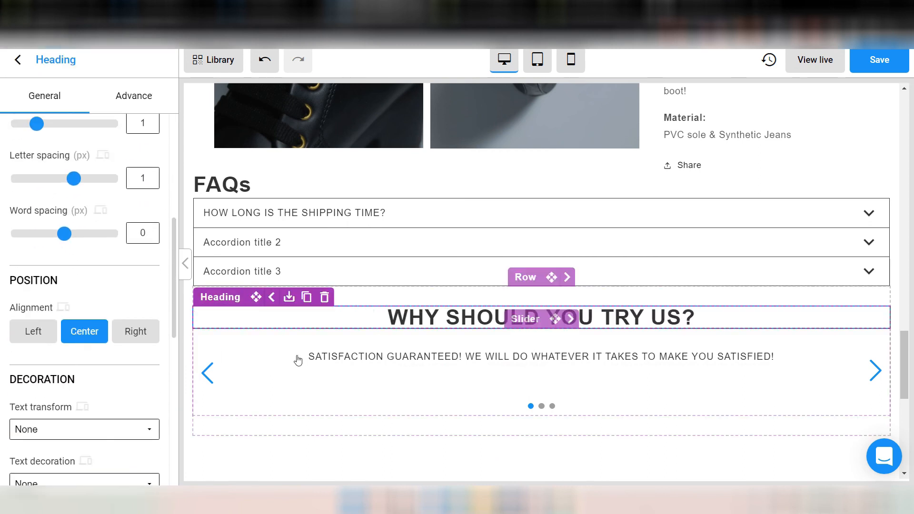
{"action": "left_click", "coordinate": [341, 451]}
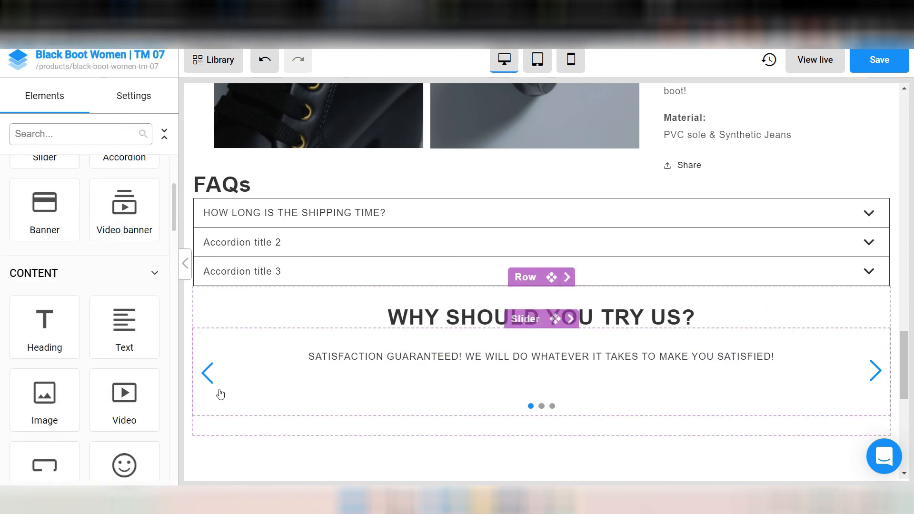
Step: Give the row containing the "WHY SHOULD YOU TRY US?" heading and slider a #E0E0E0 background color
{"action": "left_click", "coordinate": [233, 306]}
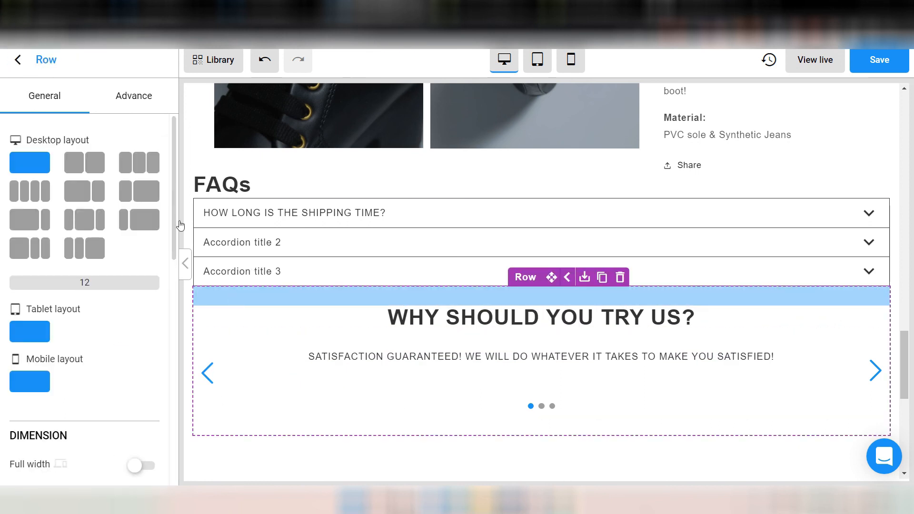
{"action": "left_click", "coordinate": [128, 110]}
{"action": "scroll", "coordinate": [95, 305], "scroll_direction": "down", "scroll_amount": 3}
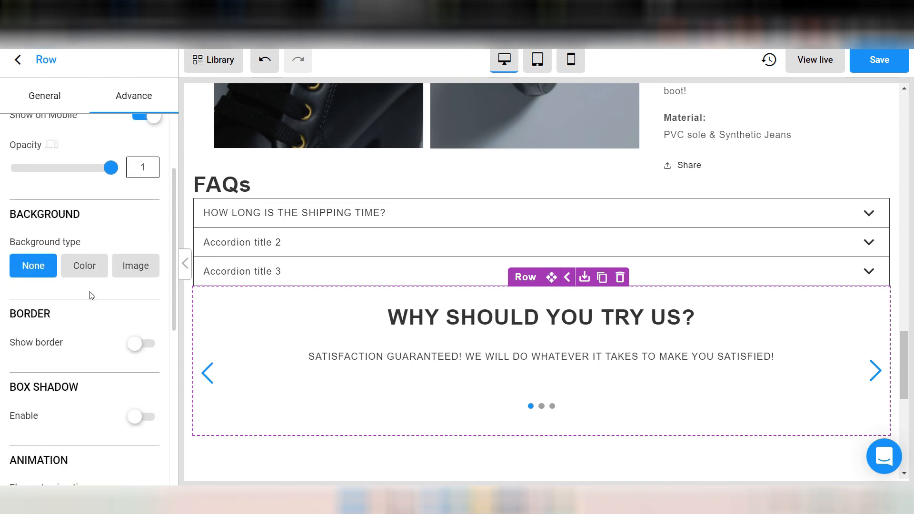
{"action": "left_click", "coordinate": [83, 265]}
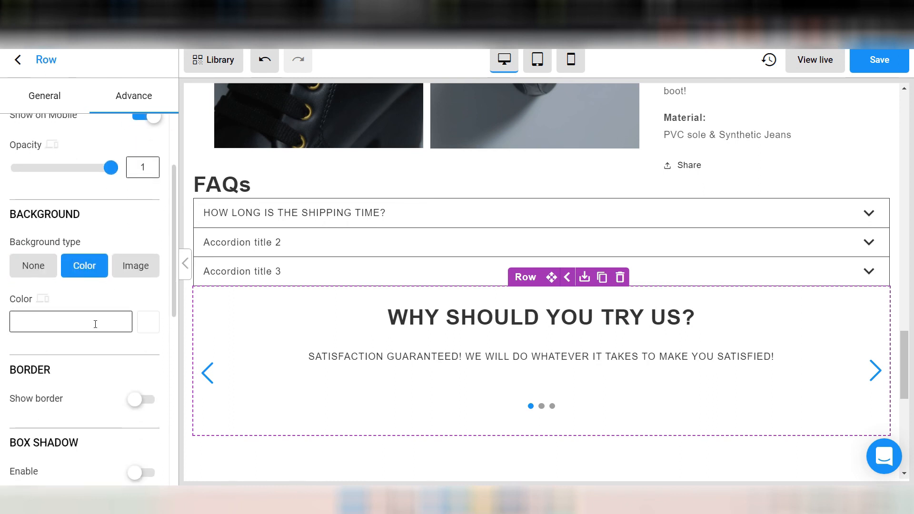
{"action": "left_click", "coordinate": [139, 327]}
{"action": "scroll", "coordinate": [28, 456], "scroll_direction": "down", "scroll_amount": 2}
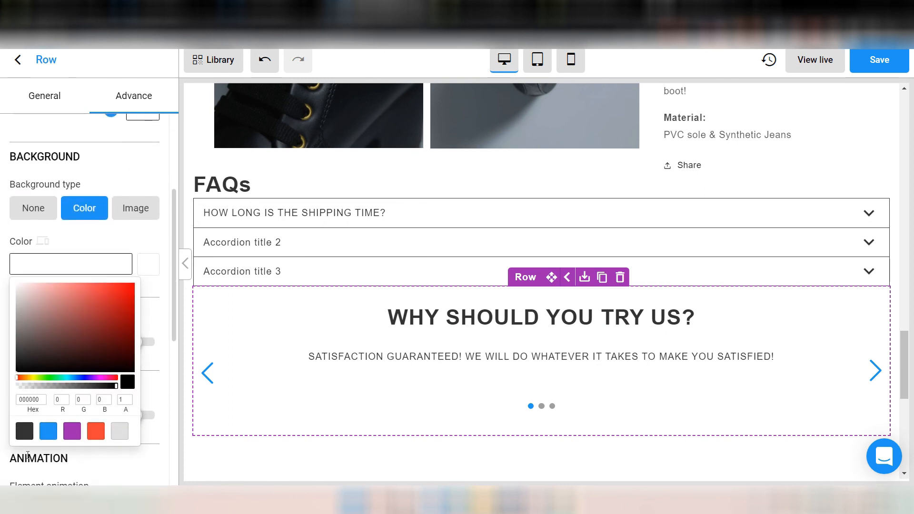
{"action": "left_click", "coordinate": [116, 423]}
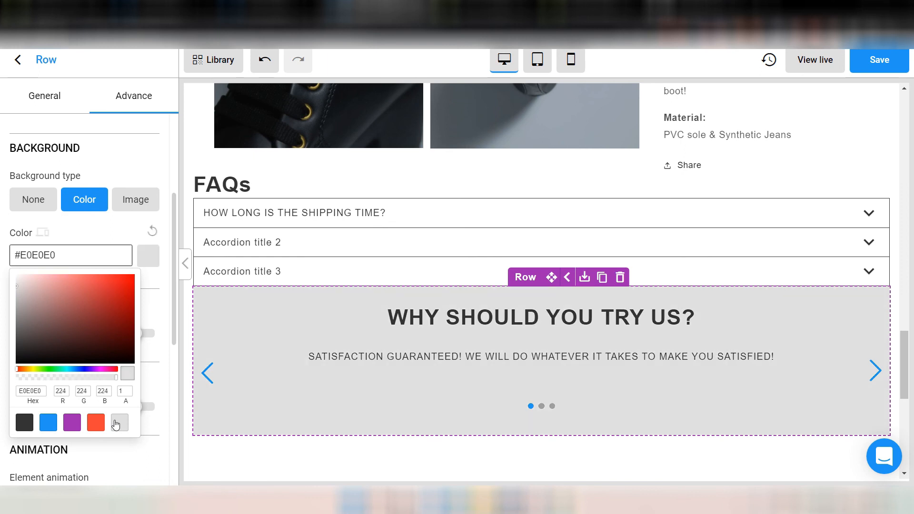
{"action": "left_click", "coordinate": [246, 467]}
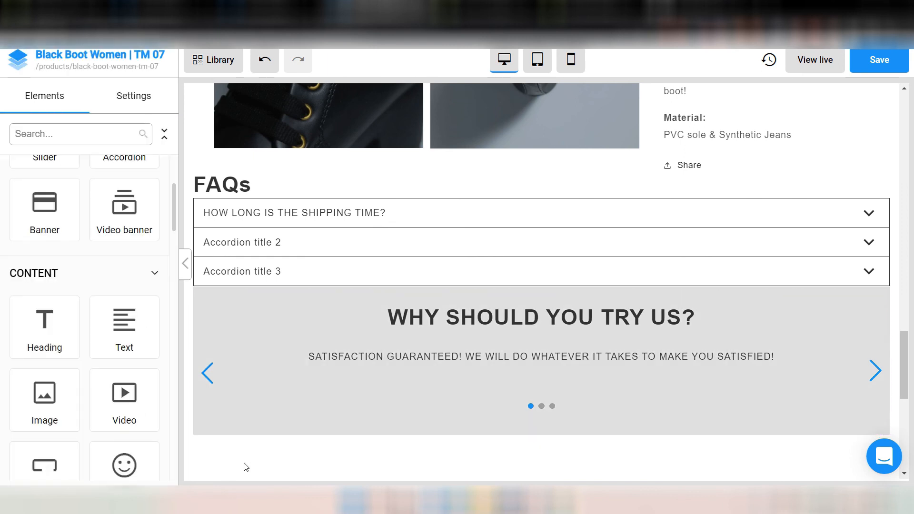
Step: Set the FAQ accordion's bottom margin to 20 px and collapse its second section
{"action": "left_click", "coordinate": [348, 242]}
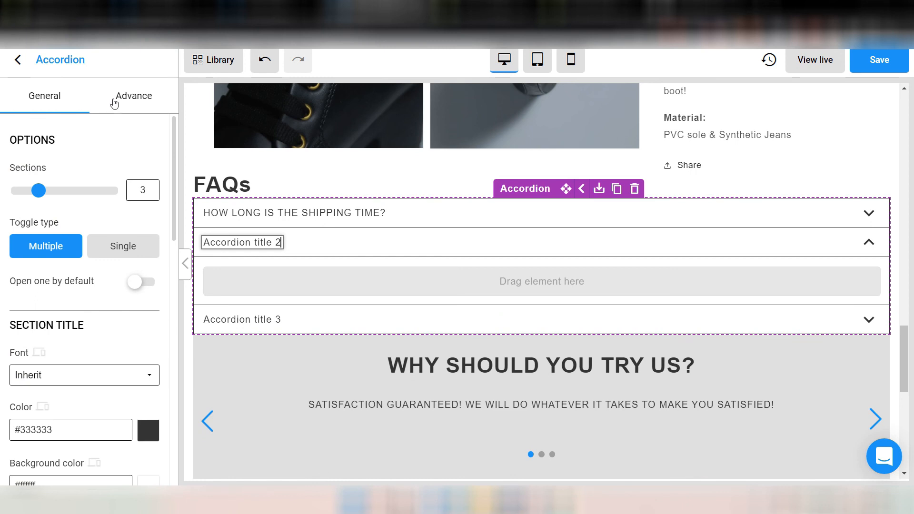
{"action": "left_click", "coordinate": [118, 104]}
{"action": "left_click", "coordinate": [45, 100]}
{"action": "scroll", "coordinate": [84, 267], "scroll_direction": "down", "scroll_amount": 12}
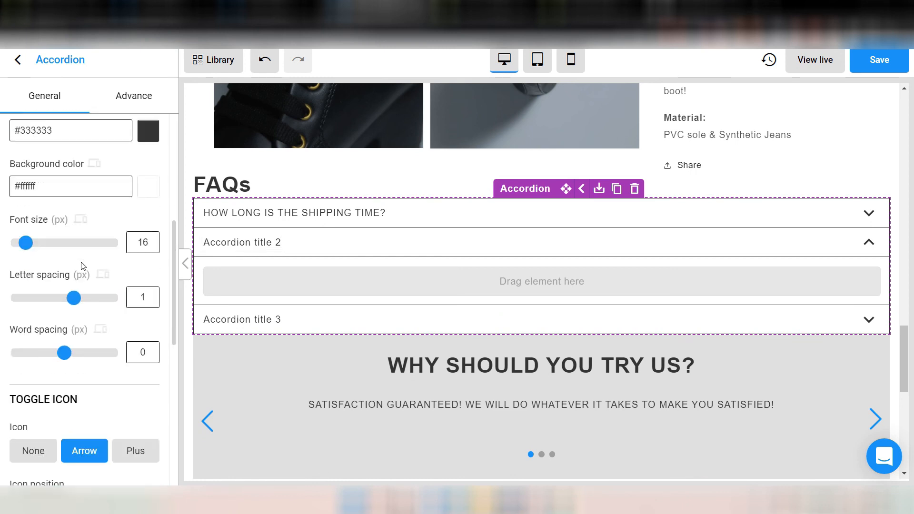
{"action": "left_click", "coordinate": [79, 462]}
{"action": "type", "text": "20"}
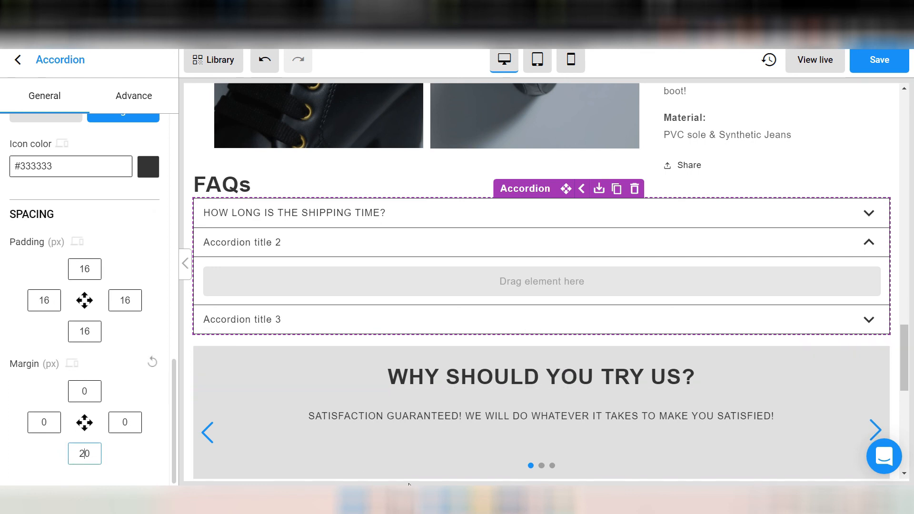
{"action": "left_click", "coordinate": [876, 244]}
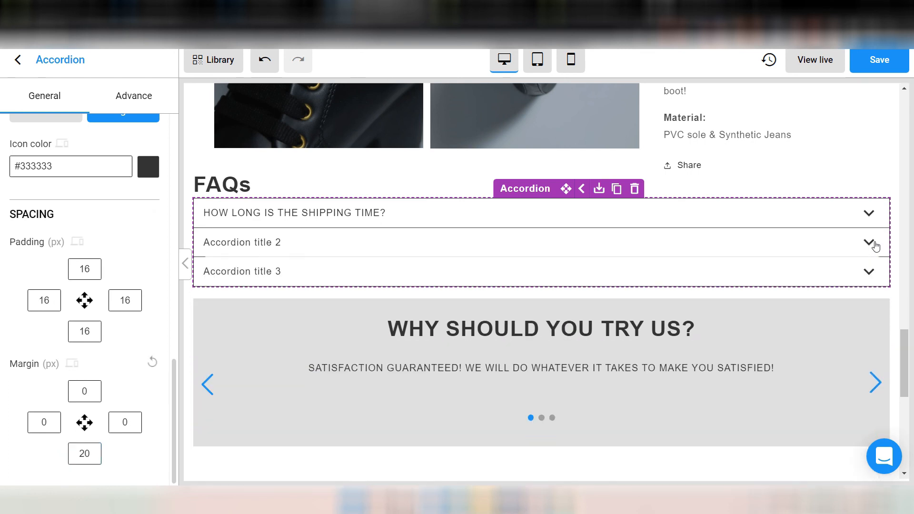
{"action": "scroll", "coordinate": [602, 427], "scroll_direction": "down", "scroll_amount": 3}
{"action": "left_click", "coordinate": [384, 316]}
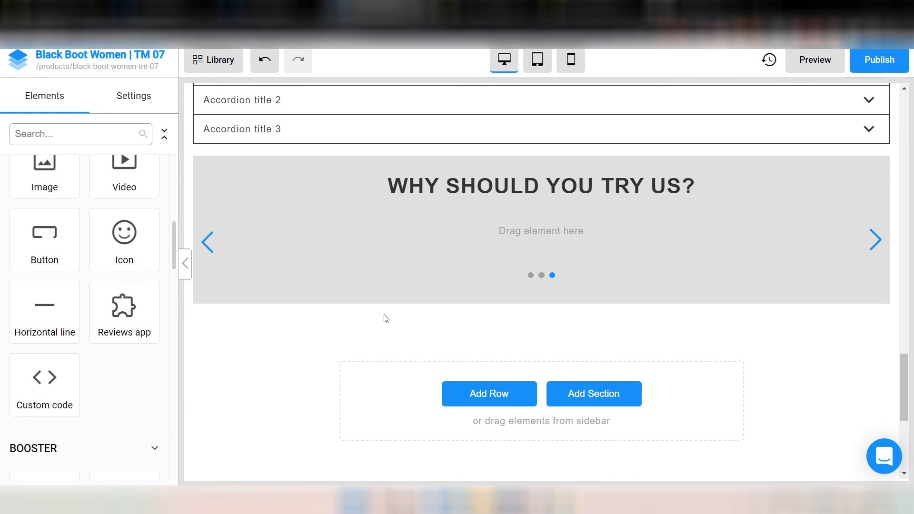
Step: Add a Reviews app element directly below the gray slider row
{"action": "scroll", "coordinate": [384, 317], "scroll_direction": "up", "scroll_amount": 6}
{"action": "scroll", "coordinate": [385, 316], "scroll_direction": "down", "scroll_amount": 8}
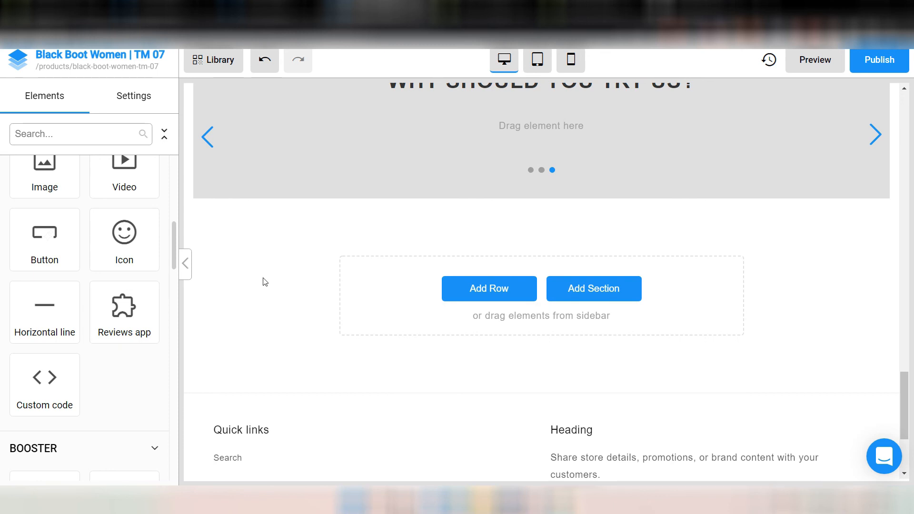
{"action": "left_click_drag", "start_coordinate": [130, 313], "coordinate": [377, 206]}
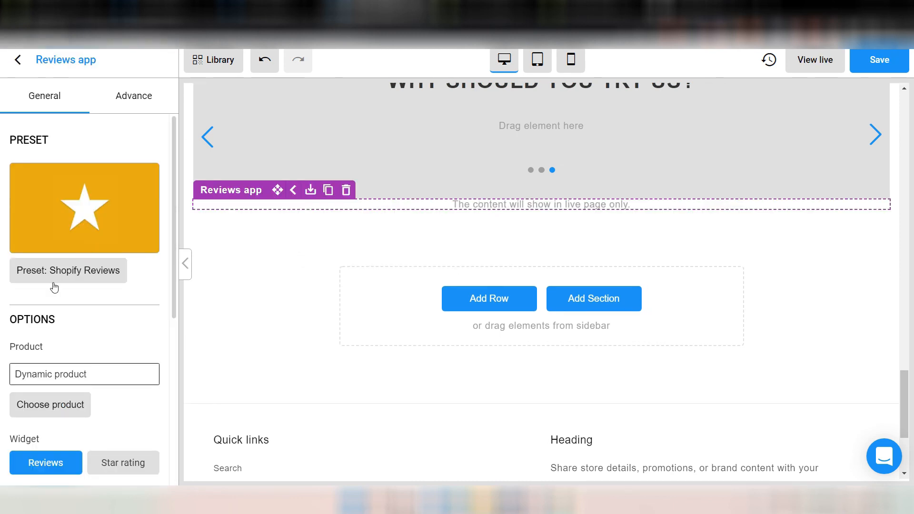
Step: Browse the review app presets and choose Judge.me Reviews for the Reviews app element
{"action": "left_click", "coordinate": [40, 270]}
{"action": "scroll", "coordinate": [328, 279], "scroll_direction": "down", "scroll_amount": 4}
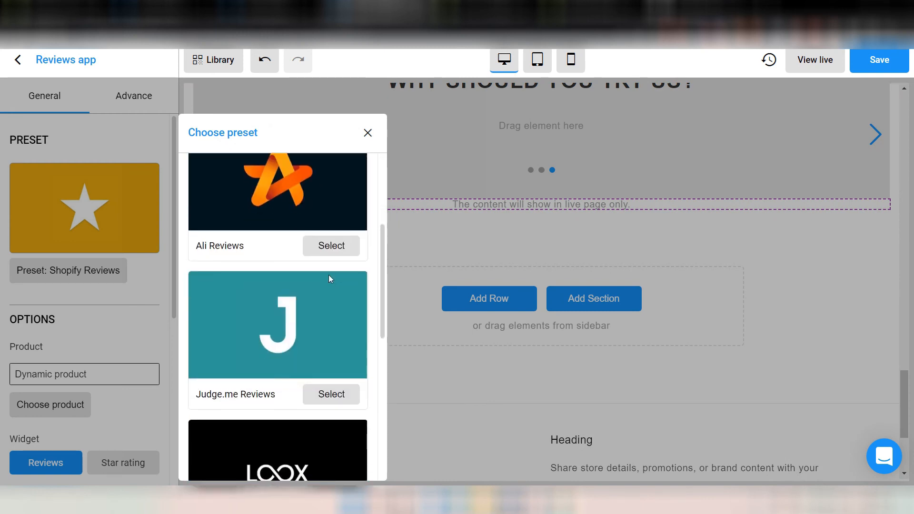
{"action": "scroll", "coordinate": [328, 276], "scroll_direction": "down", "scroll_amount": 4}
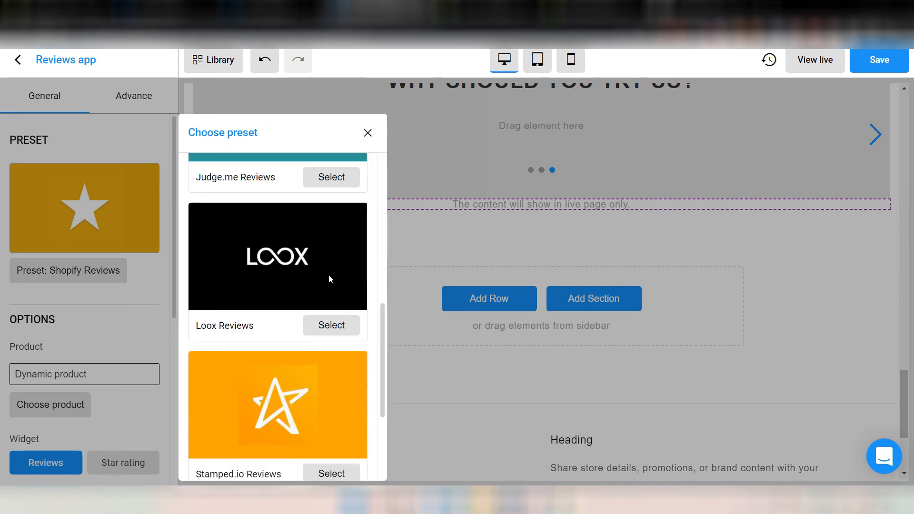
{"action": "left_click", "coordinate": [56, 9]}
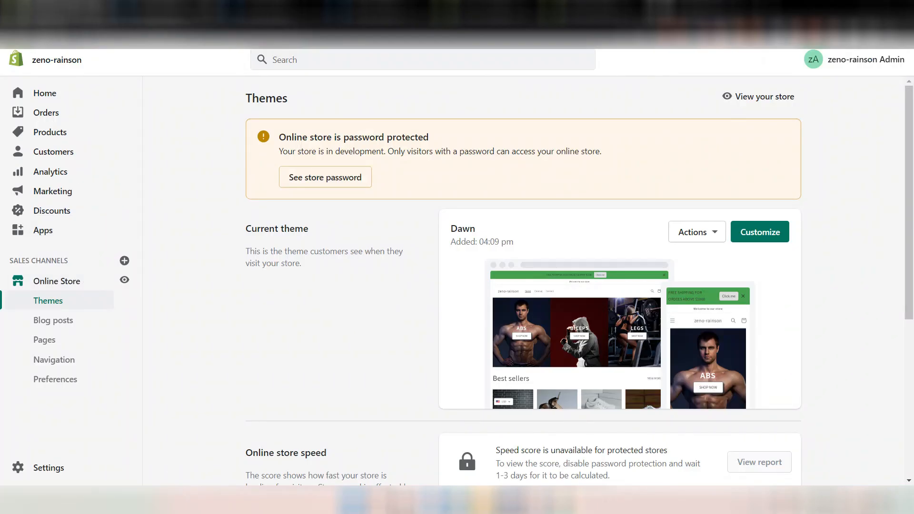
{"action": "left_click", "coordinate": [380, 10]}
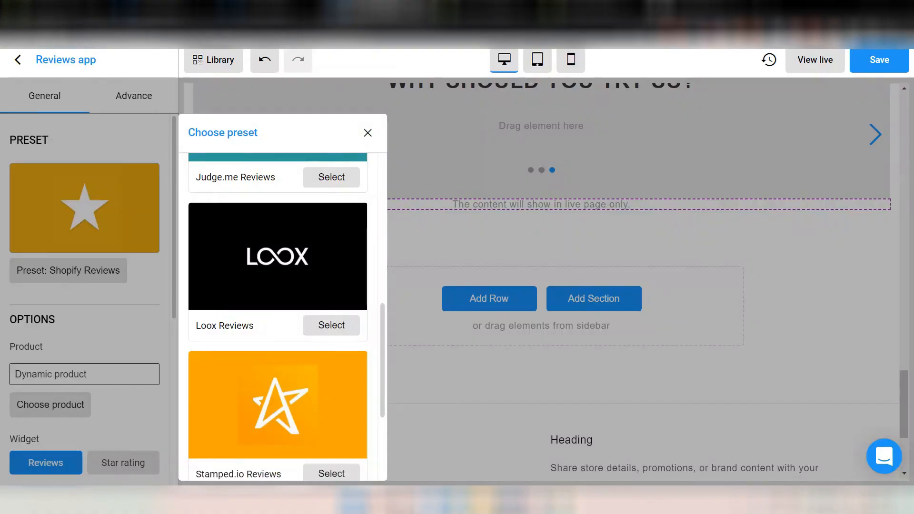
{"action": "scroll", "coordinate": [271, 217], "scroll_direction": "up", "scroll_amount": 2}
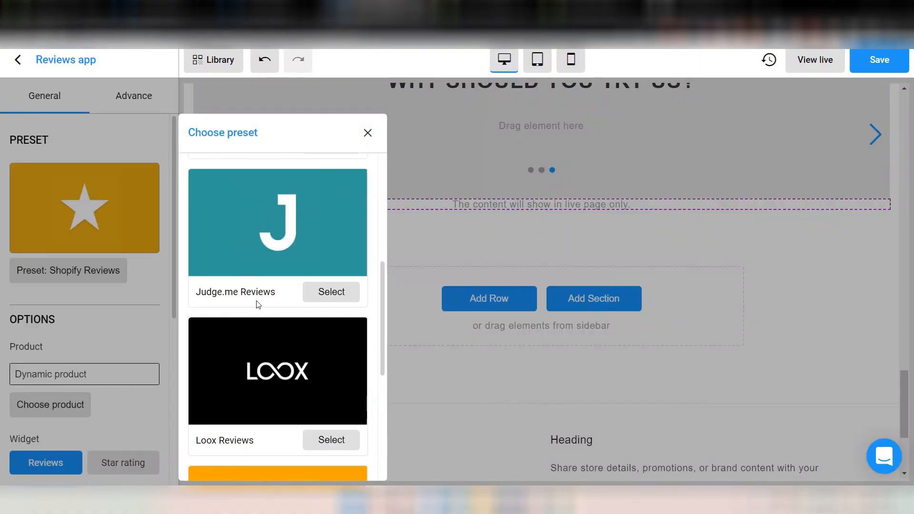
{"action": "left_click", "coordinate": [314, 296]}
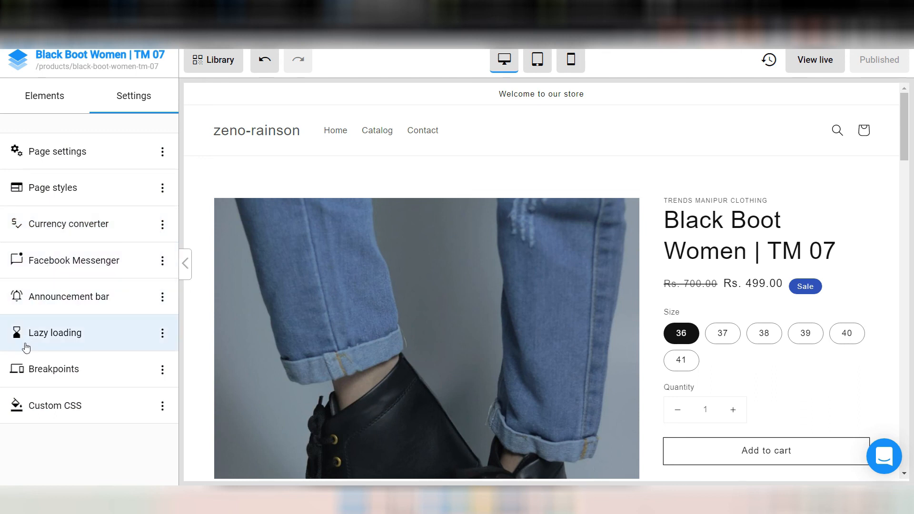
Step: Enable the currency converter for the product page and look over the page down to its footer
{"action": "left_click", "coordinate": [61, 237]}
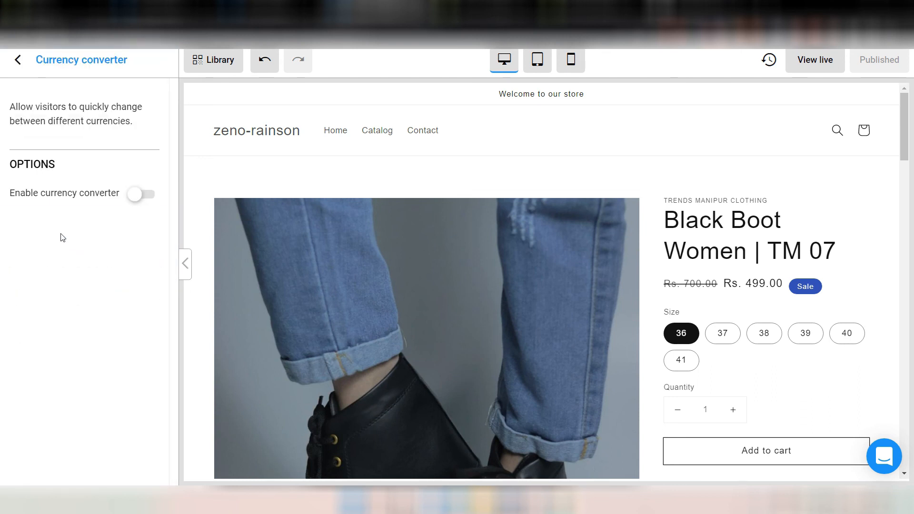
{"action": "left_click", "coordinate": [142, 198]}
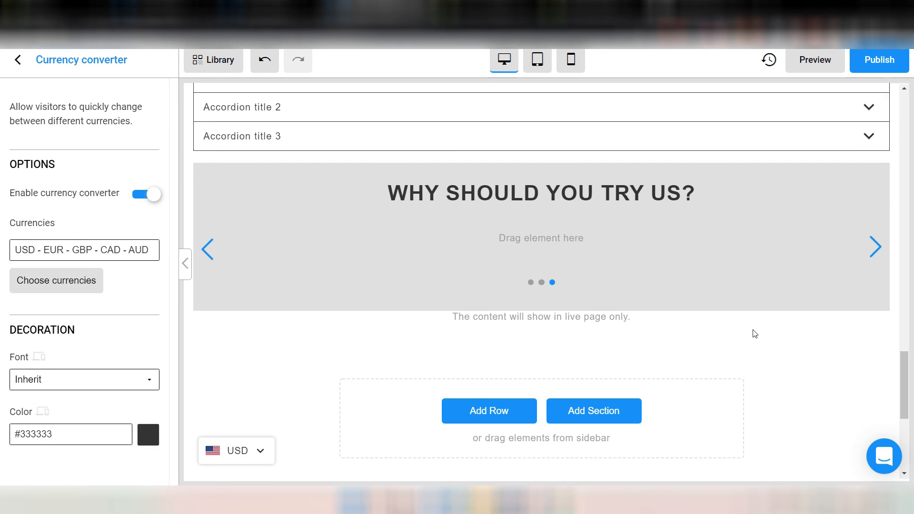
{"action": "scroll", "coordinate": [755, 334], "scroll_direction": "down", "scroll_amount": 3}
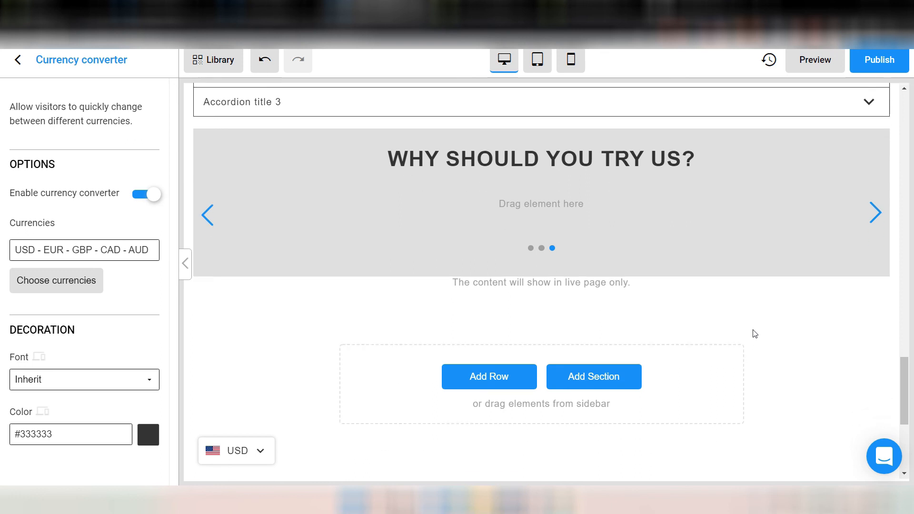
{"action": "scroll", "coordinate": [755, 334], "scroll_direction": "down", "scroll_amount": 3}
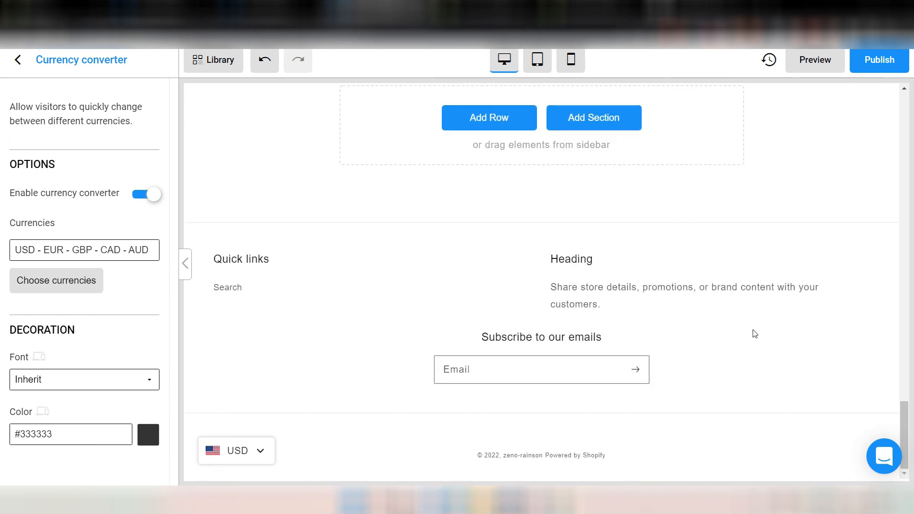